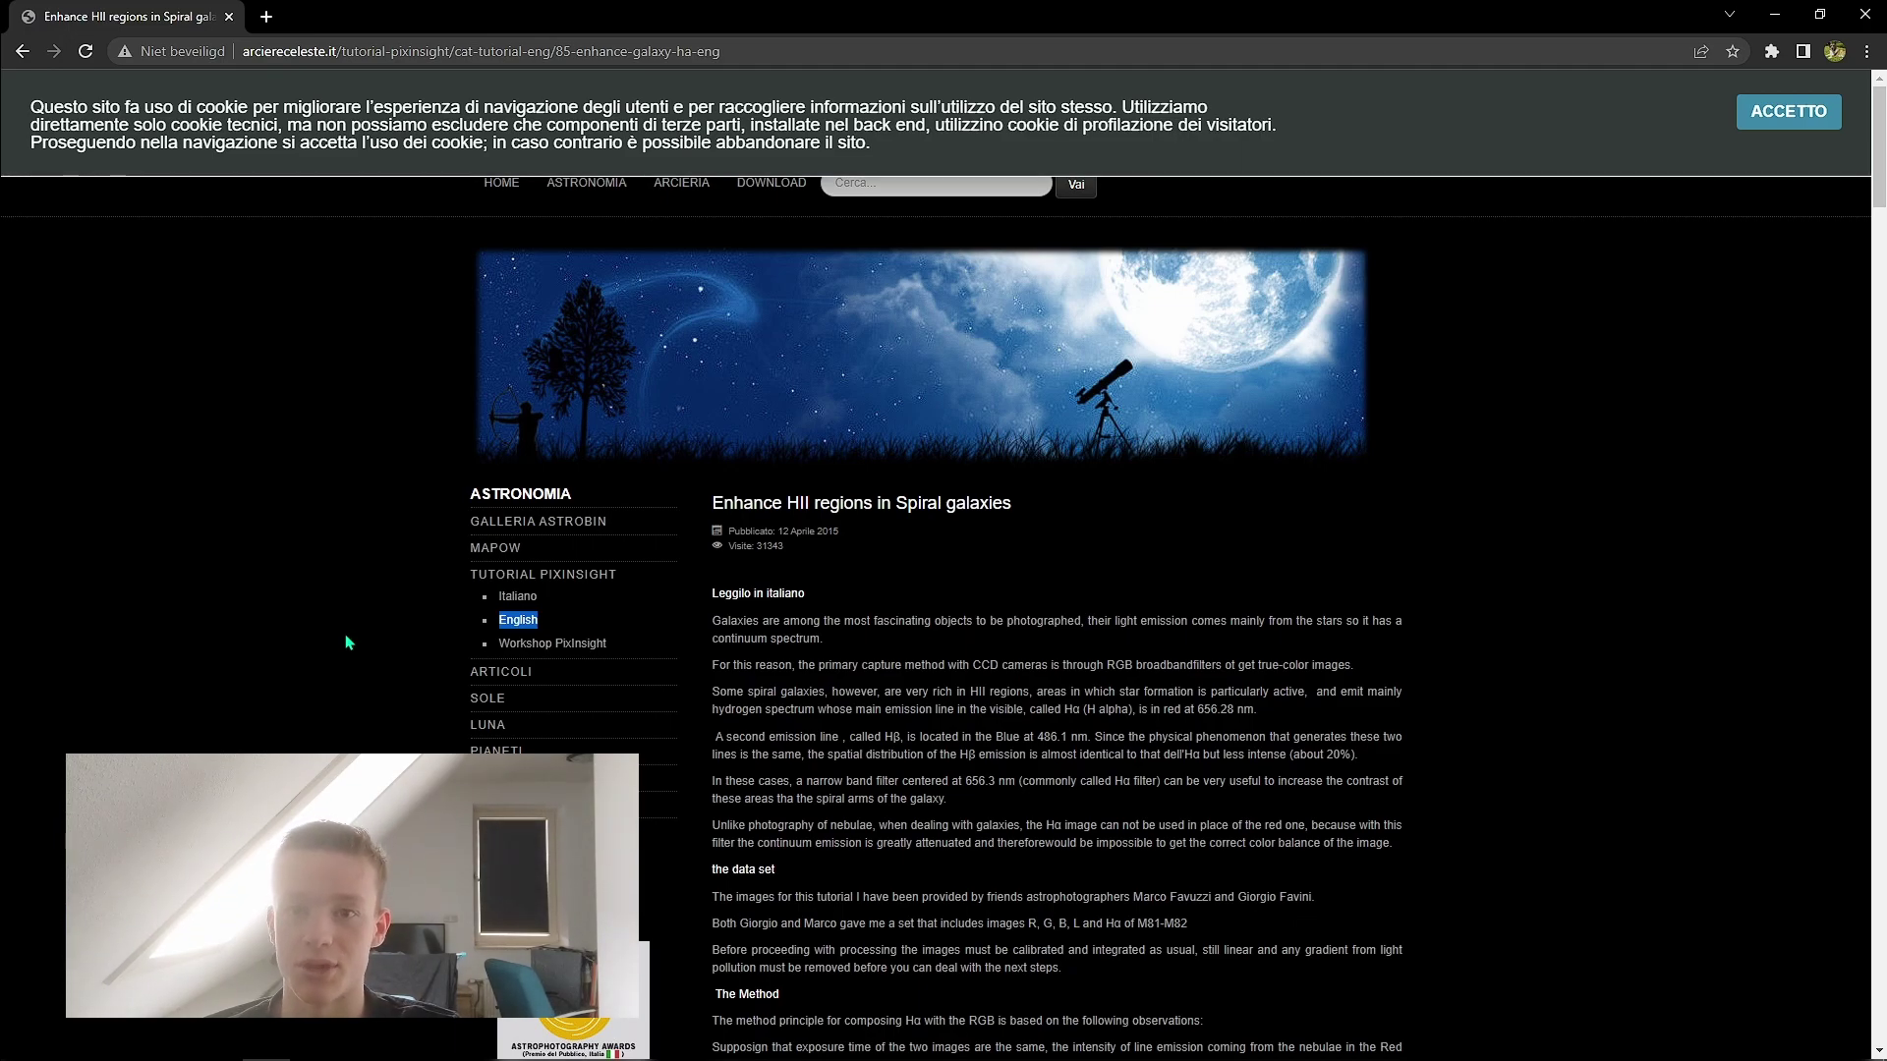
Scroll the tutorial down to the PixelMath expressions for adding Hα, then switch to Siril
{"action": "left_click", "coordinate": [259, 393]}
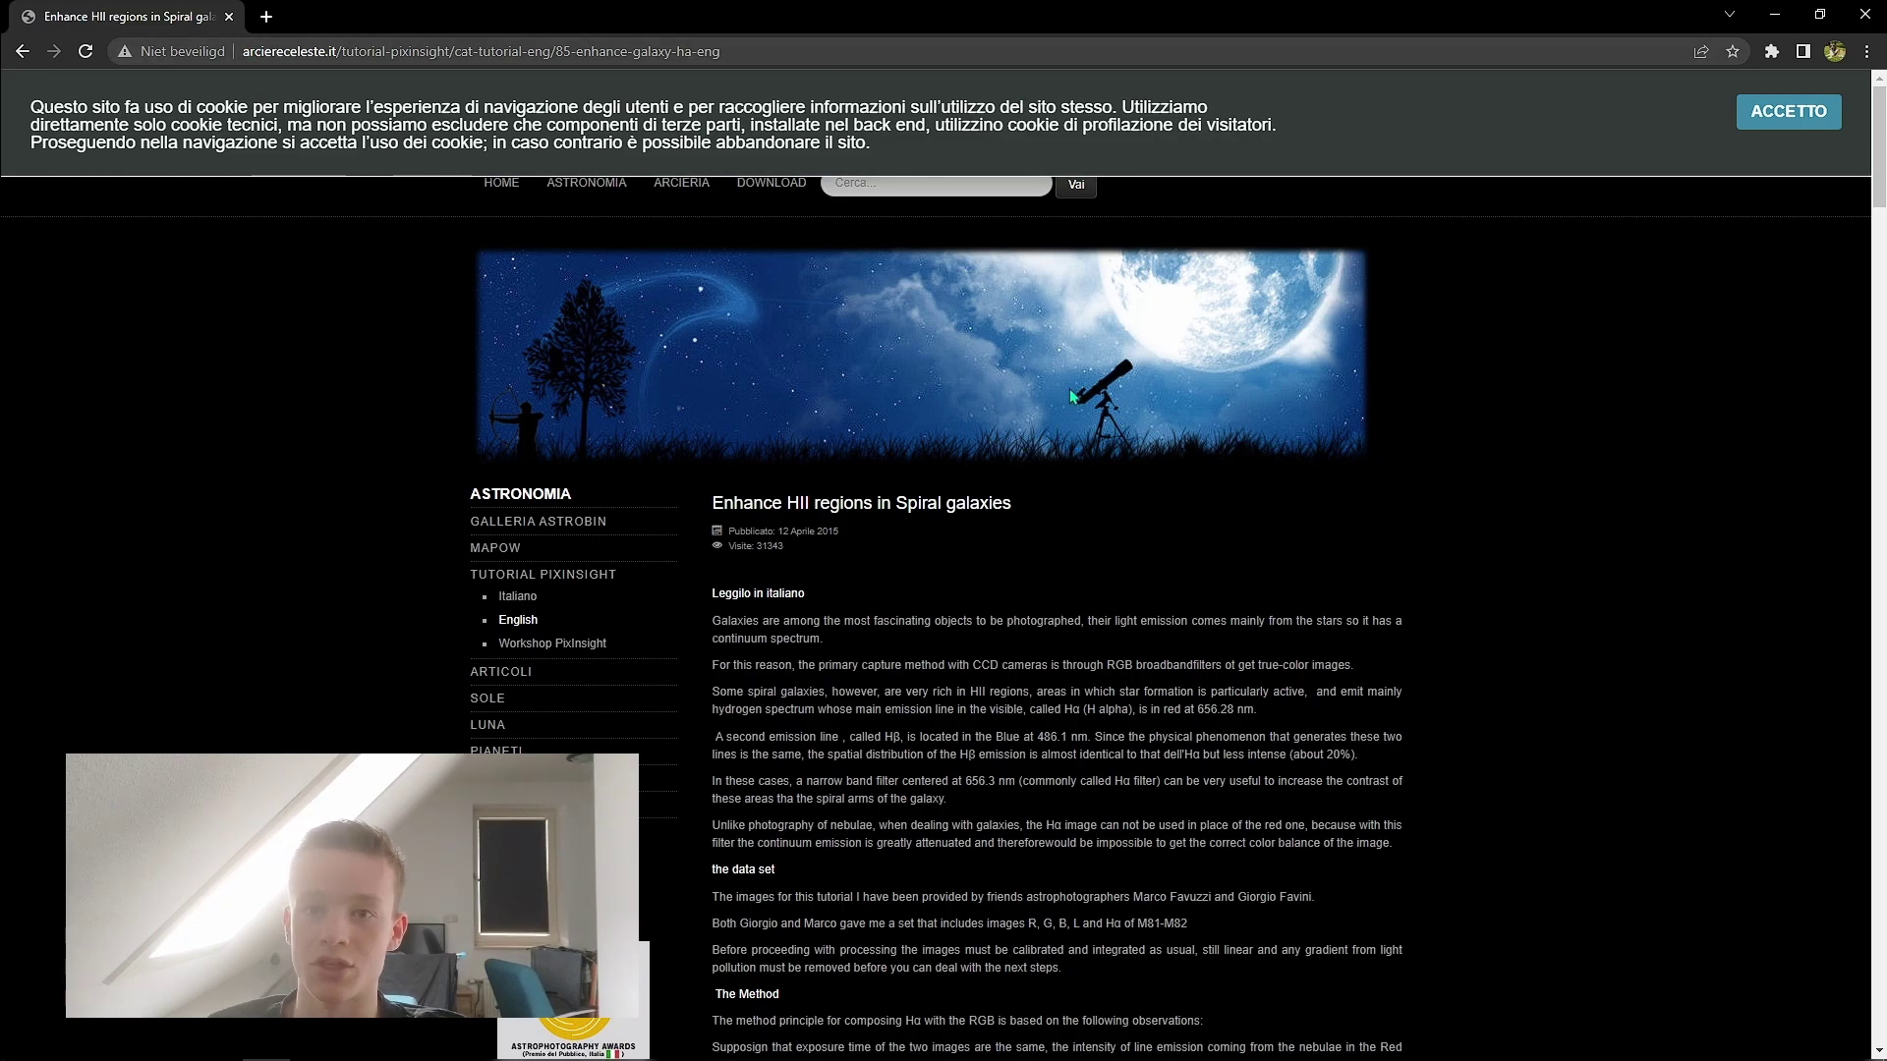
{"action": "scroll", "coordinate": [1069, 394], "scroll_direction": "down", "scroll_amount": 2}
{"action": "scroll", "coordinate": [1067, 439], "scroll_direction": "down", "scroll_amount": 9}
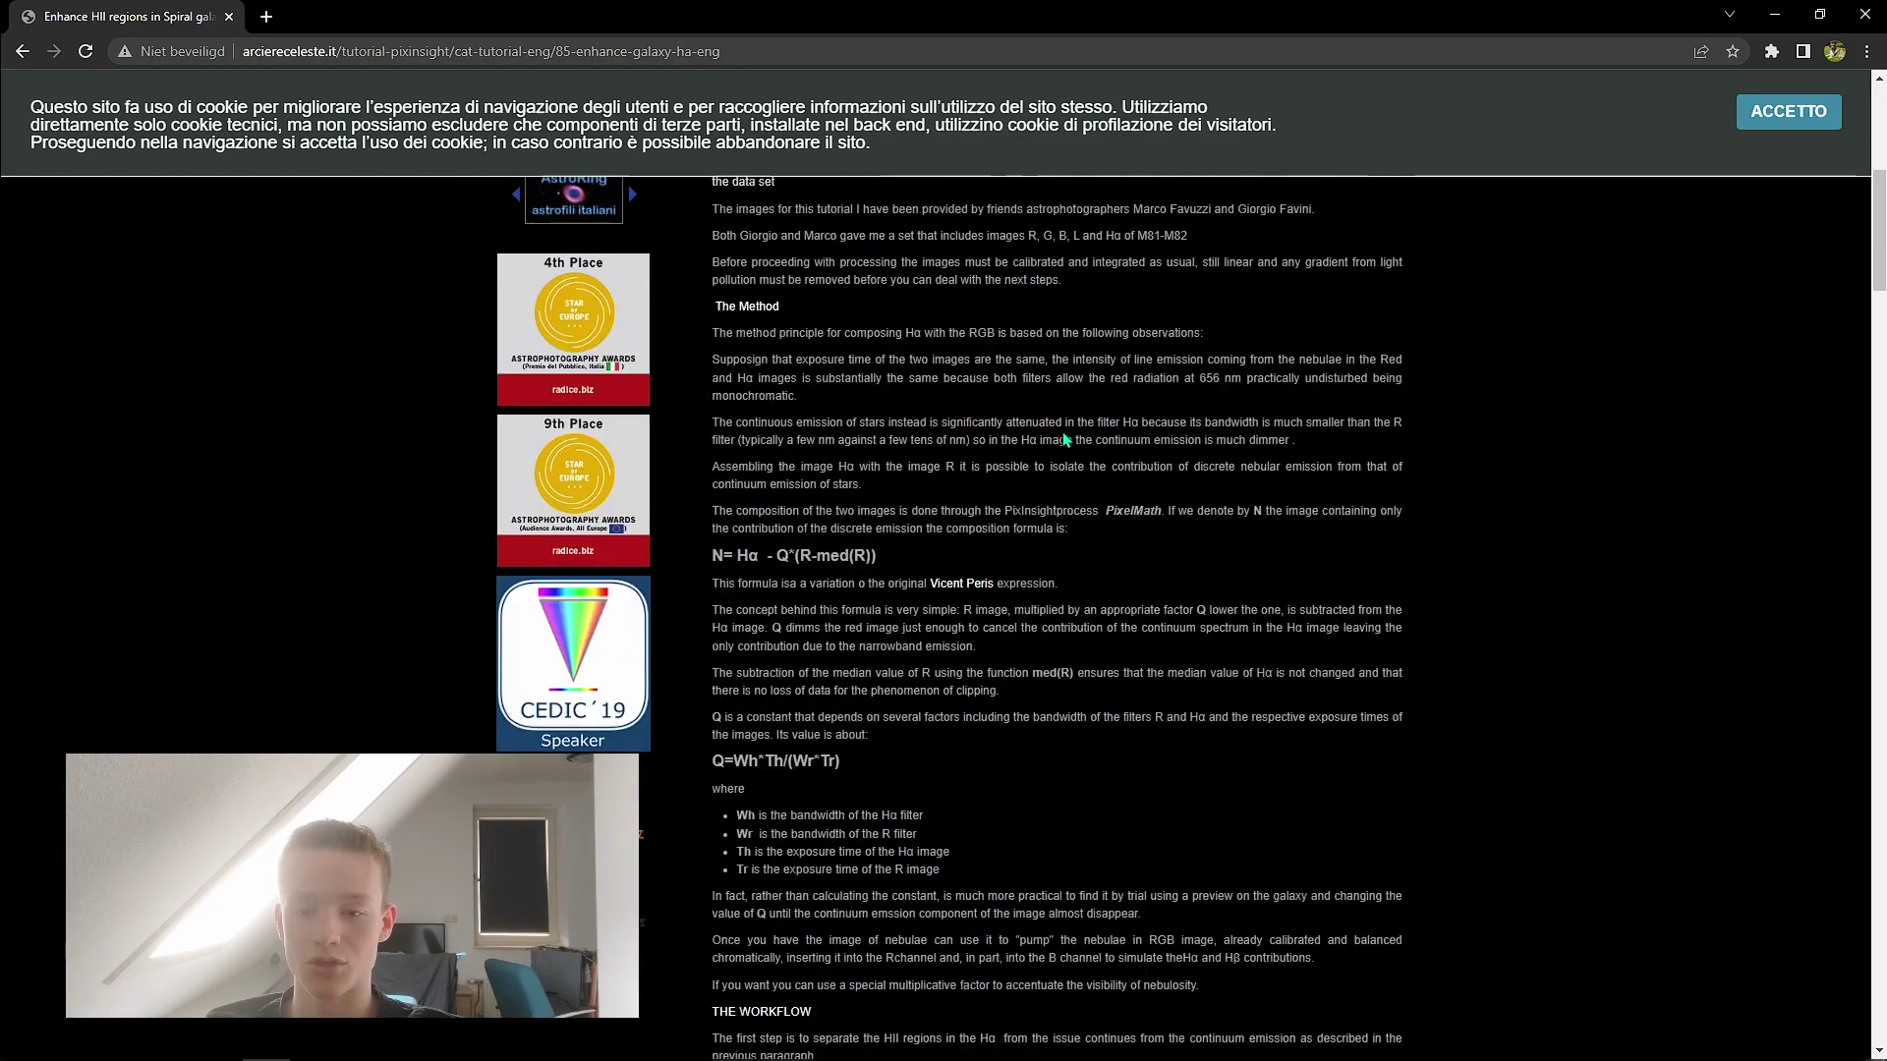
{"action": "scroll", "coordinate": [1067, 440], "scroll_direction": "down", "scroll_amount": 20}
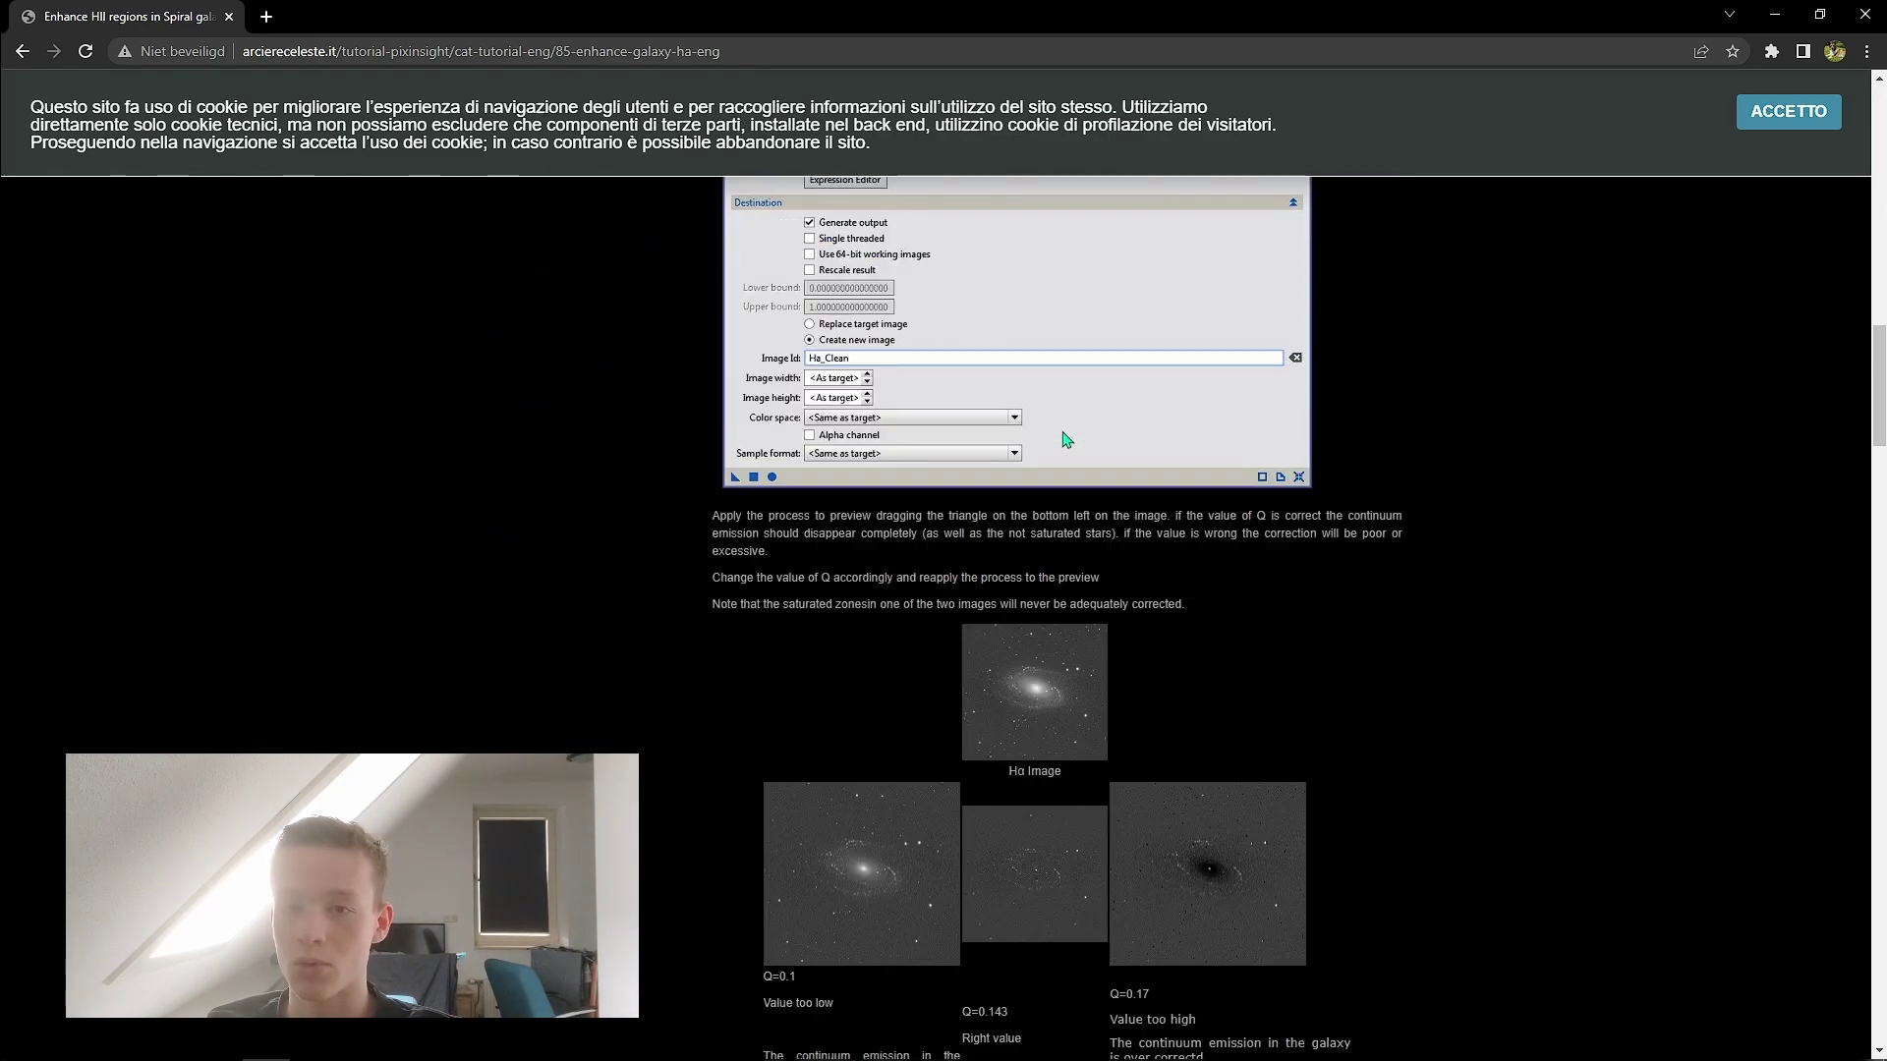
{"action": "scroll", "coordinate": [1066, 439], "scroll_direction": "down", "scroll_amount": 7}
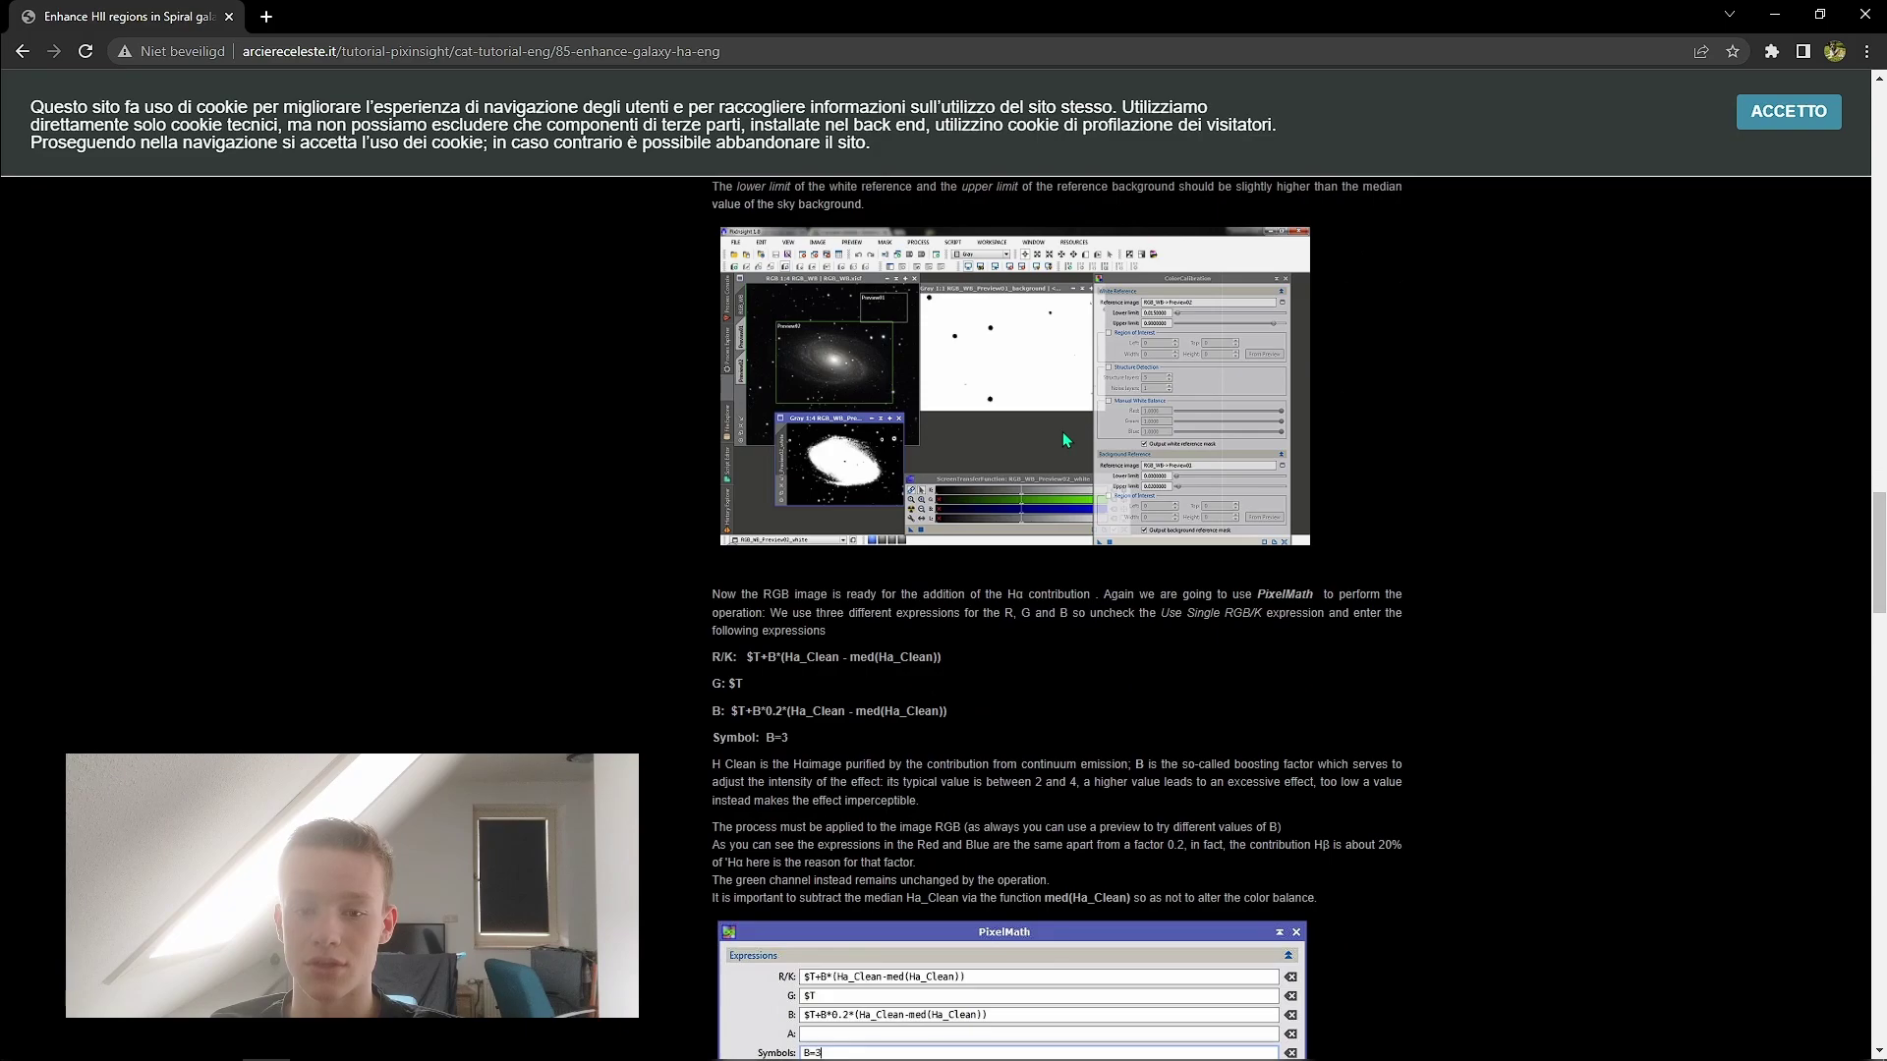
{"action": "scroll", "coordinate": [1063, 439], "scroll_direction": "down", "scroll_amount": 1}
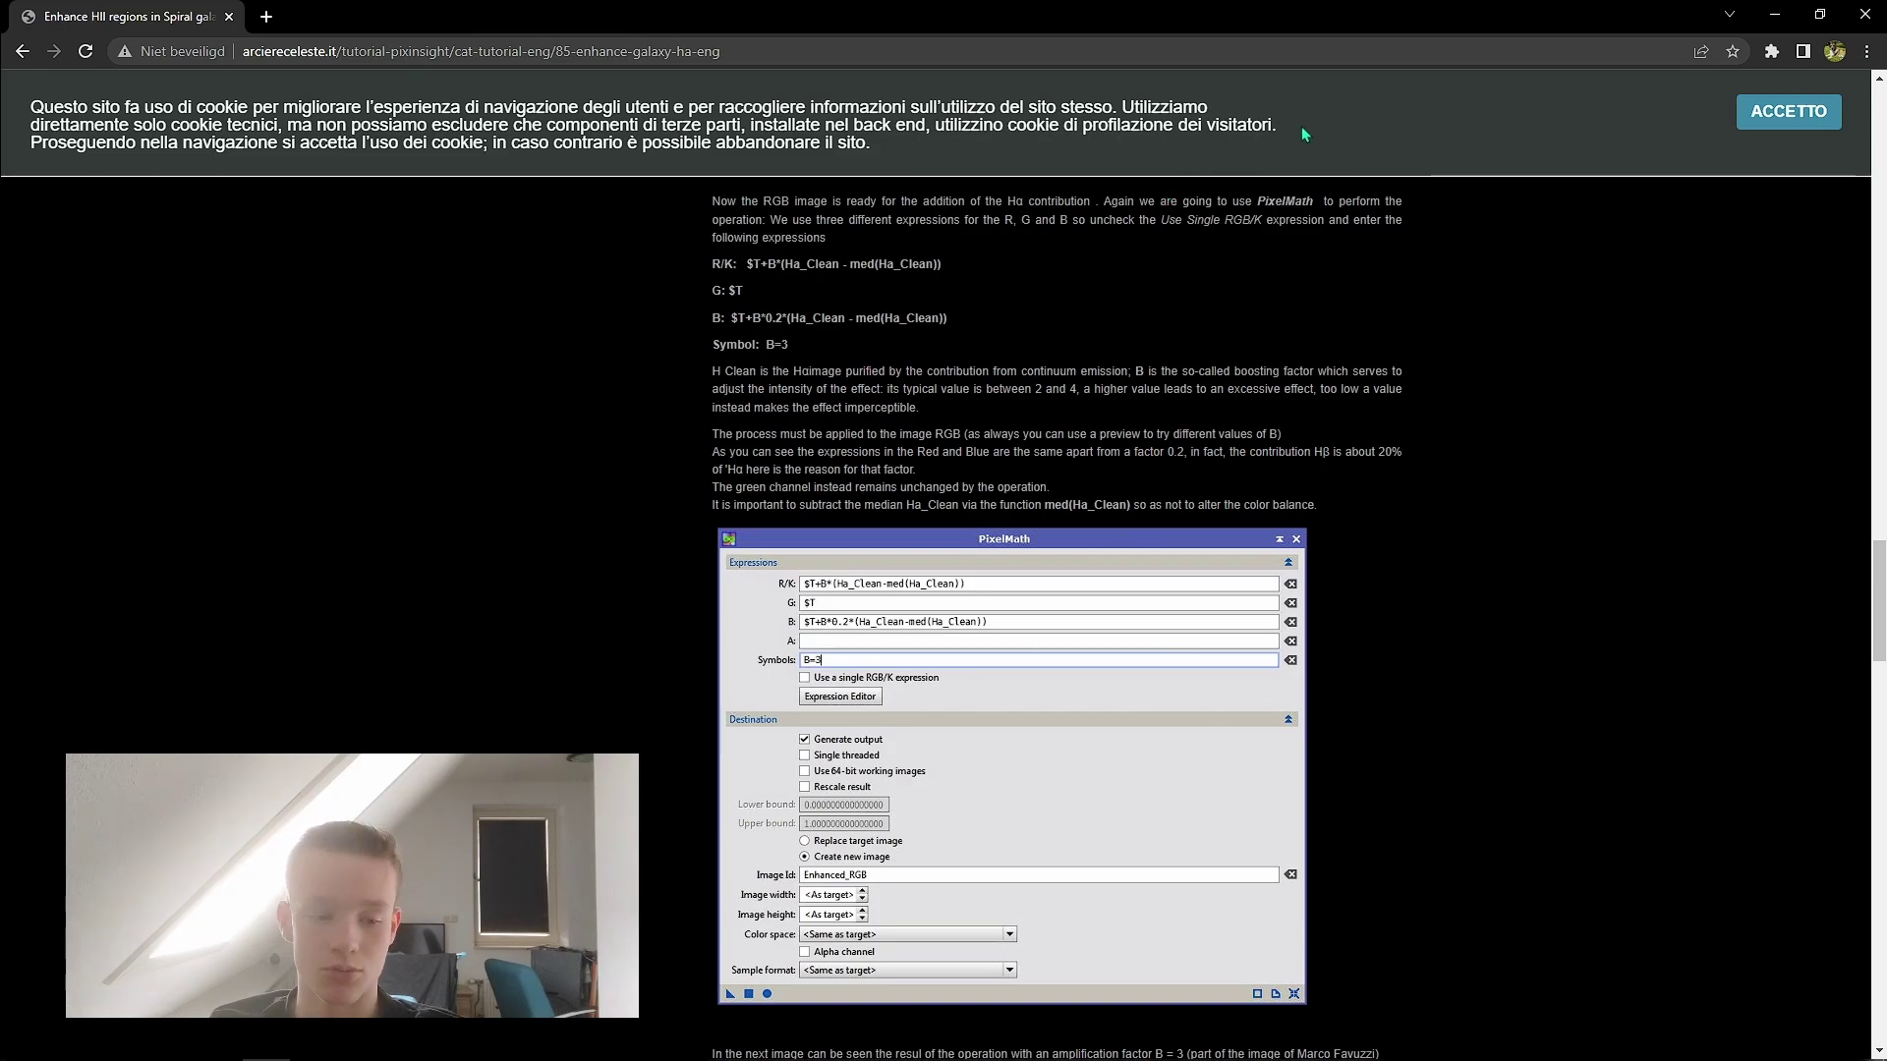
{"action": "key", "text": "alt+Tab"}
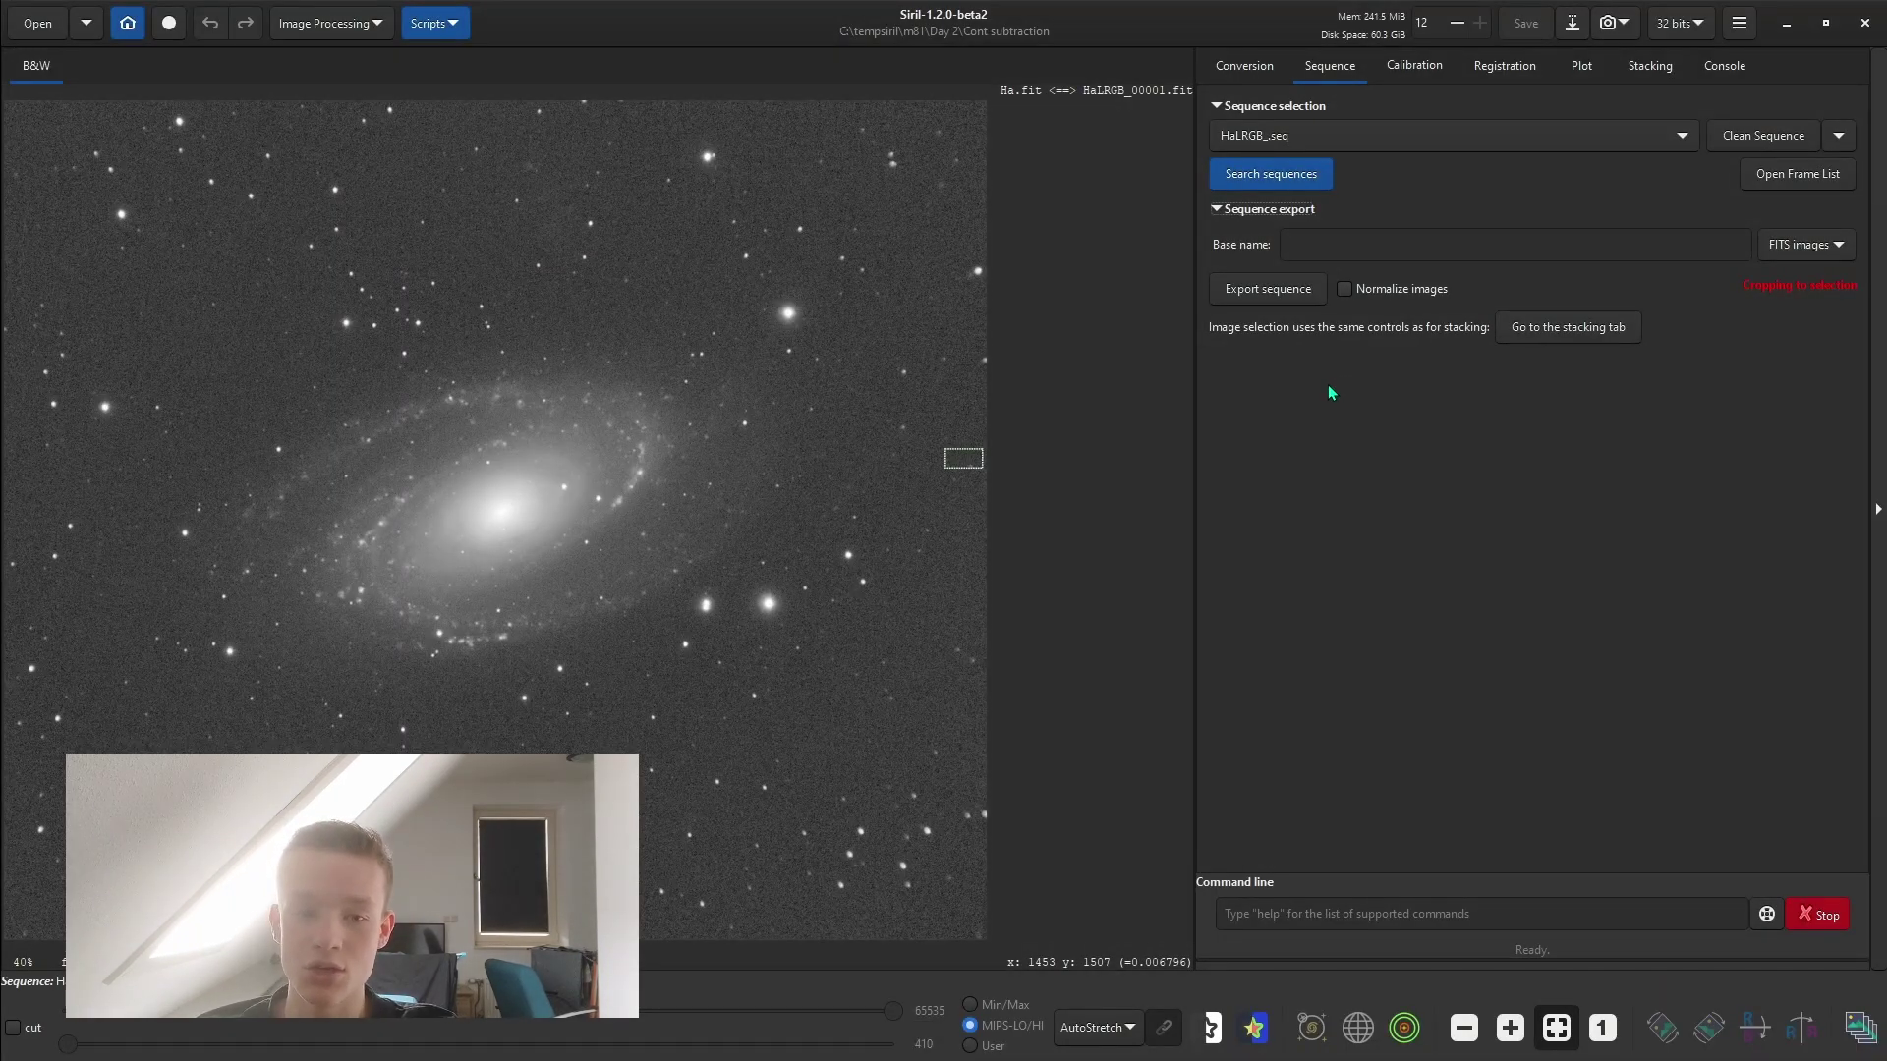
Open the Frame List and step through frames HaLRGB_00001 to HaLRGB_00005
{"action": "left_click", "coordinate": [1860, 1027]}
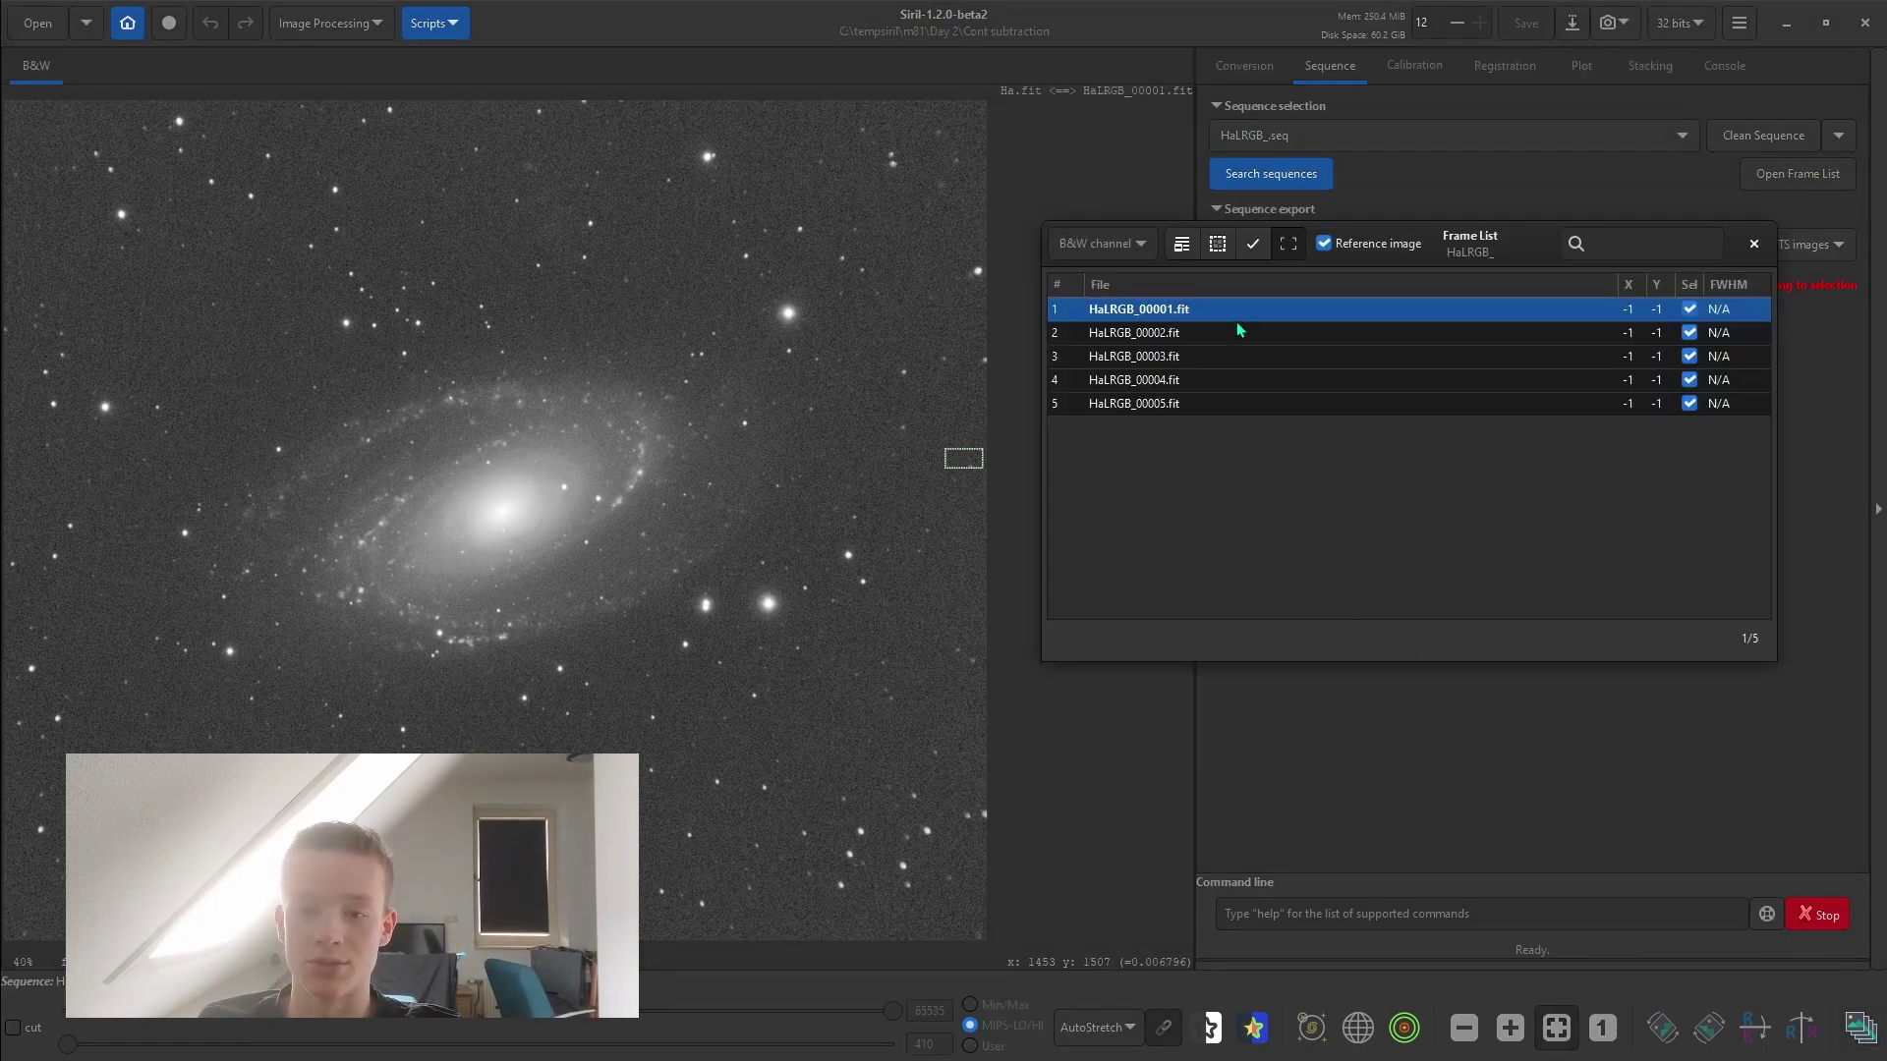
{"action": "left_click_drag", "start_coordinate": [1442, 242], "coordinate": [1502, 222]}
{"action": "key", "text": "Down"}
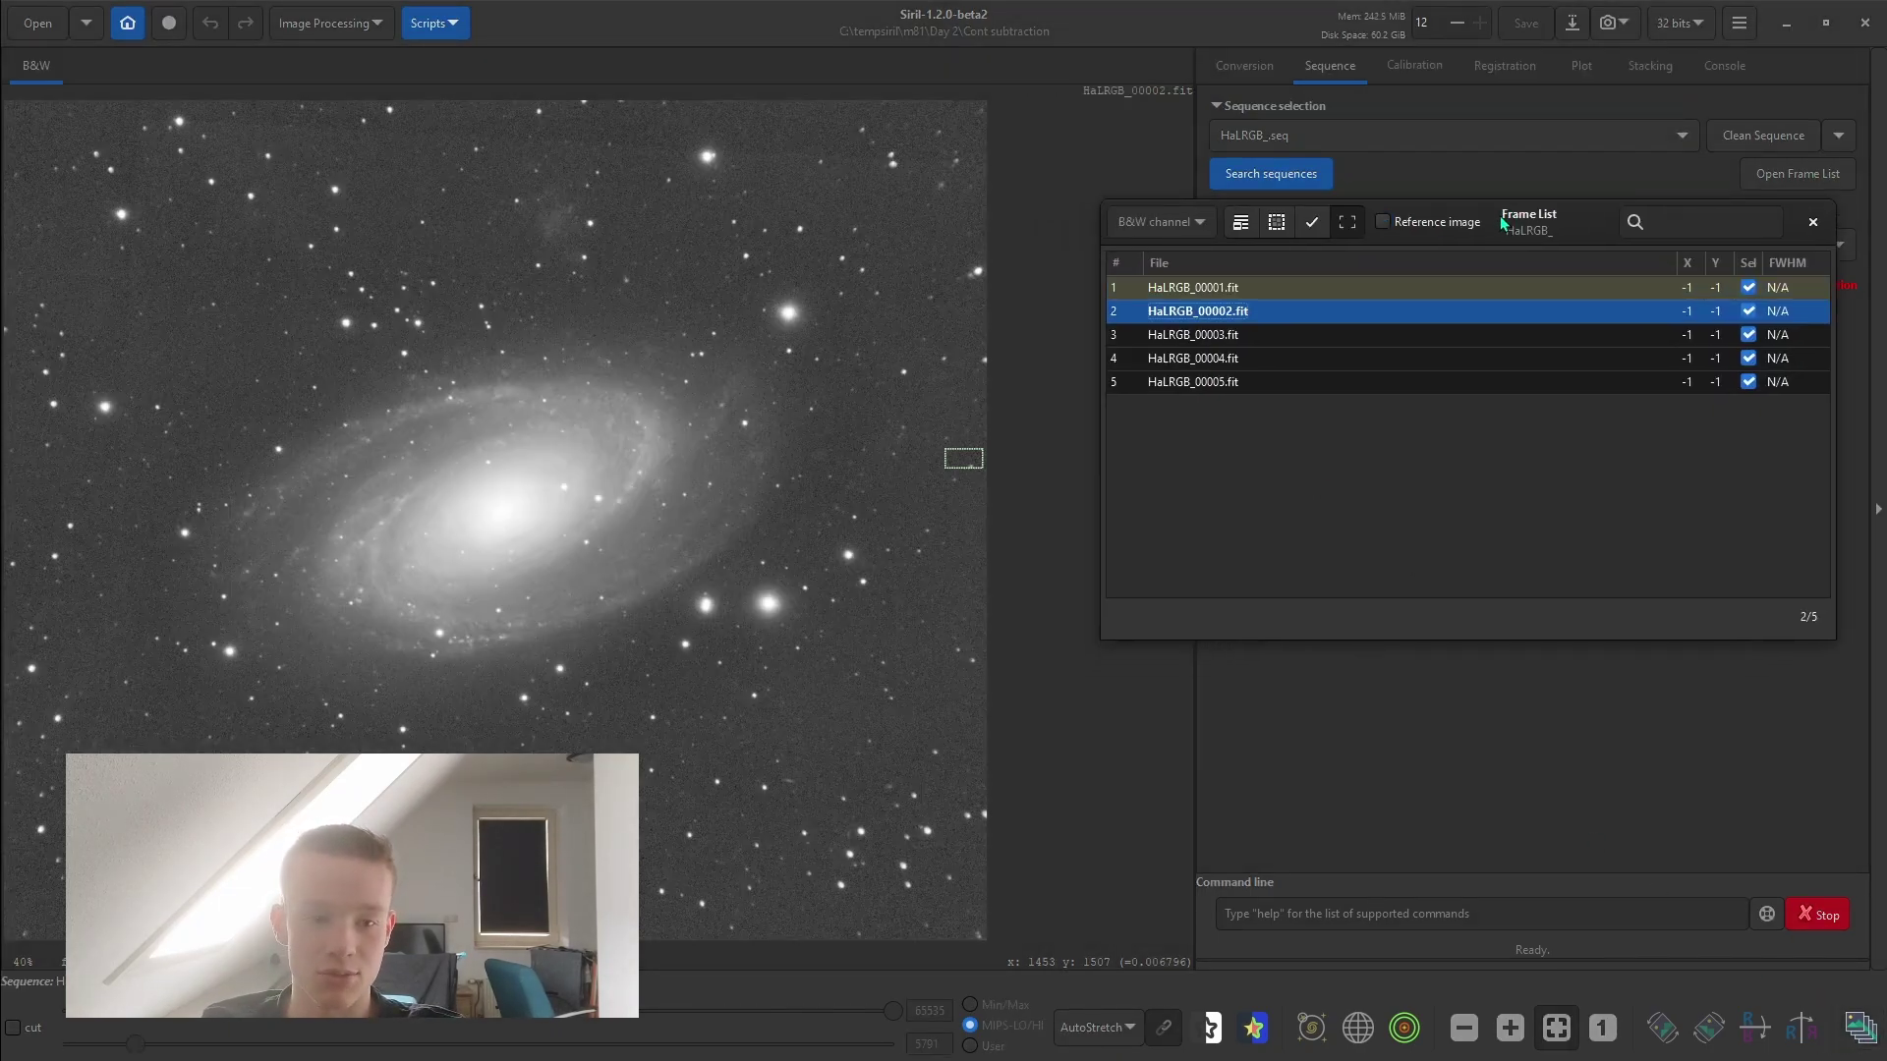
{"action": "key", "text": "Down"}
{"action": "key", "text": "Down"}
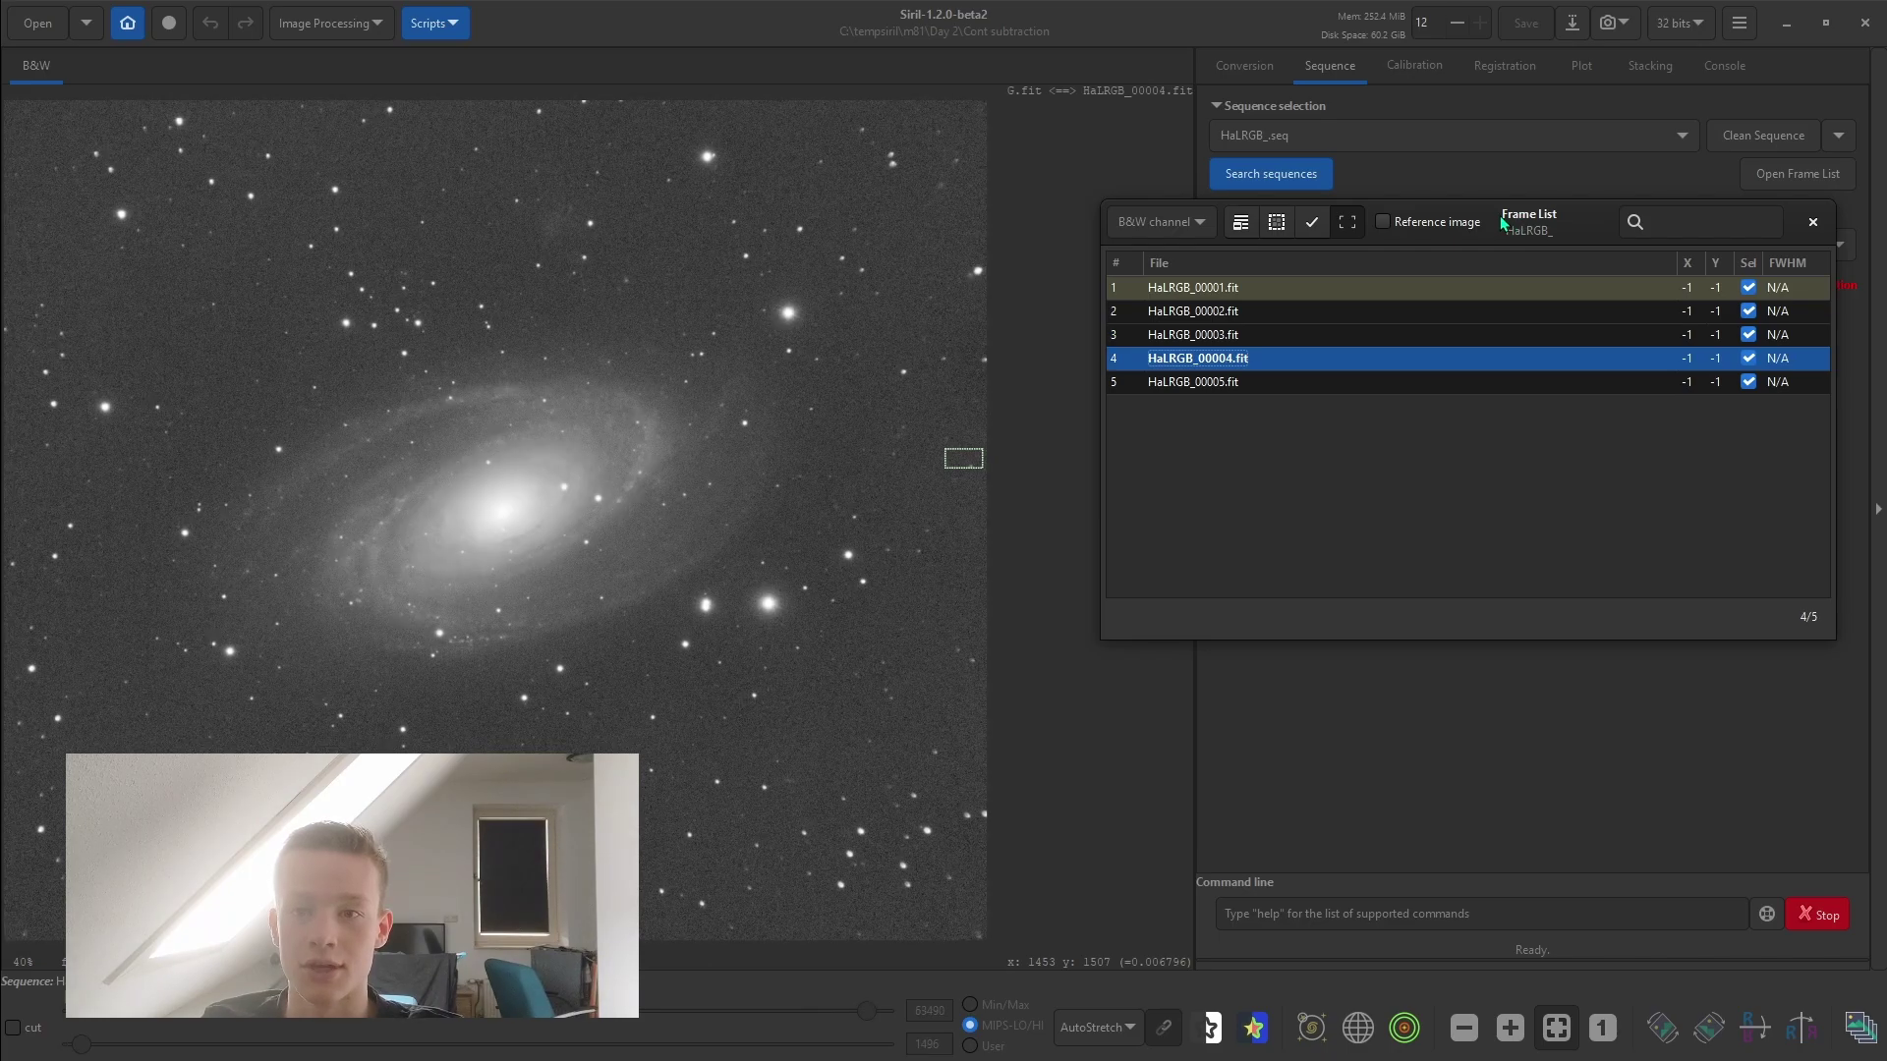
{"action": "key", "text": "Down"}
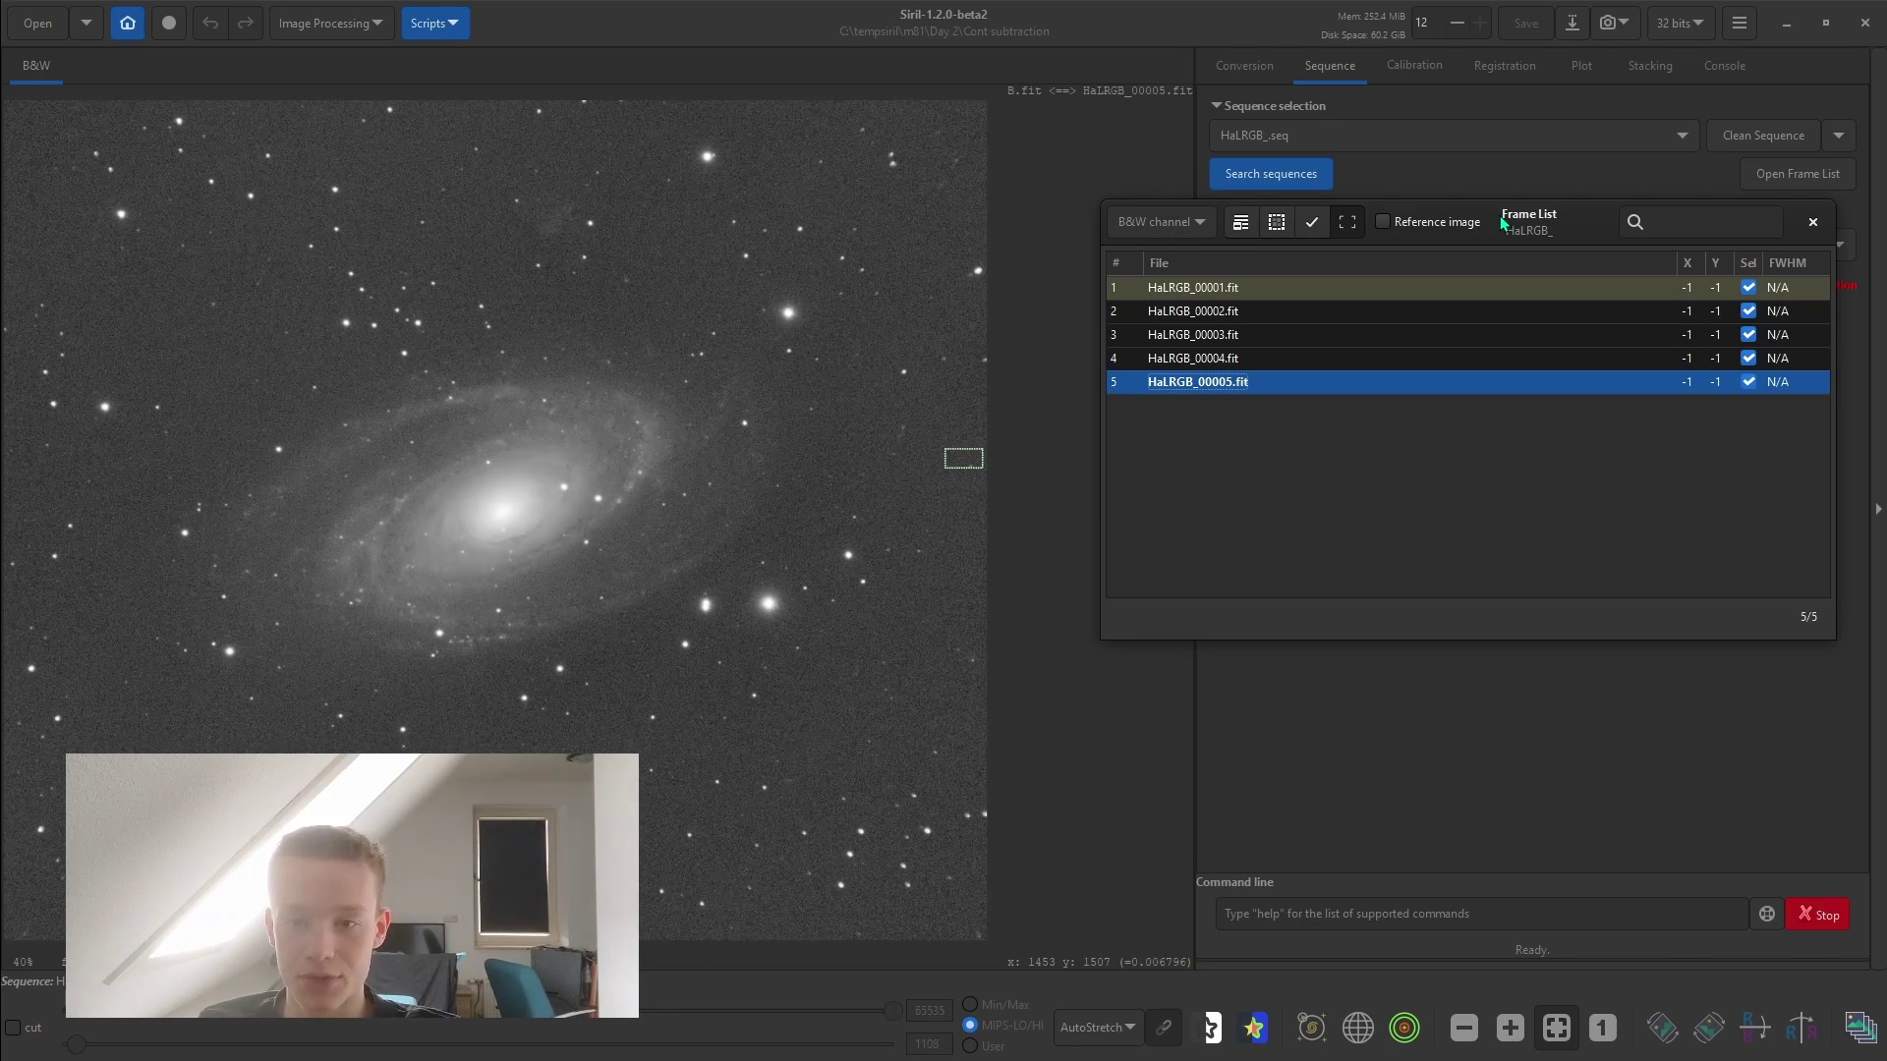
{"action": "key", "text": "Up"}
{"action": "key", "text": "Up"}
{"action": "key", "text": "Up"}
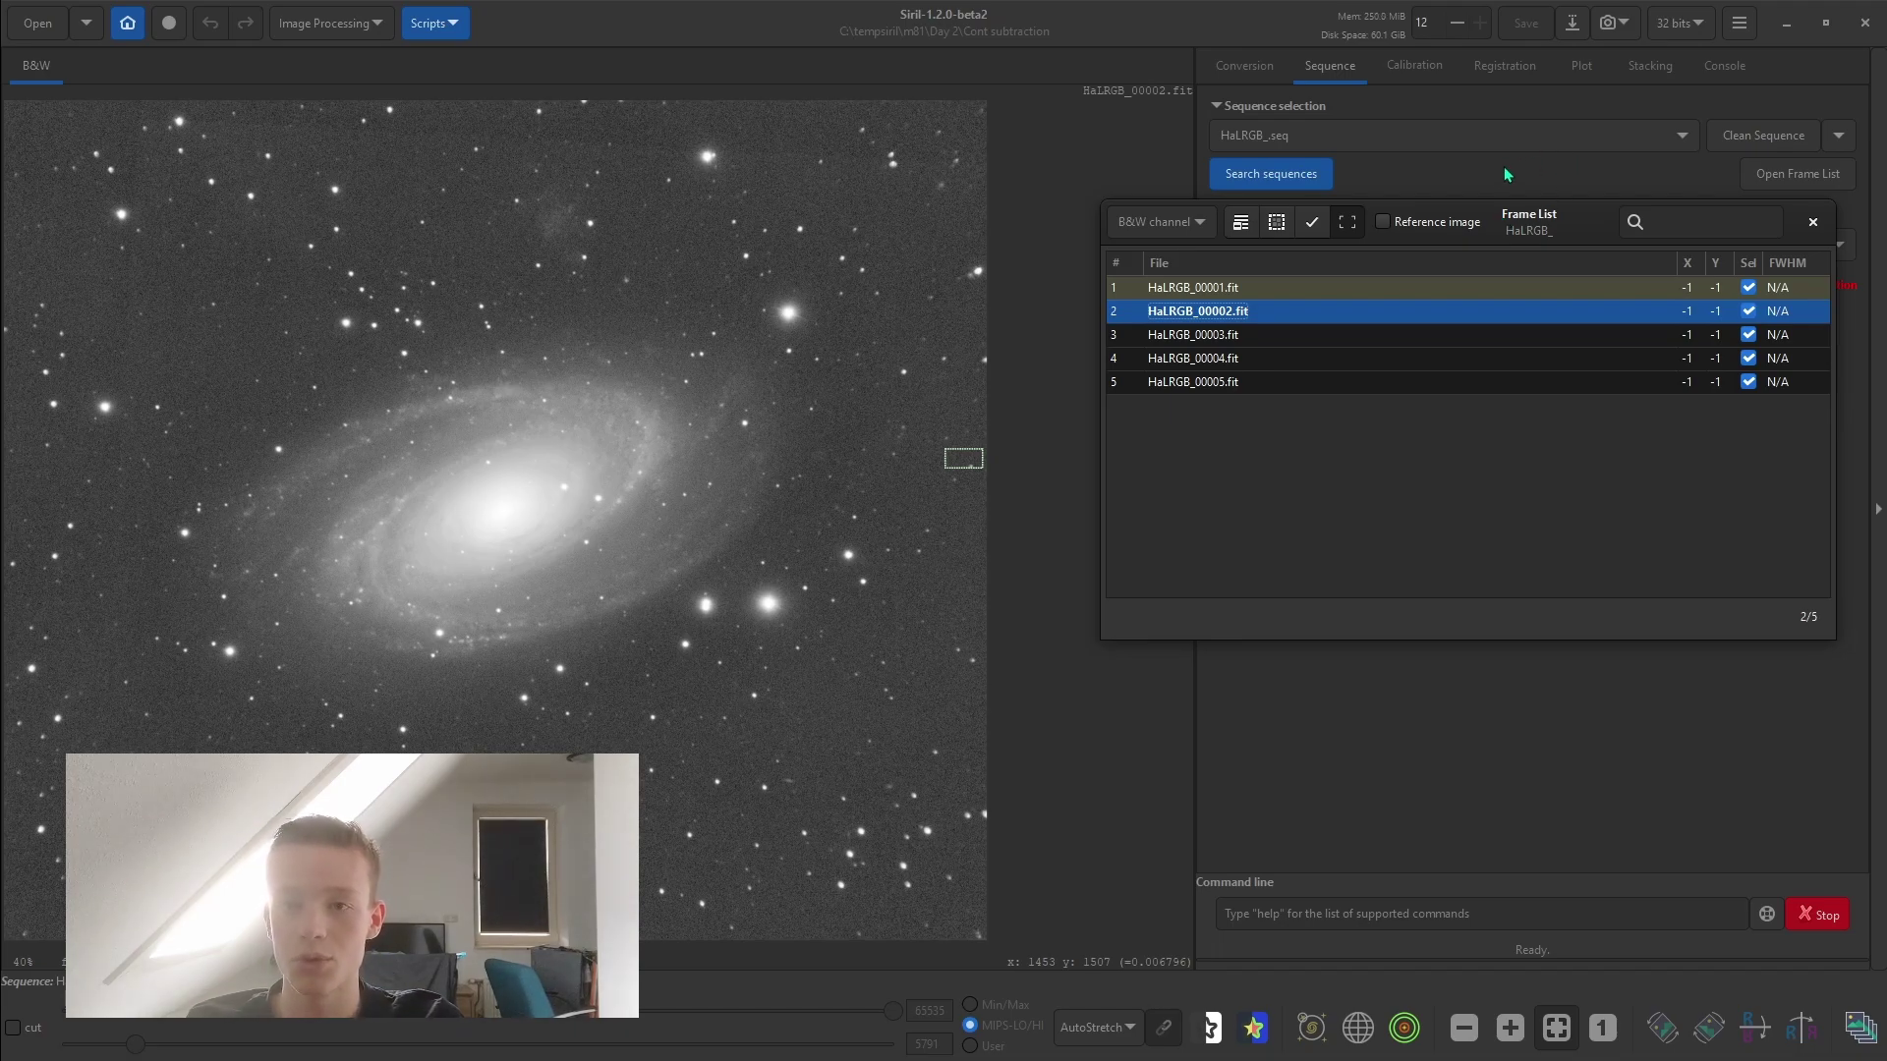
{"action": "left_click", "coordinate": [1299, 289]}
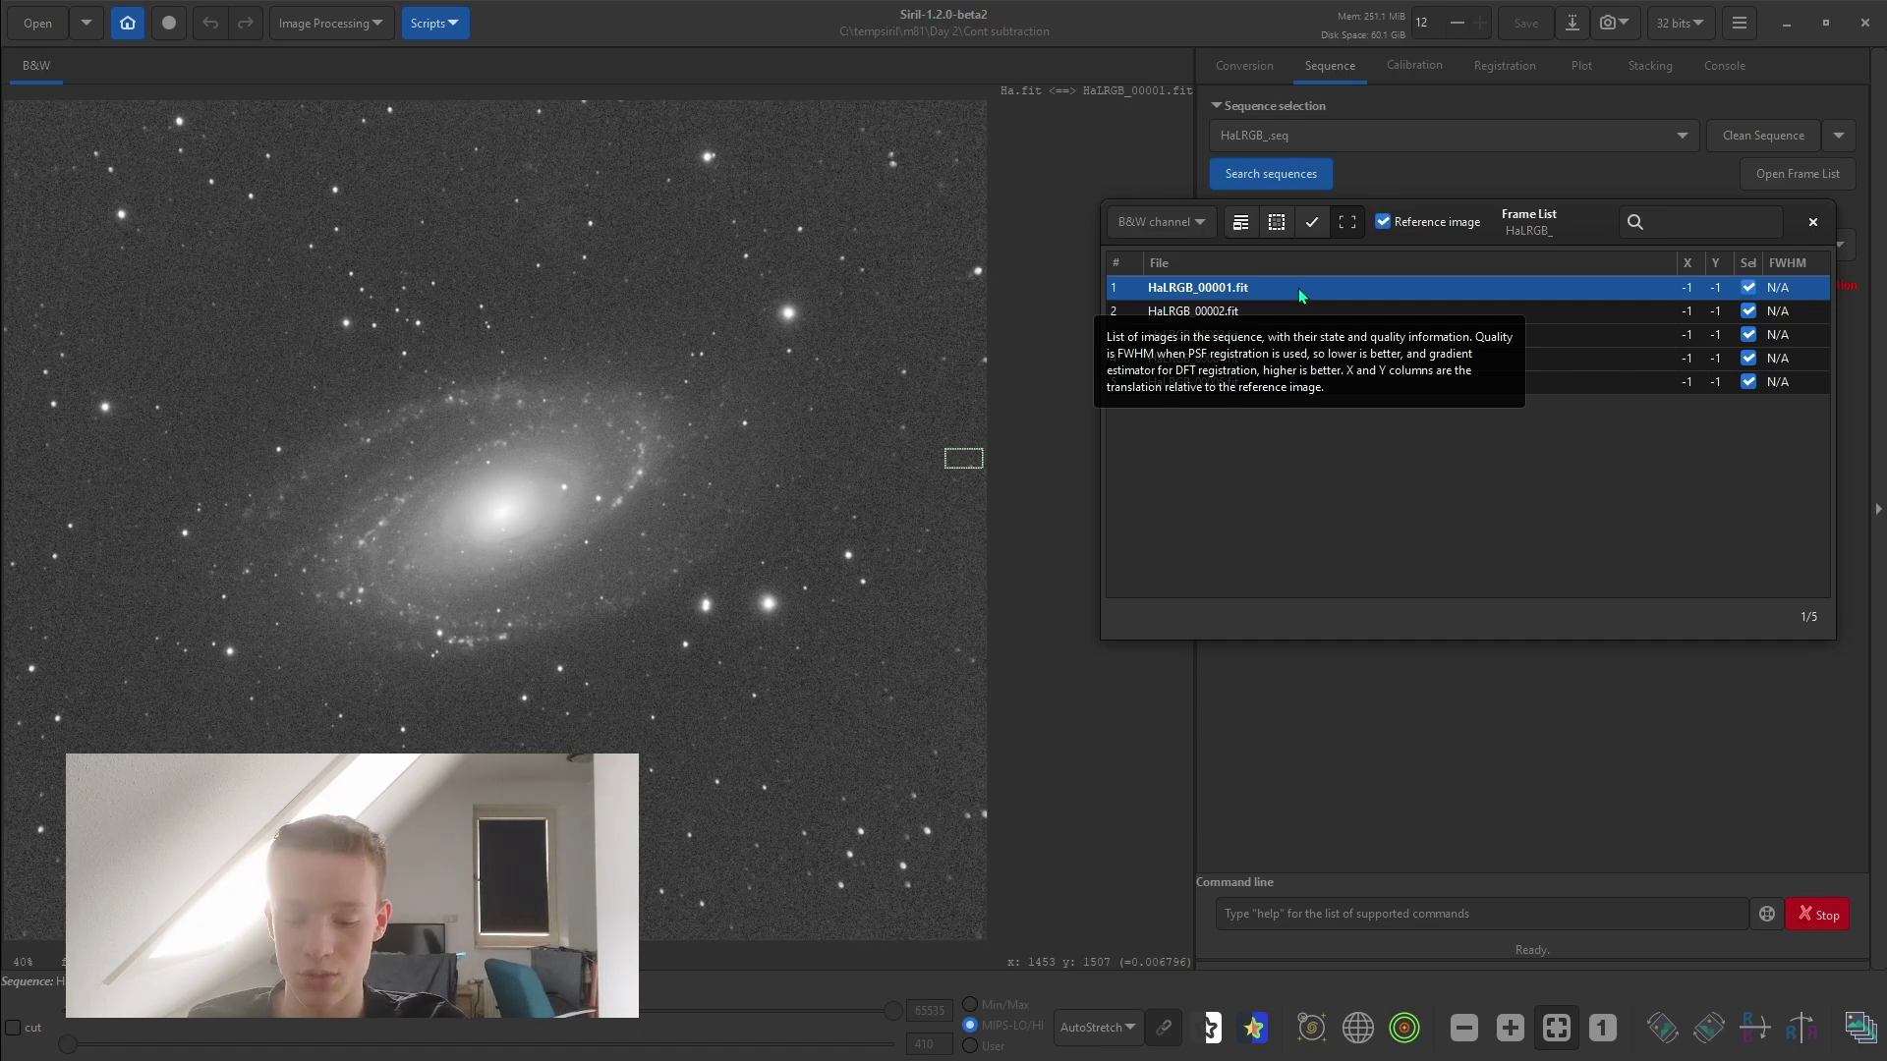
{"action": "key", "text": "Down"}
{"action": "key", "text": "Down"}
{"action": "key", "text": "Down"}
{"action": "key", "text": "Down"}
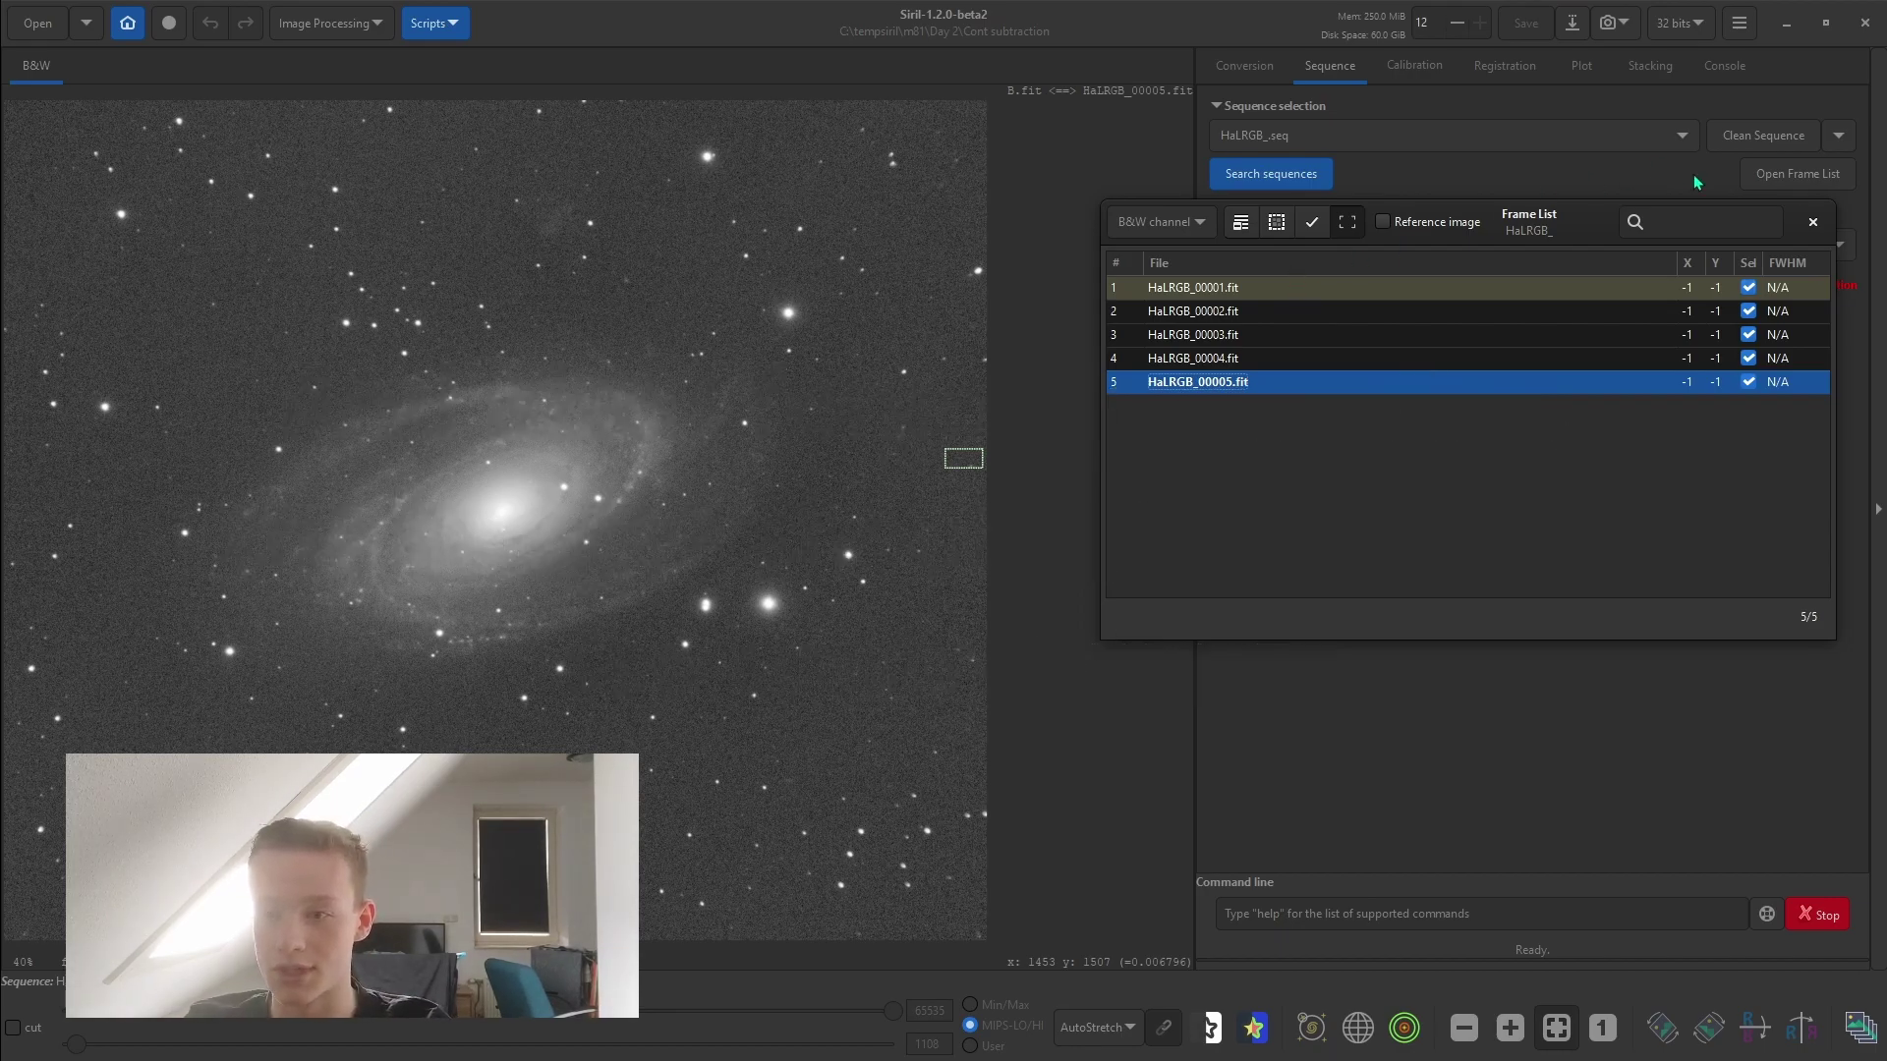
Close the Frame List and load all five HaLRGB frames into Pixel Math
{"action": "left_click", "coordinate": [1813, 224]}
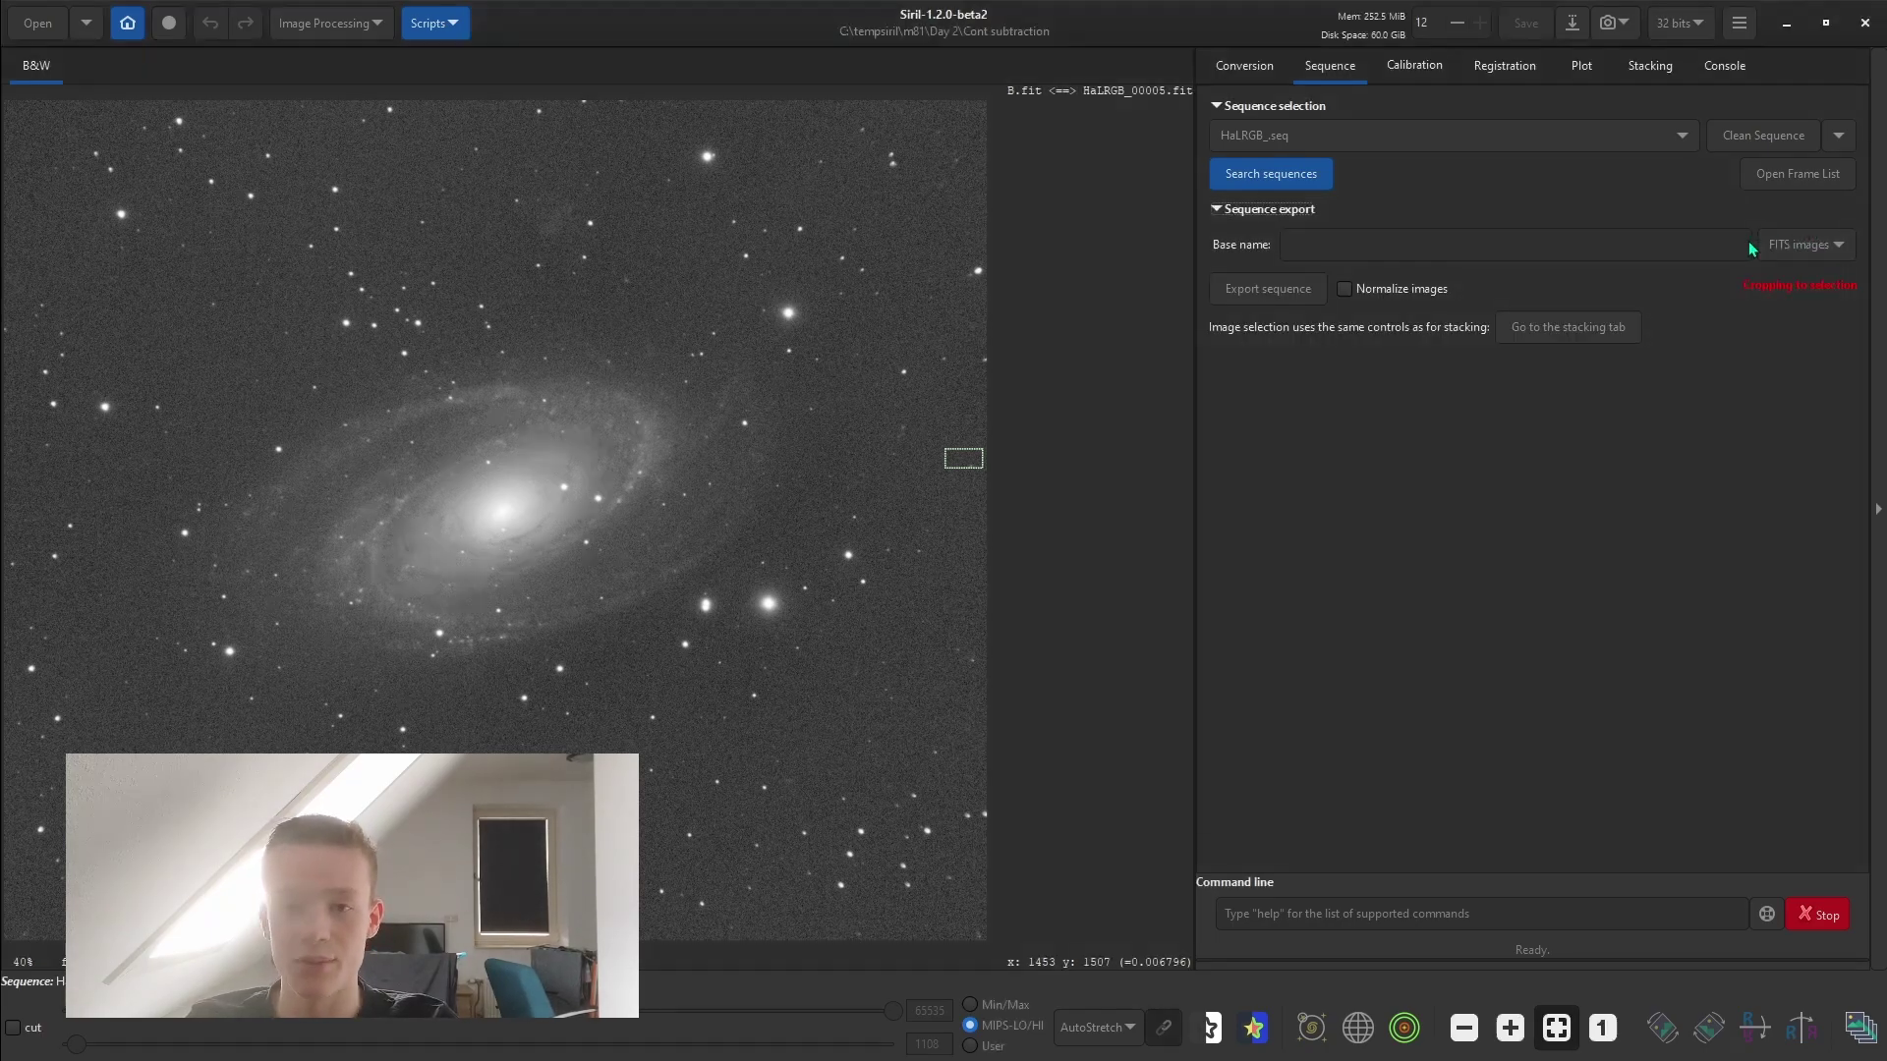
{"action": "left_click", "coordinate": [337, 27]}
{"action": "left_click", "coordinate": [285, 749]}
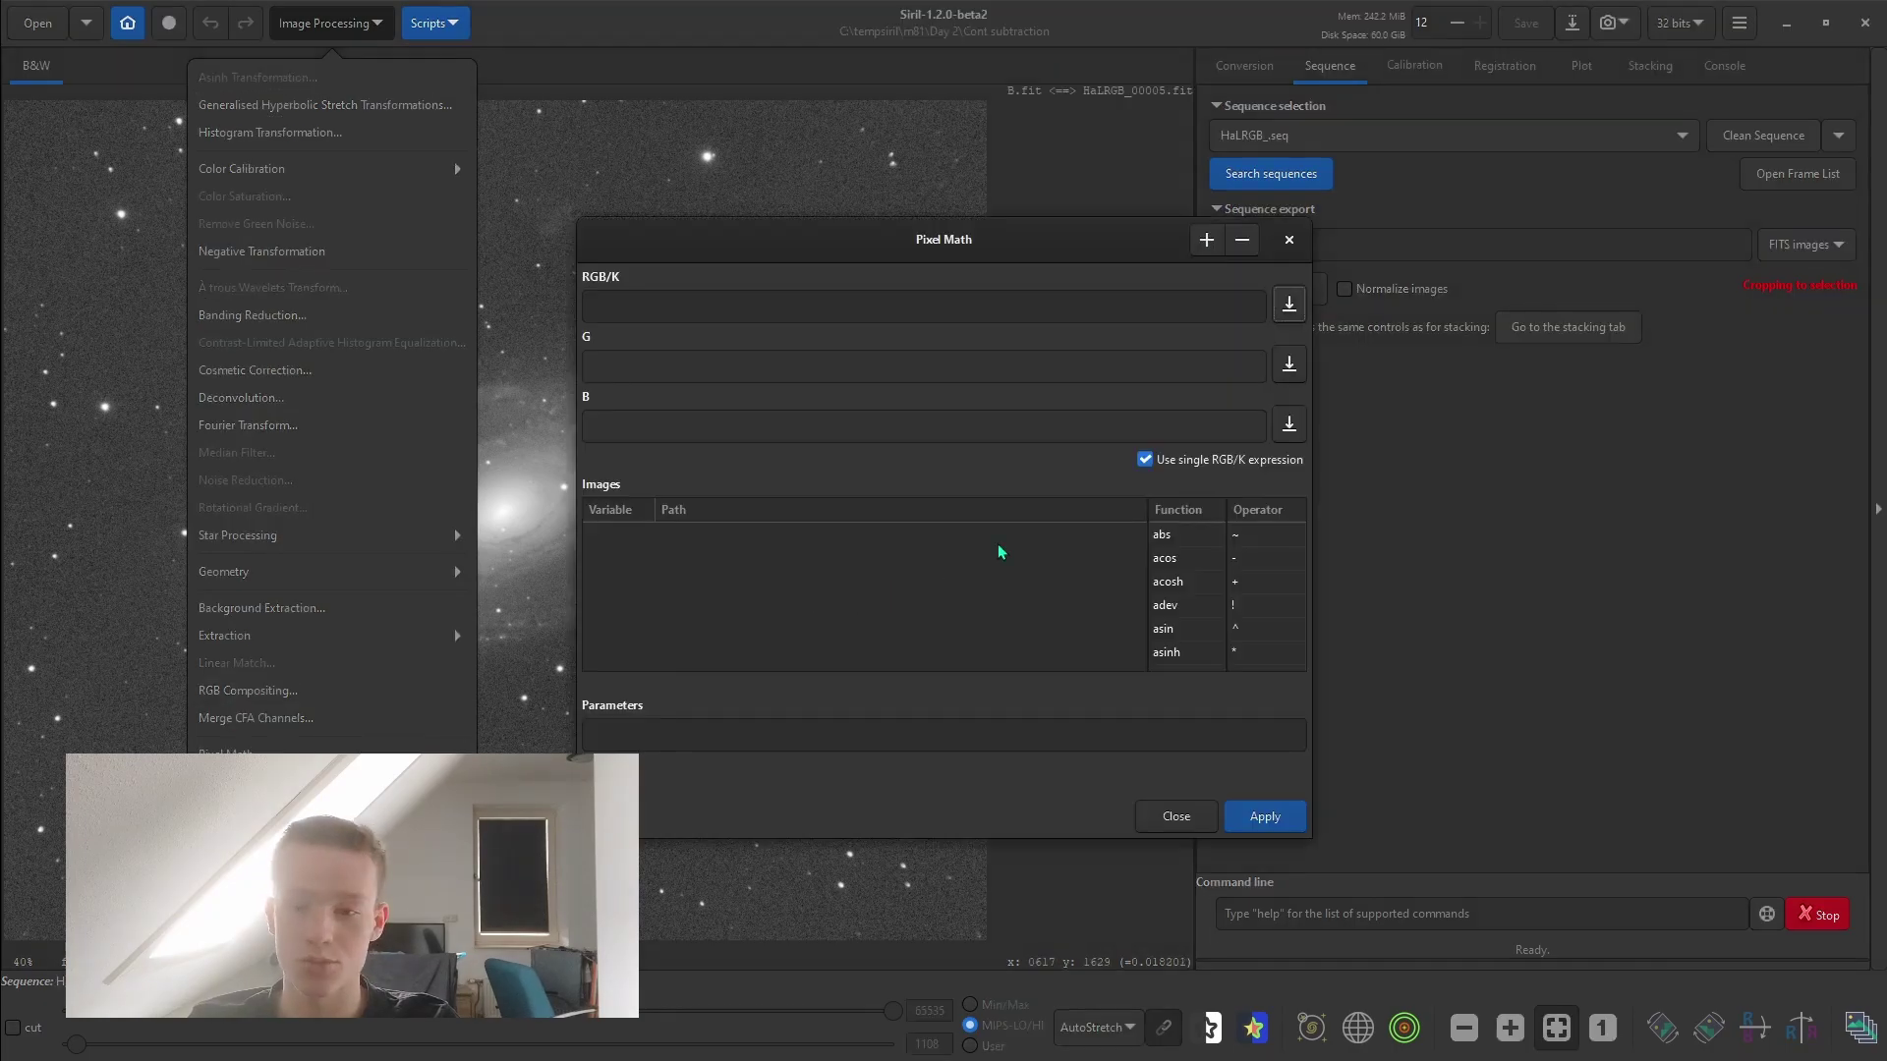
{"action": "left_click", "coordinate": [1206, 239]}
{"action": "left_click", "coordinate": [823, 364]}
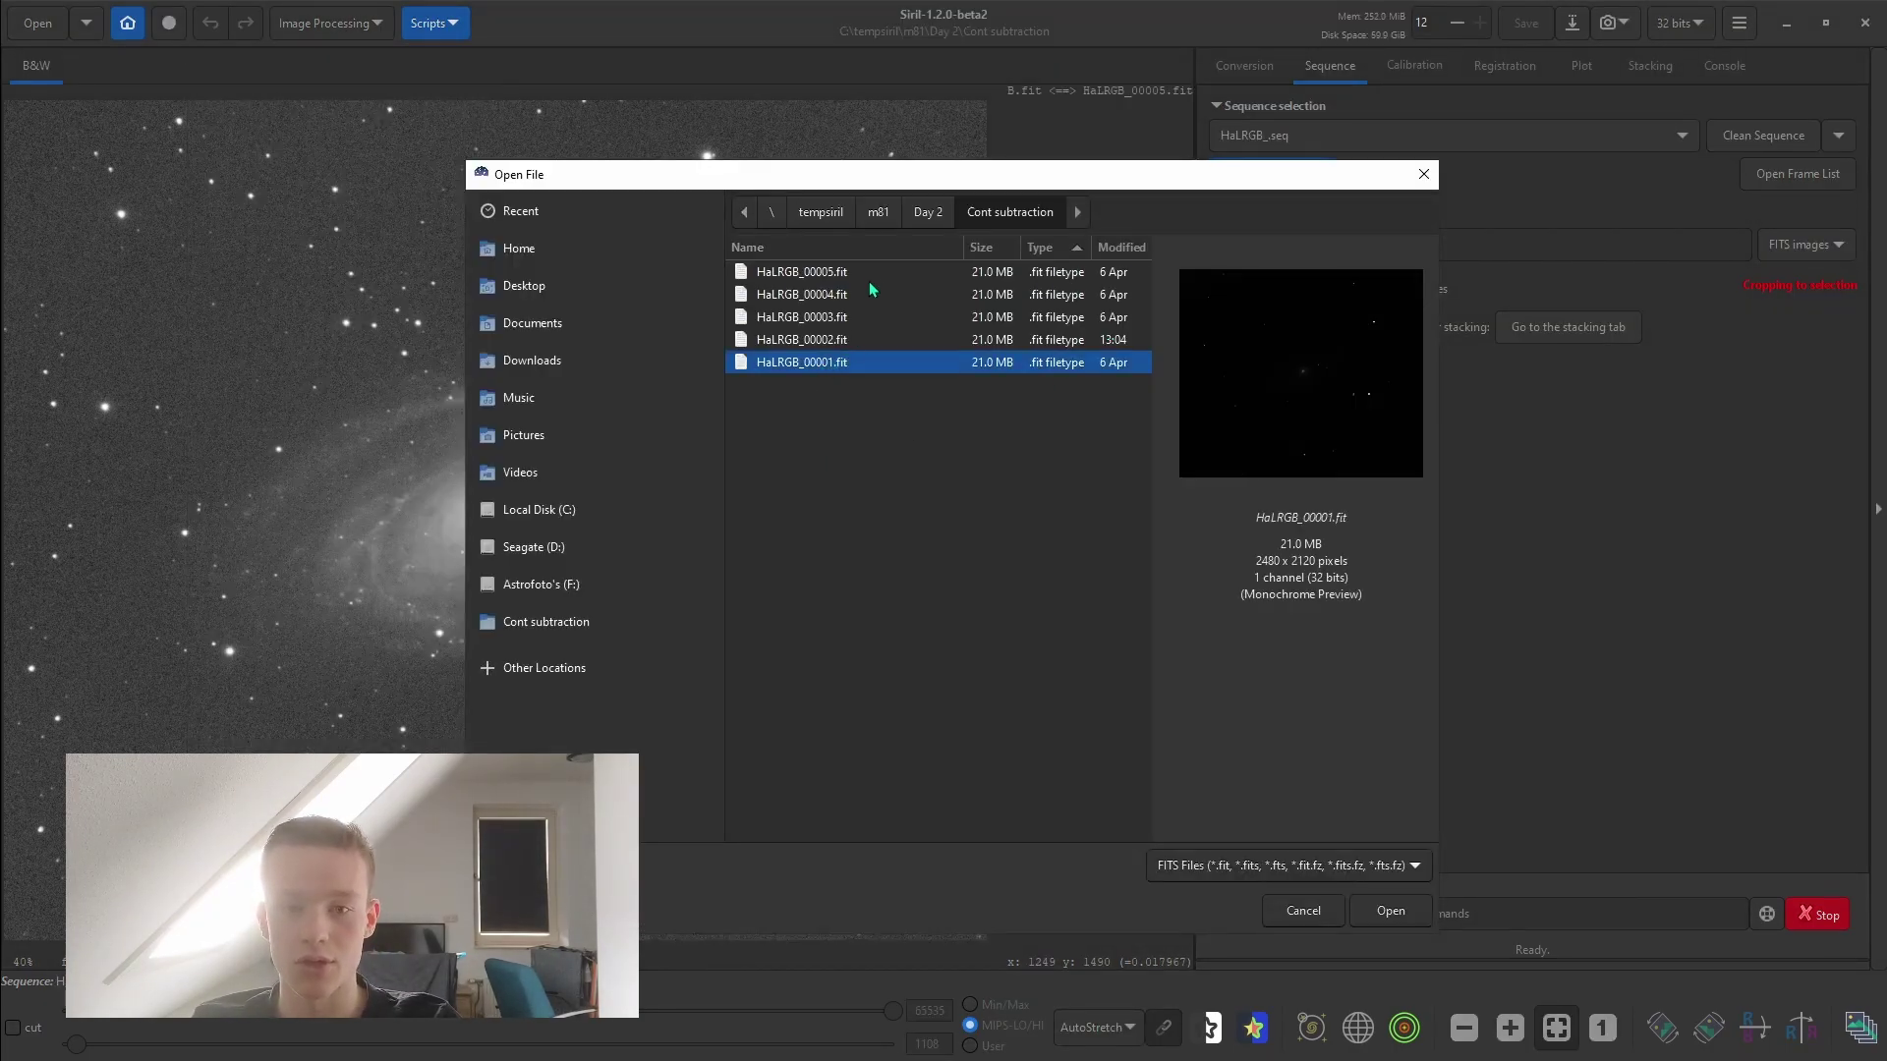
{"action": "left_click", "coordinate": [869, 272], "text": "shift"}
{"action": "left_click", "coordinate": [1390, 912]}
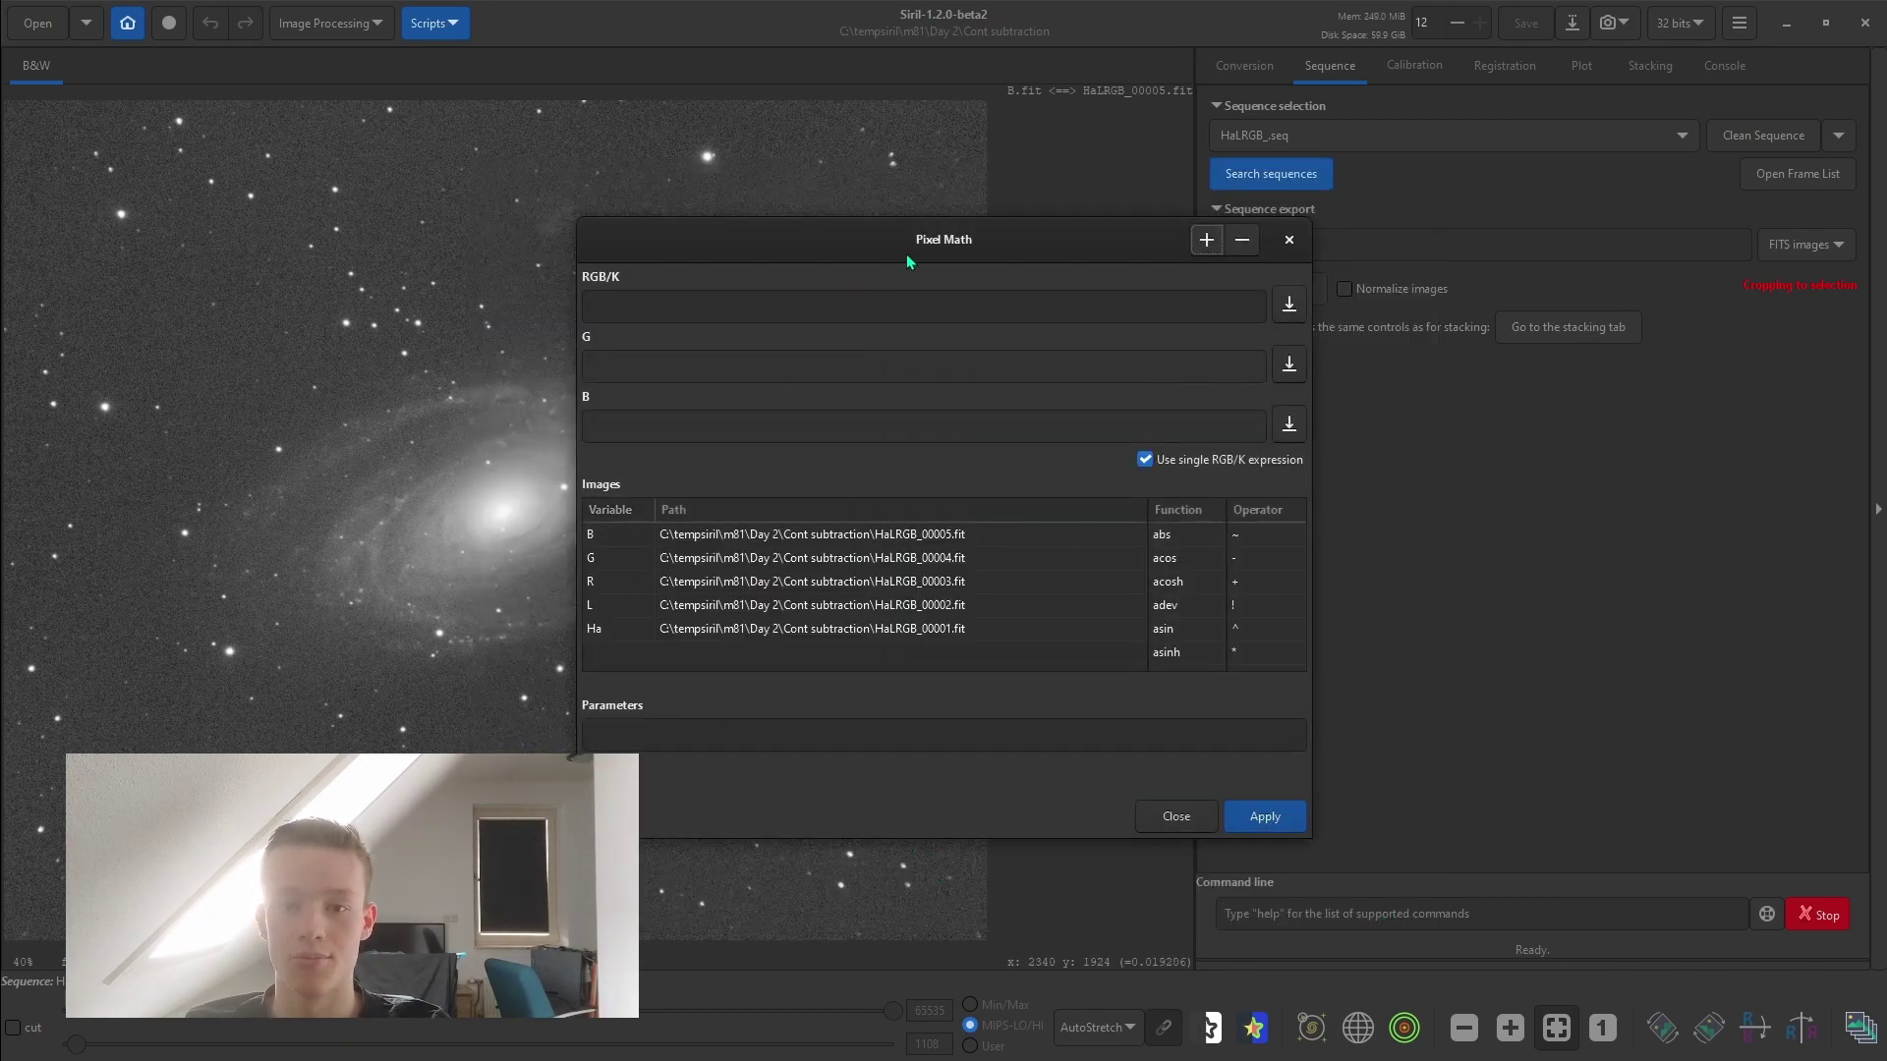
Confirm the fifth frame's variable name as Ha in Pixel Math
{"action": "left_click_drag", "start_coordinate": [915, 255], "coordinate": [1282, 199]}
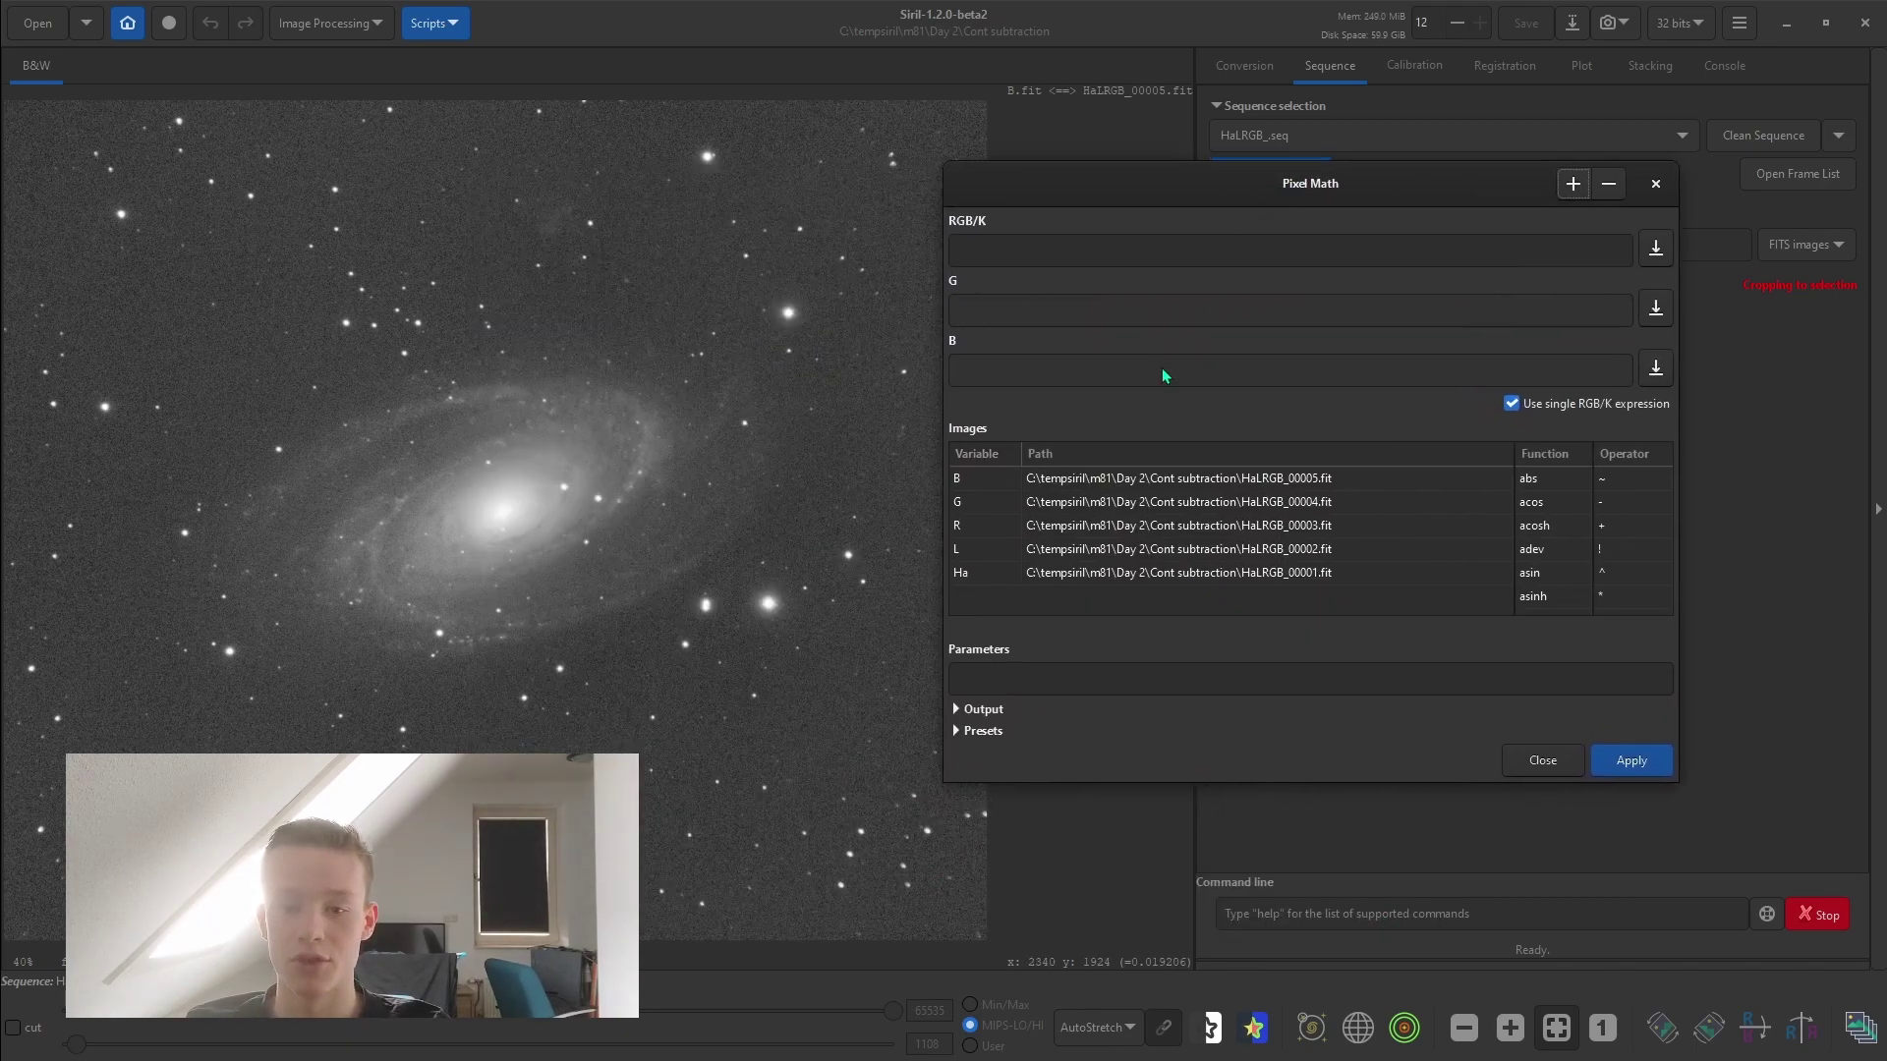
{"action": "left_click", "coordinate": [970, 580]}
{"action": "key", "text": "Return"}
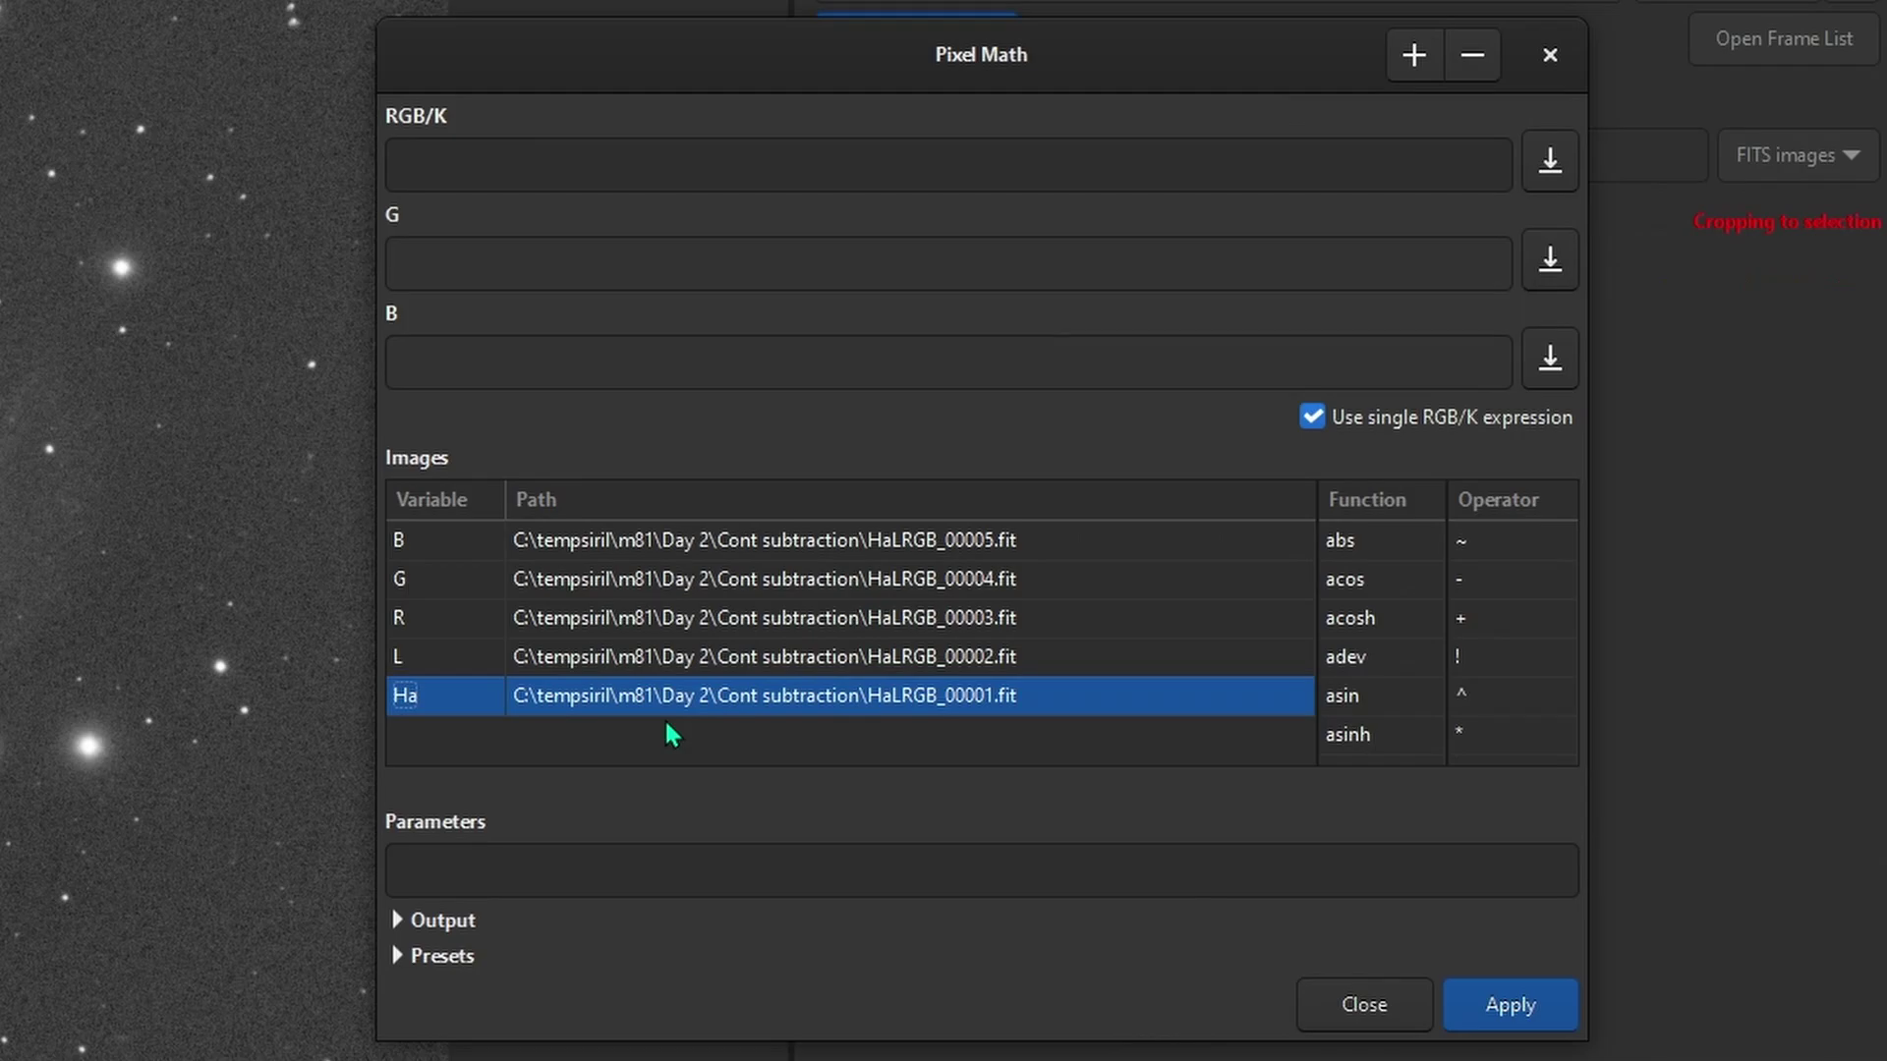
{"action": "left_click", "coordinate": [576, 157]}
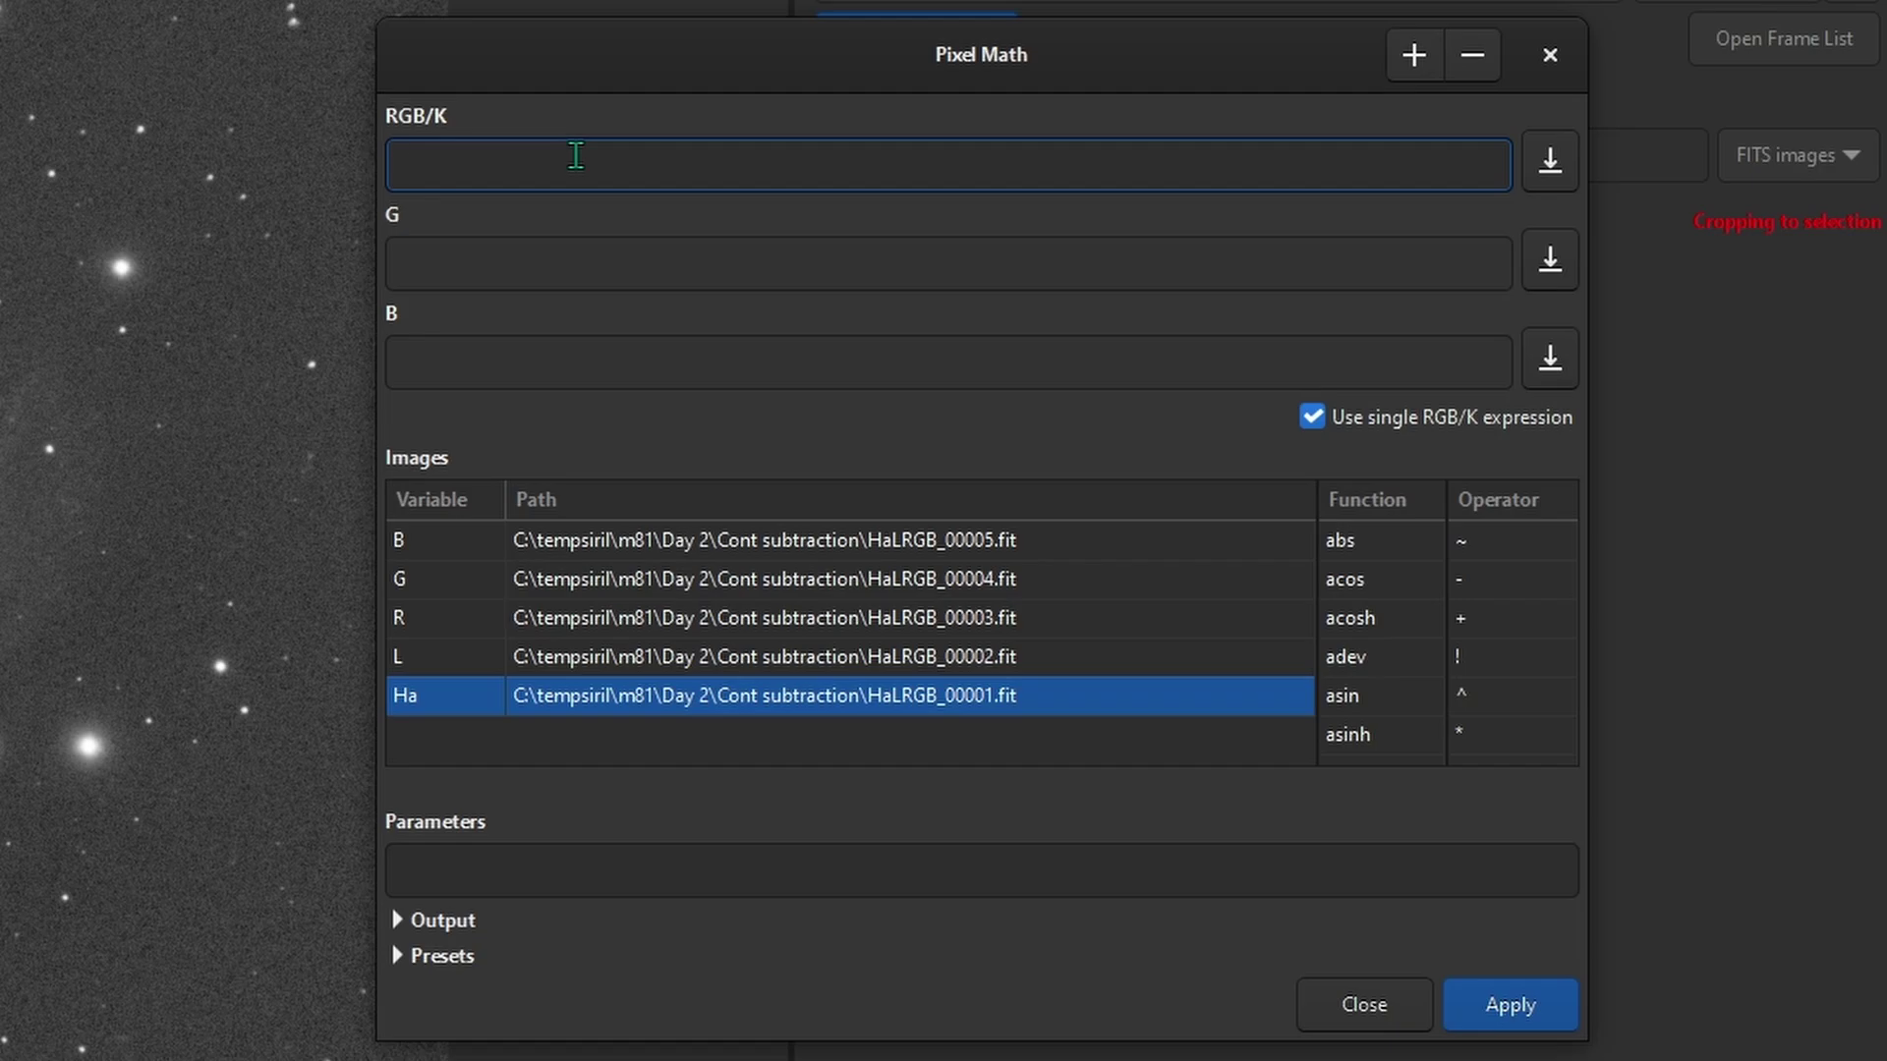
Enter the expression Ha-Q*(R-med(R)) with the parameter Q=.1
{"action": "type", "text": "Ha-Q*"}
{"action": "type", "text": "(R-med"}
{"action": "type", "text": "(R))"}
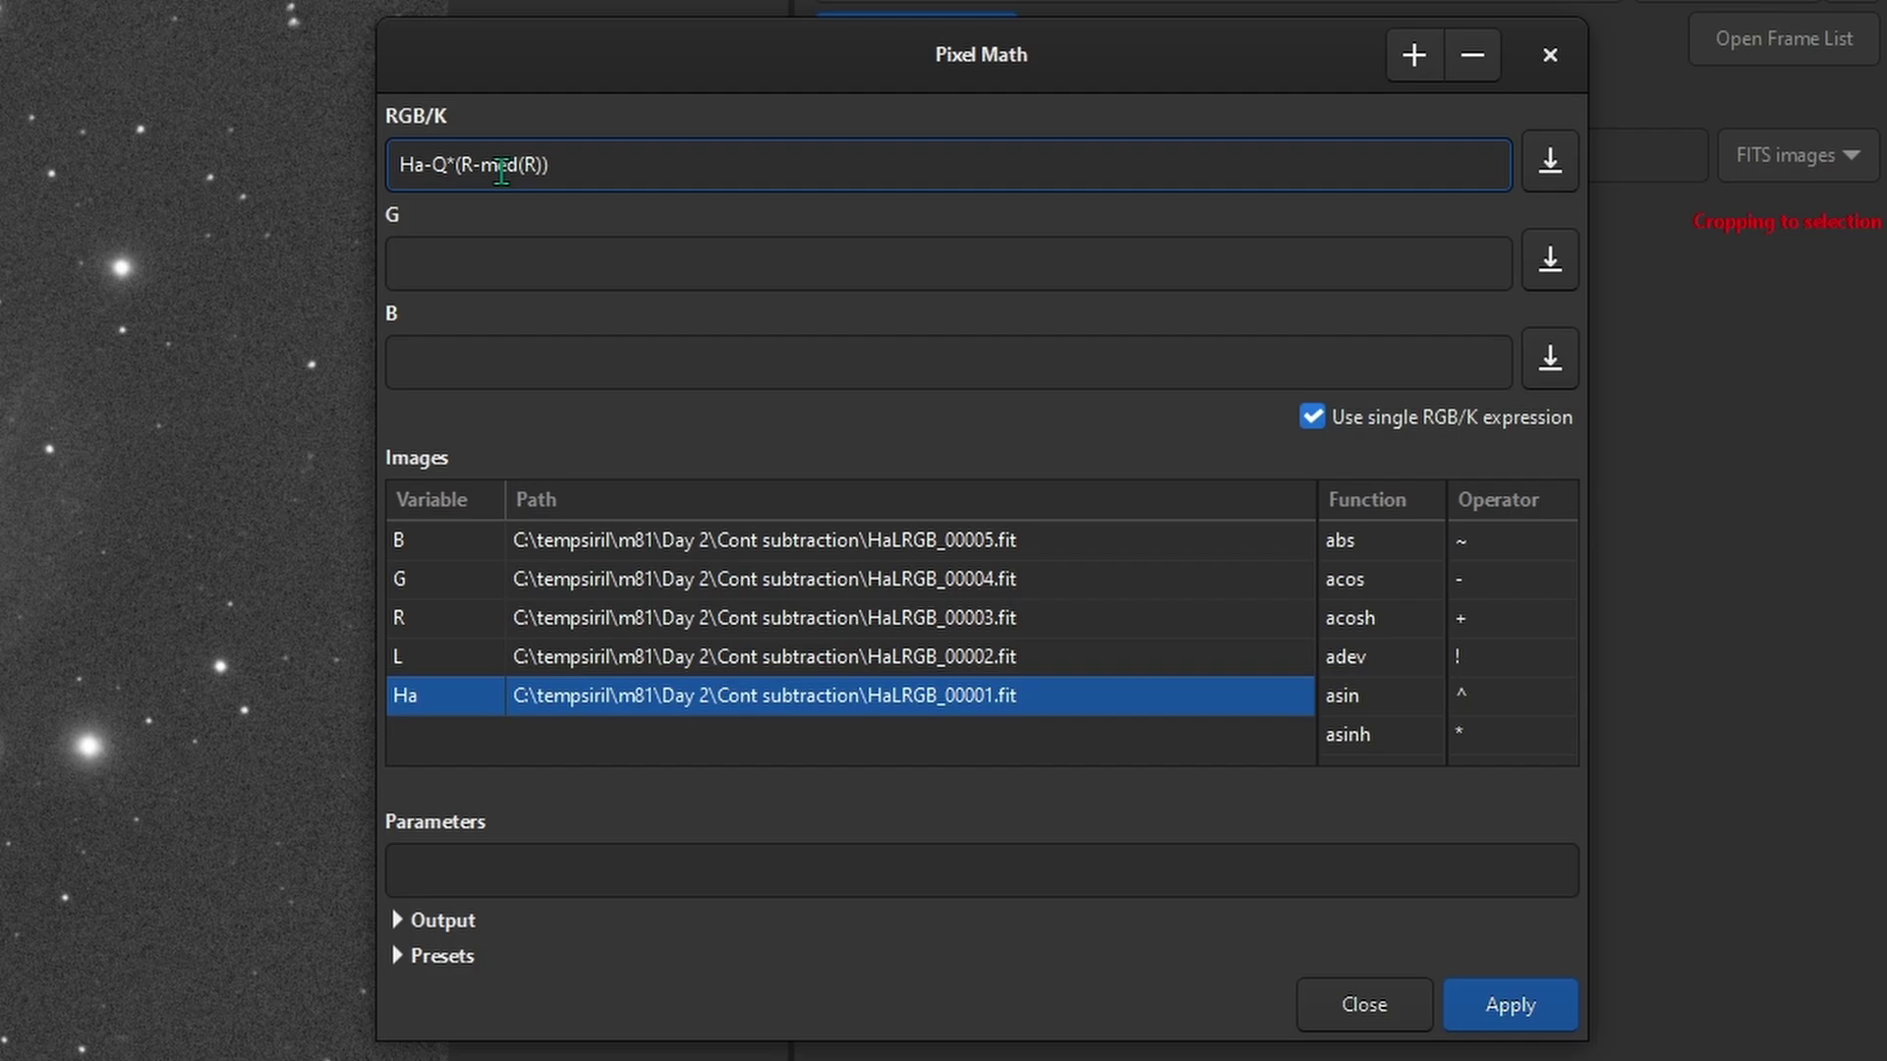
{"action": "left_click", "coordinate": [566, 861]}
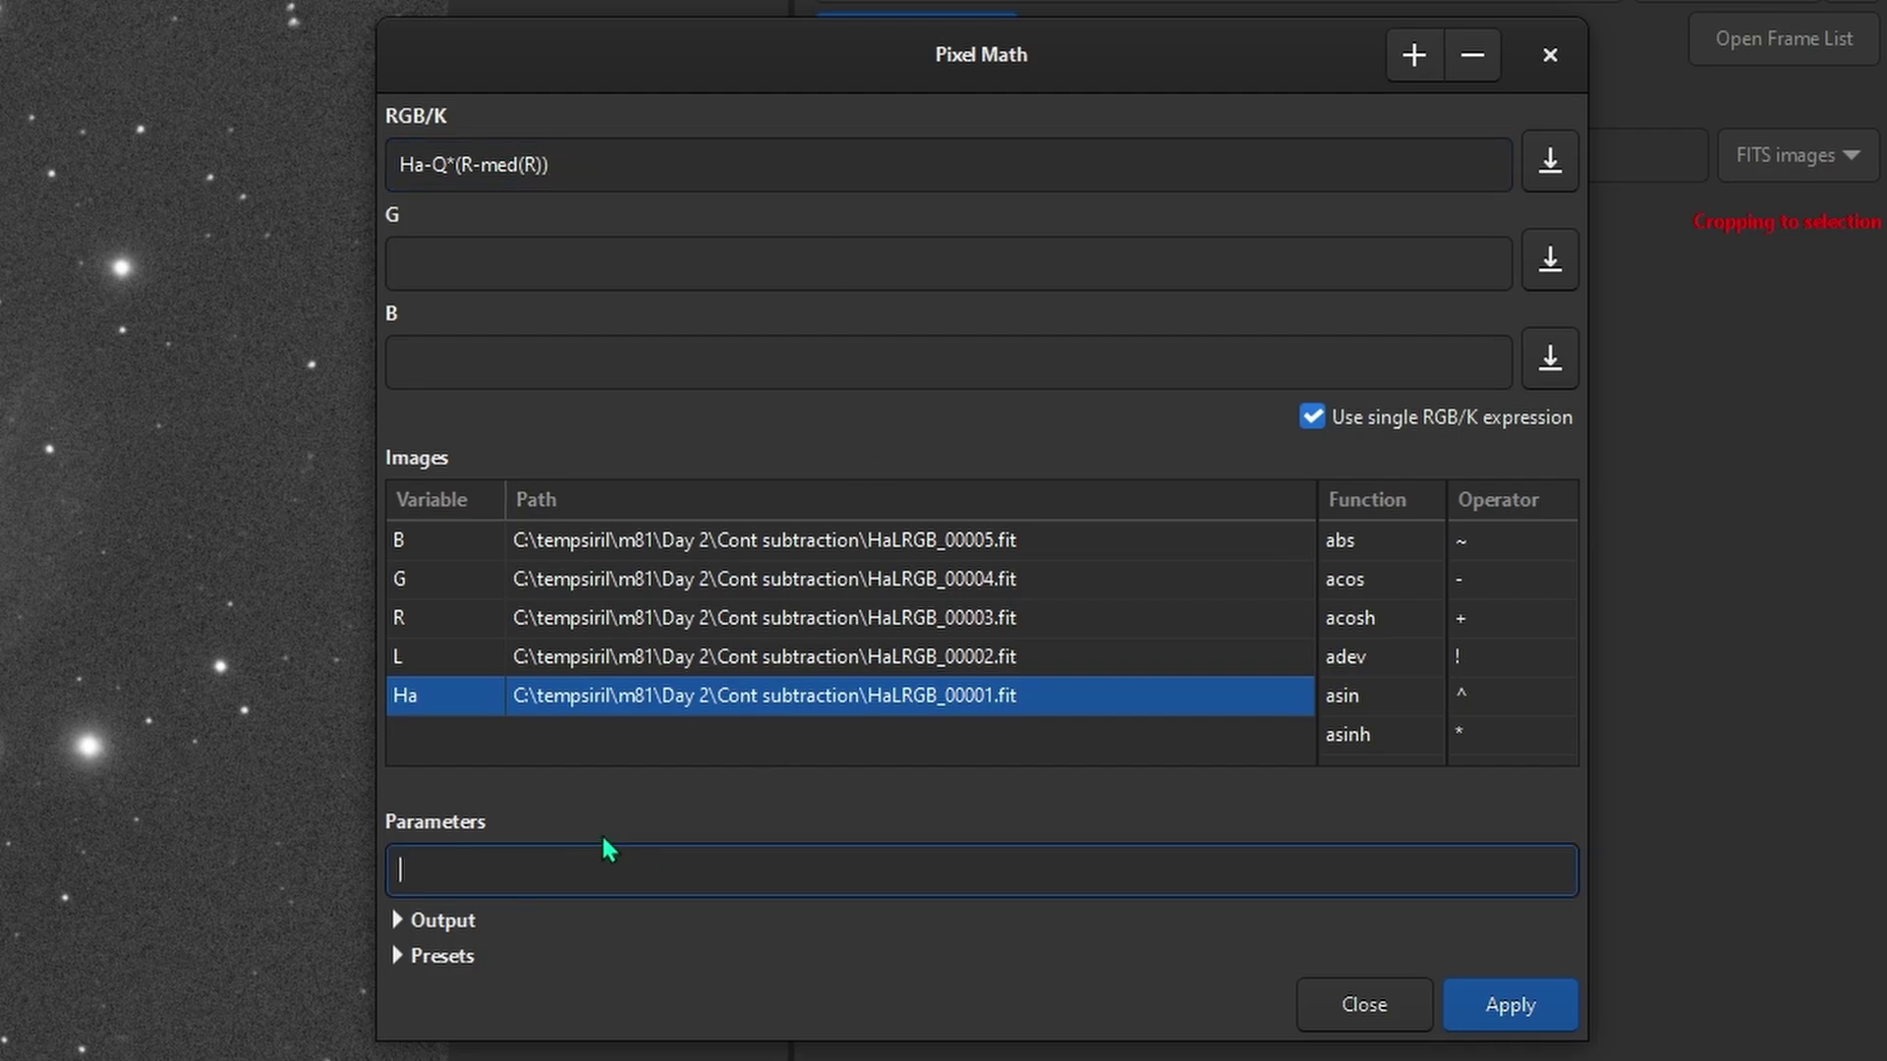
{"action": "type", "text": "Q=.1"}
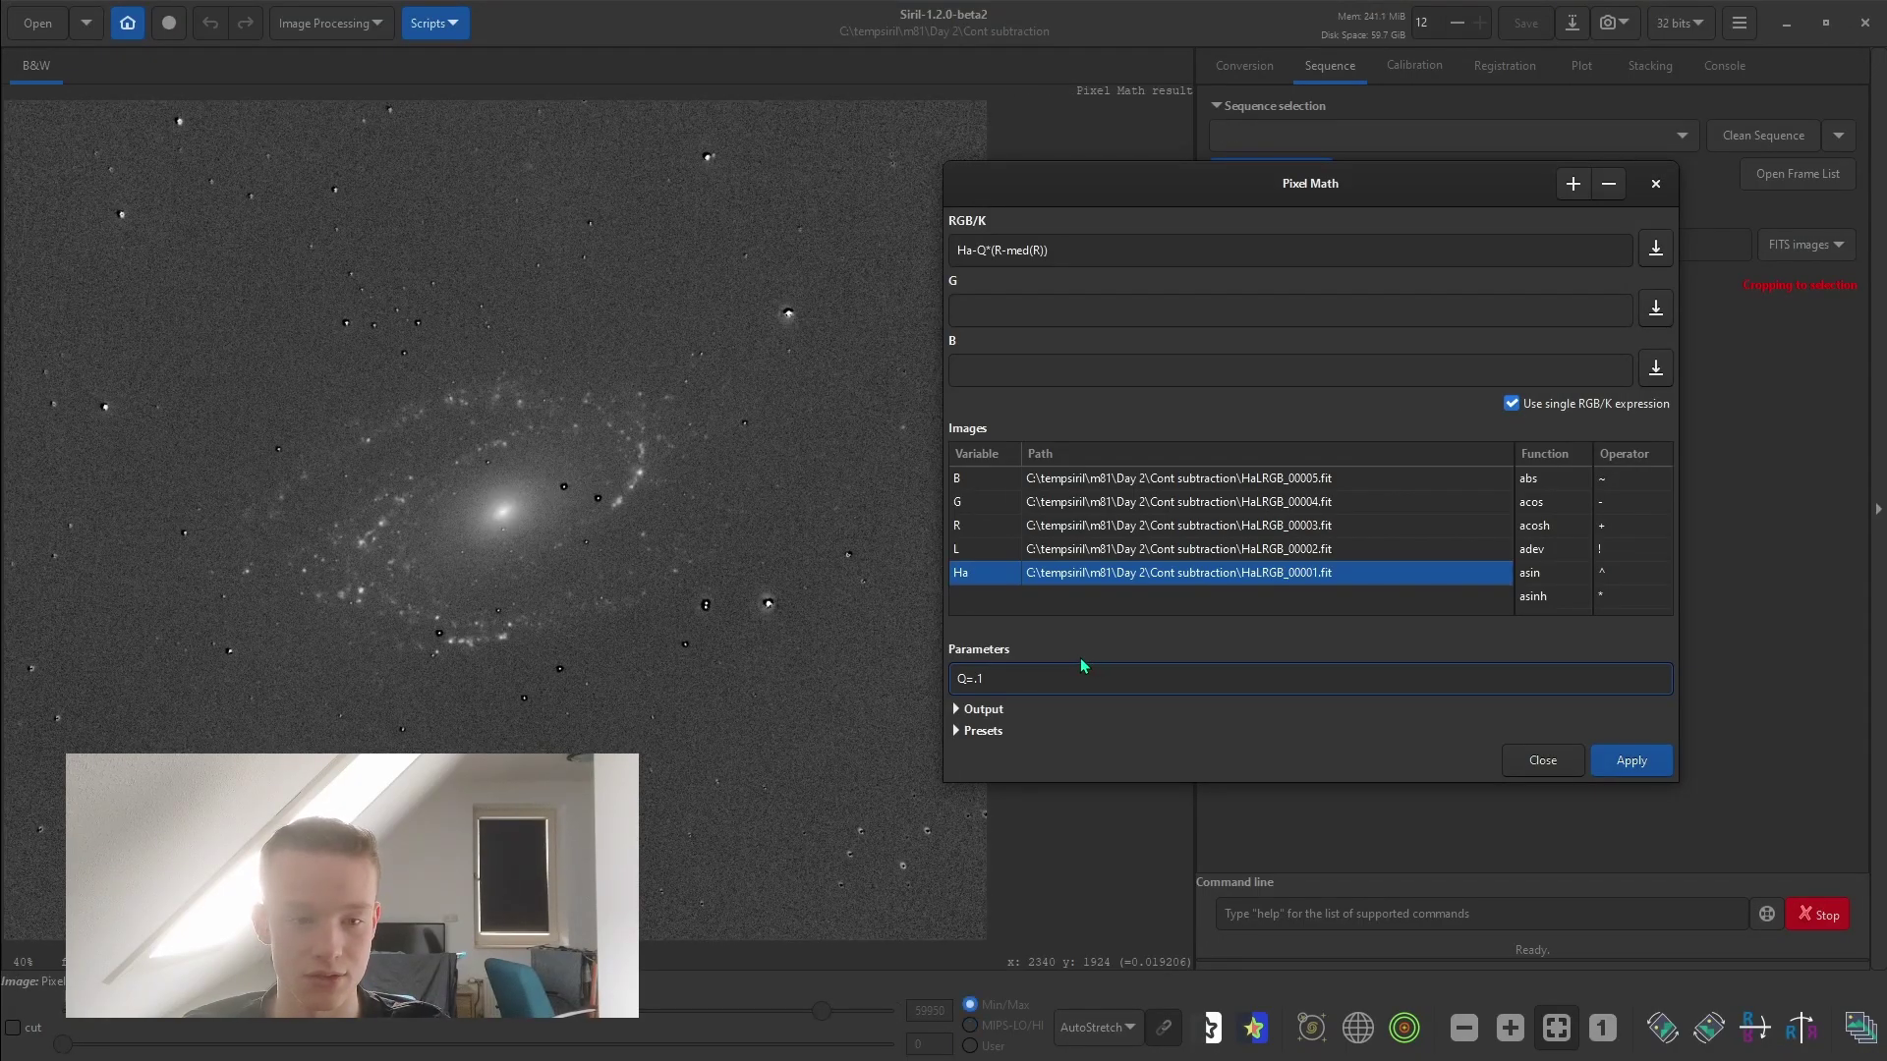
Preview the continuum-subtracted result with trial Q values 0.3, 0.001 and 0.1
{"action": "scroll", "coordinate": [622, 495], "scroll_direction": "up", "scroll_amount": 3}
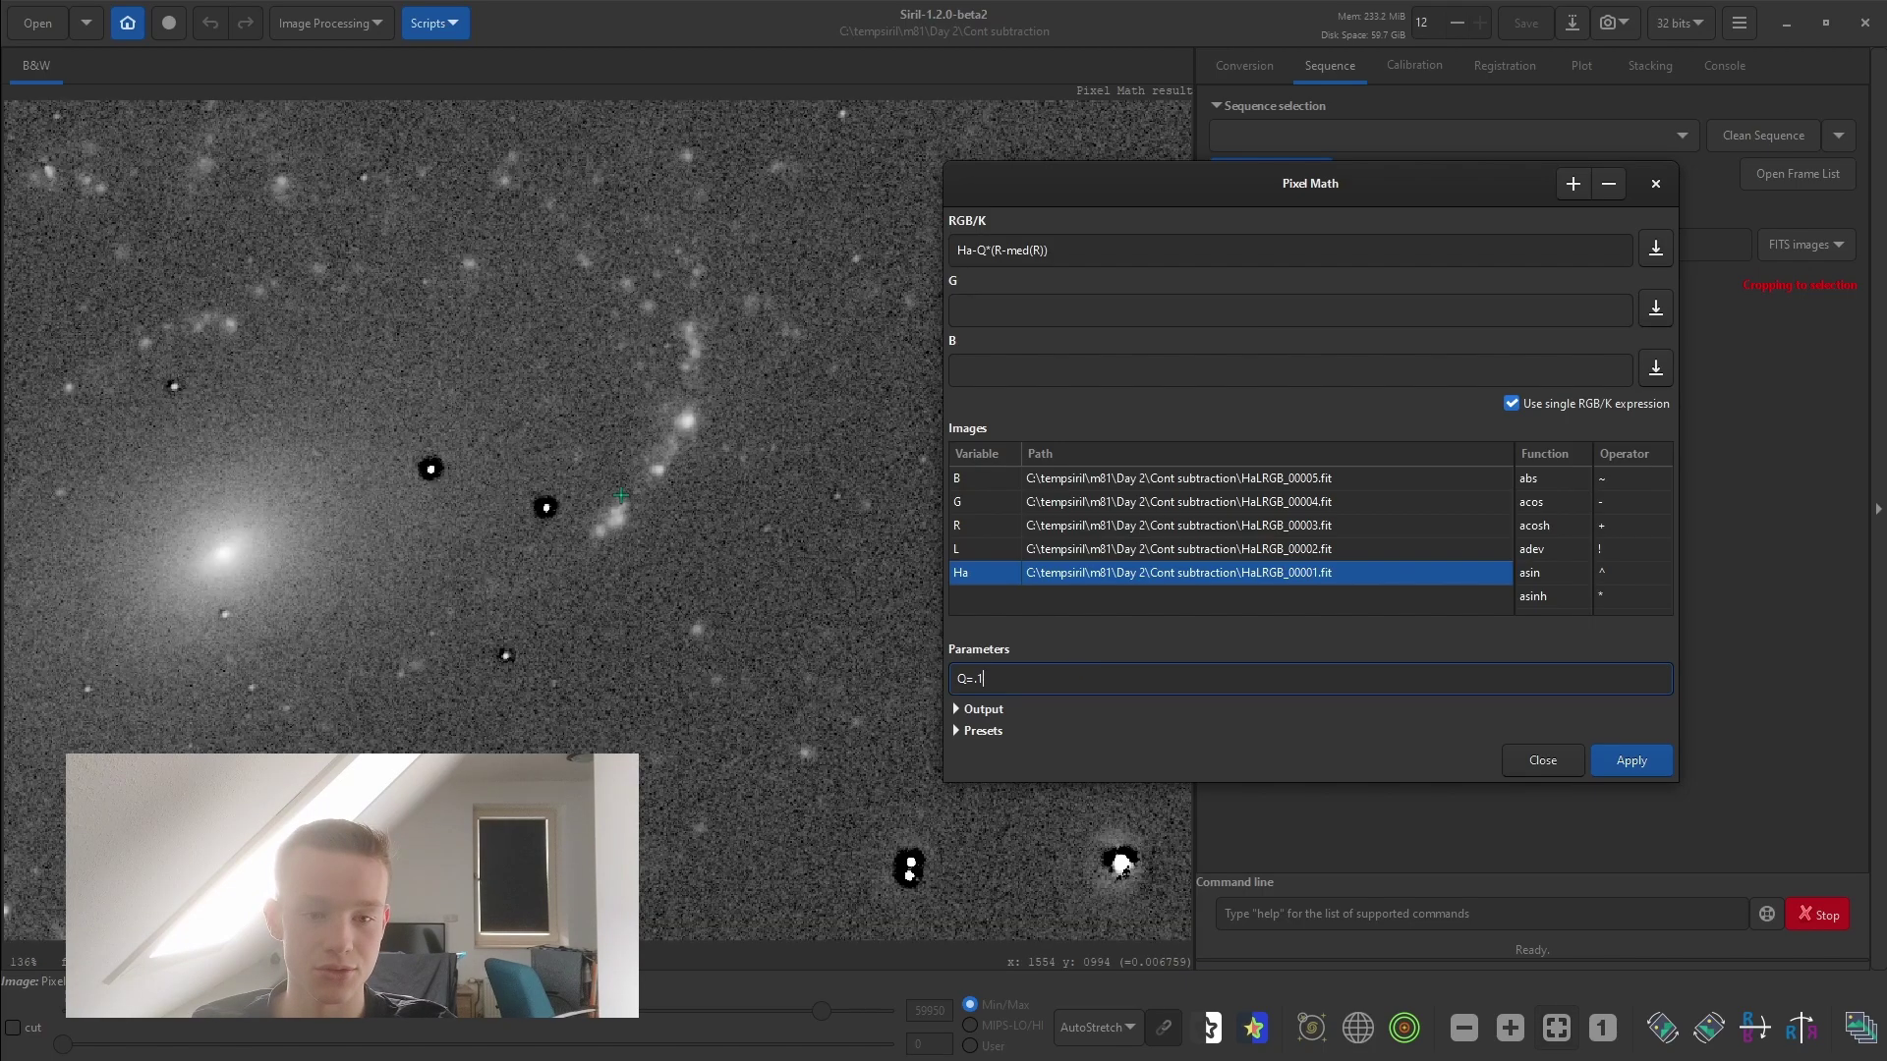
{"action": "scroll", "coordinate": [621, 494], "scroll_direction": "up", "scroll_amount": 2}
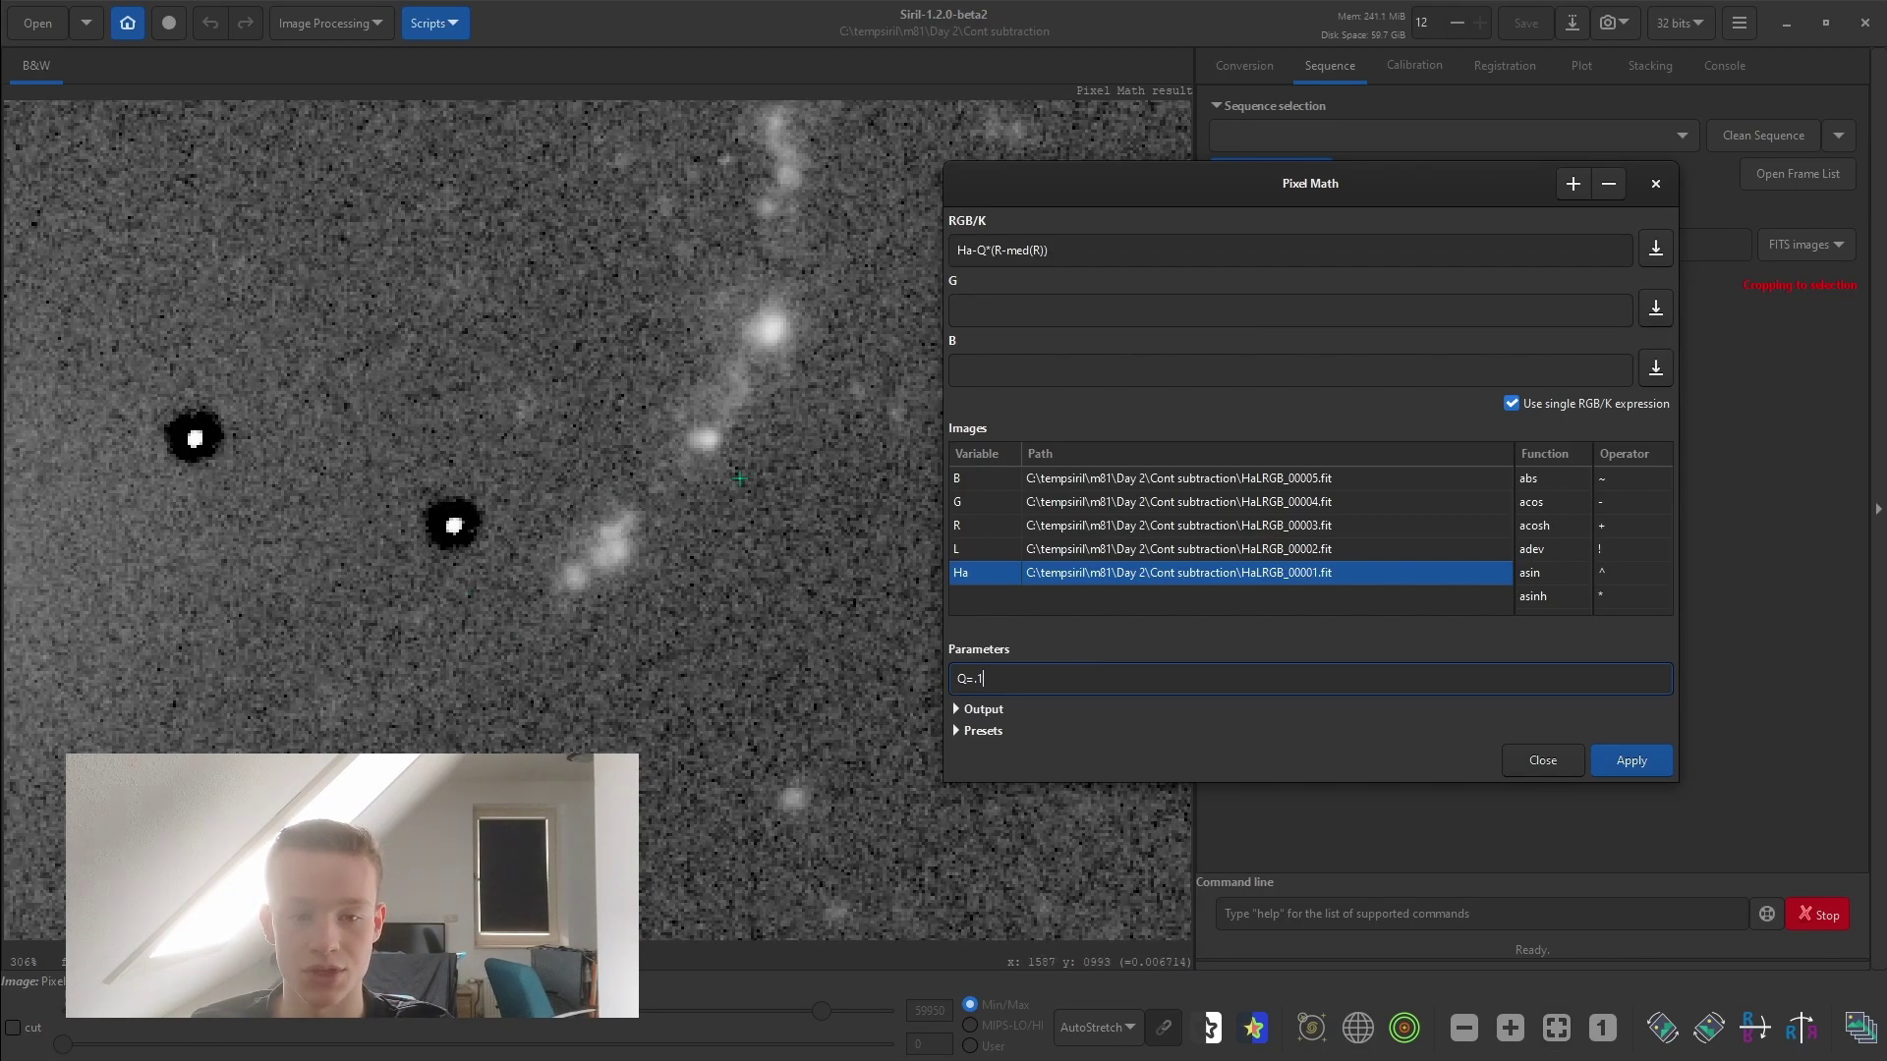
{"action": "scroll", "coordinate": [743, 477], "scroll_direction": "down", "scroll_amount": 4}
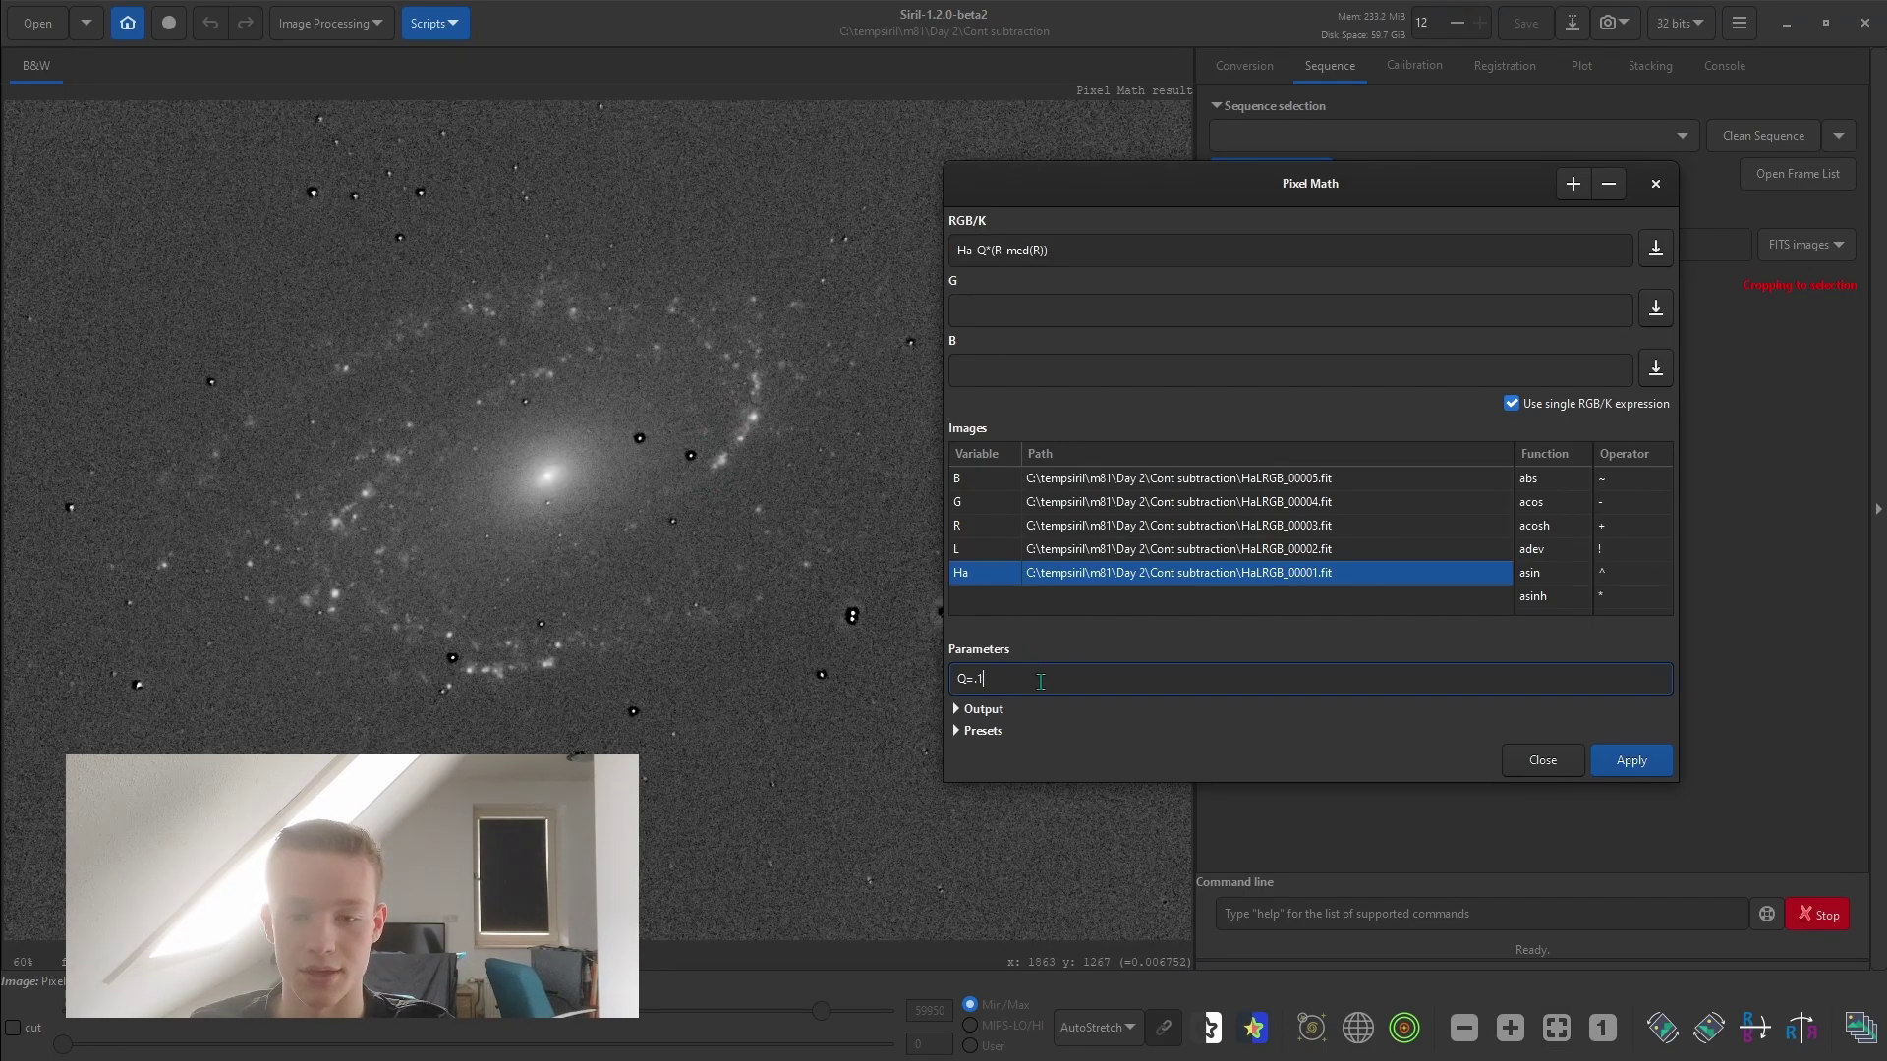
{"action": "key", "text": "BackSpace"}
{"action": "key", "text": "BackSpace"}
{"action": "type", "text": "3"}
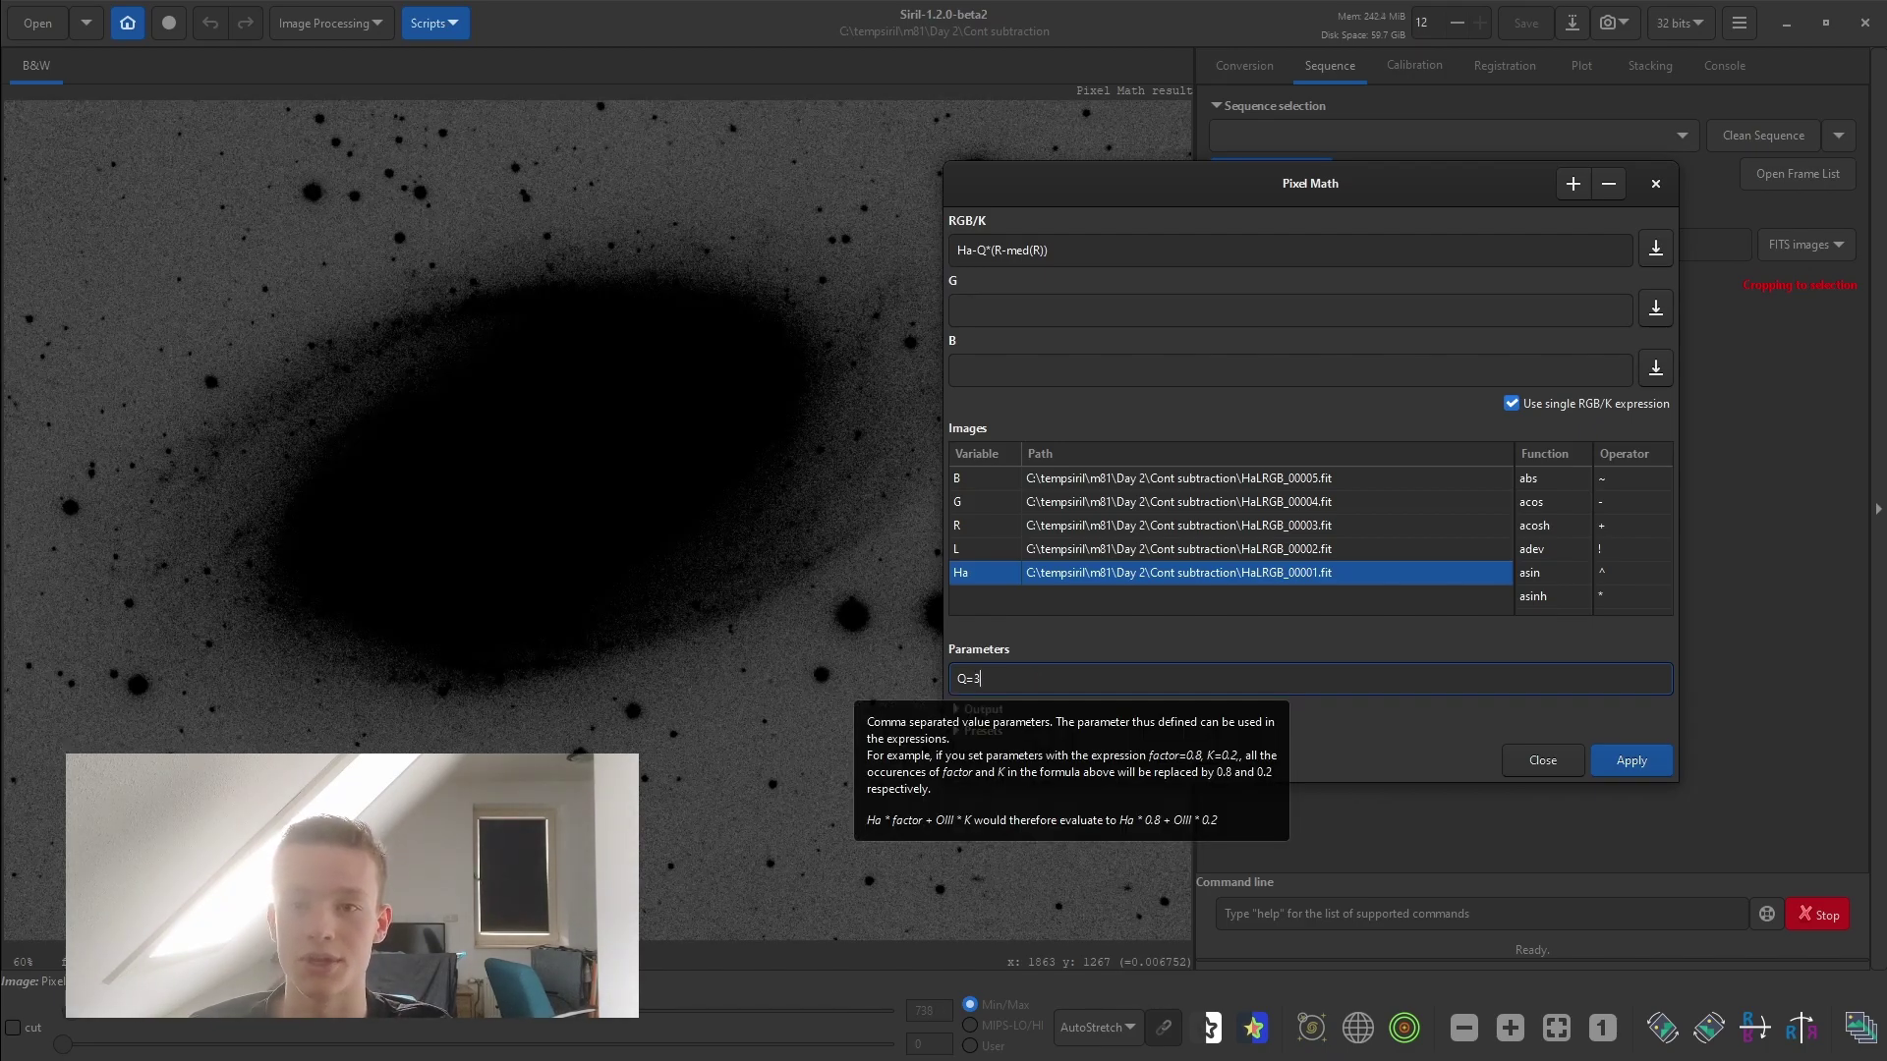
{"action": "key", "text": "BackSpace"}
{"action": "type", "text": "0.001"}
{"action": "key", "text": "Return"}
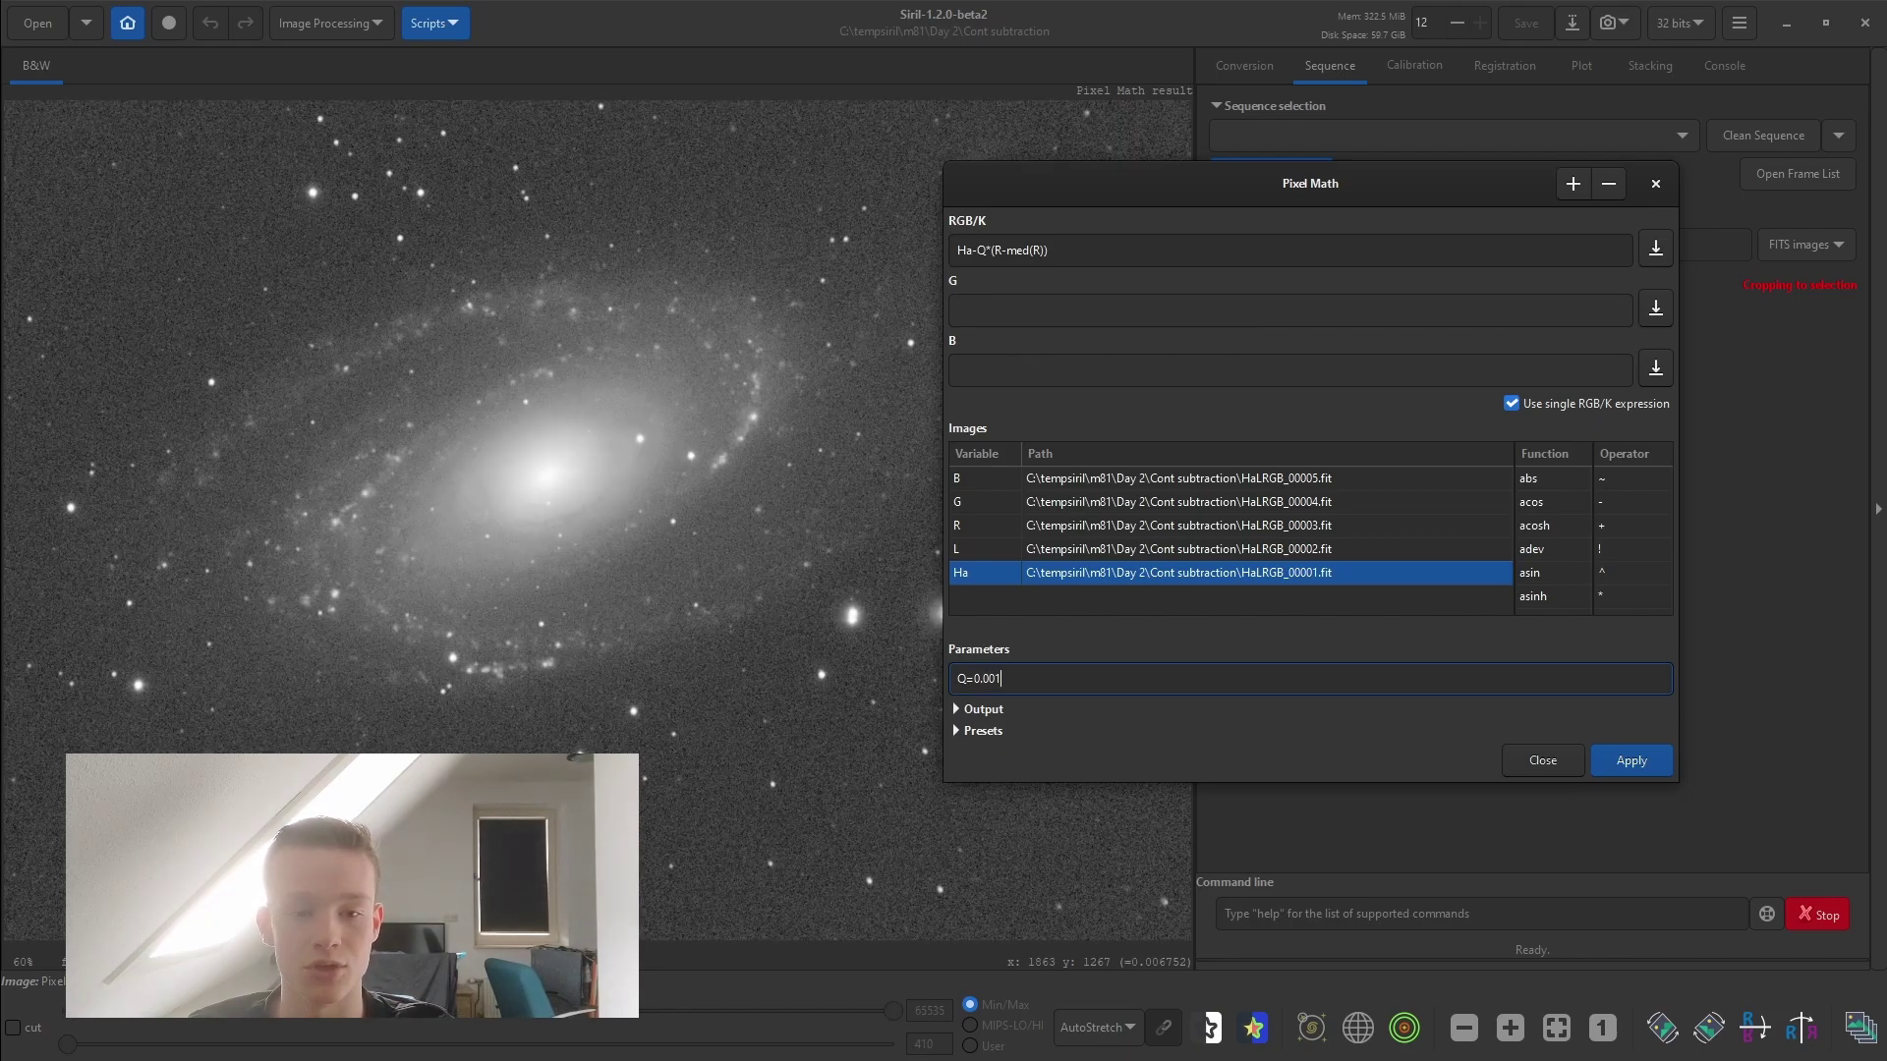
{"action": "key", "text": "BackSpace"}
{"action": "key", "text": "BackSpace"}
{"action": "key", "text": "BackSpace"}
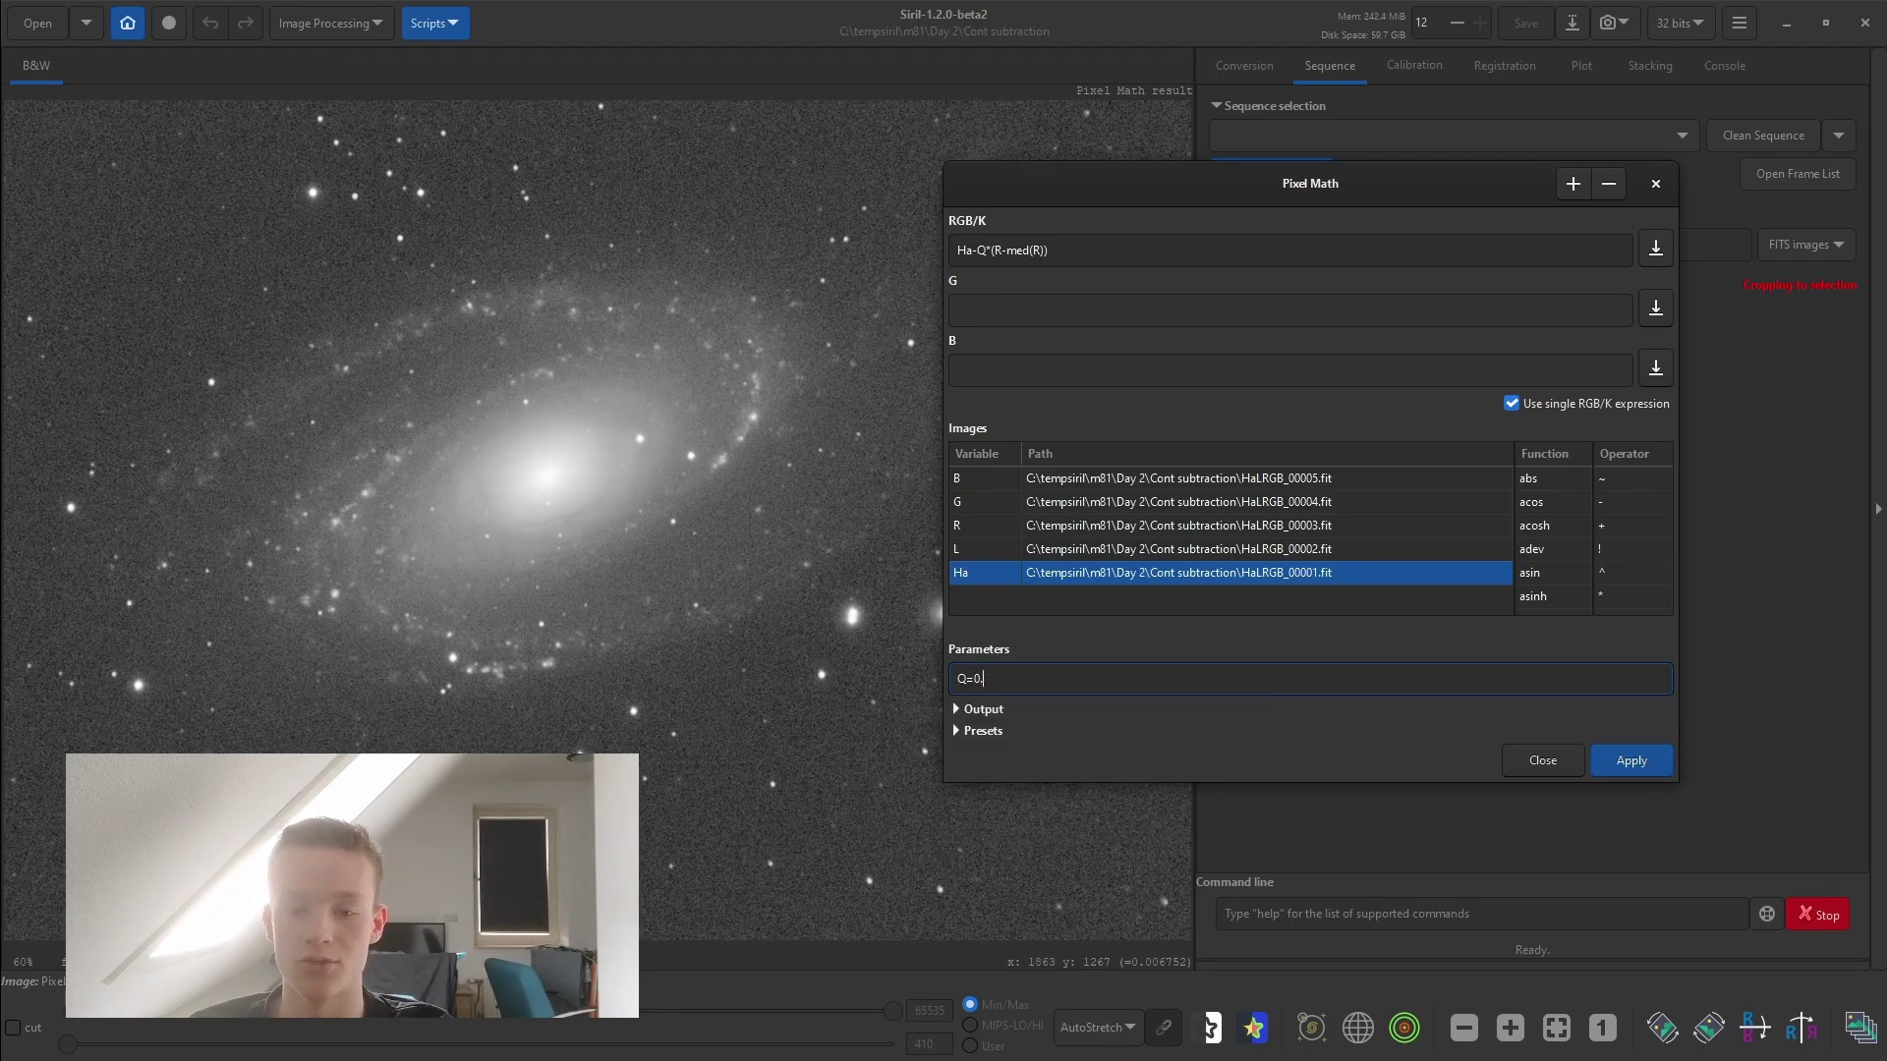
{"action": "type", "text": "3"}
{"action": "key", "text": "Return"}
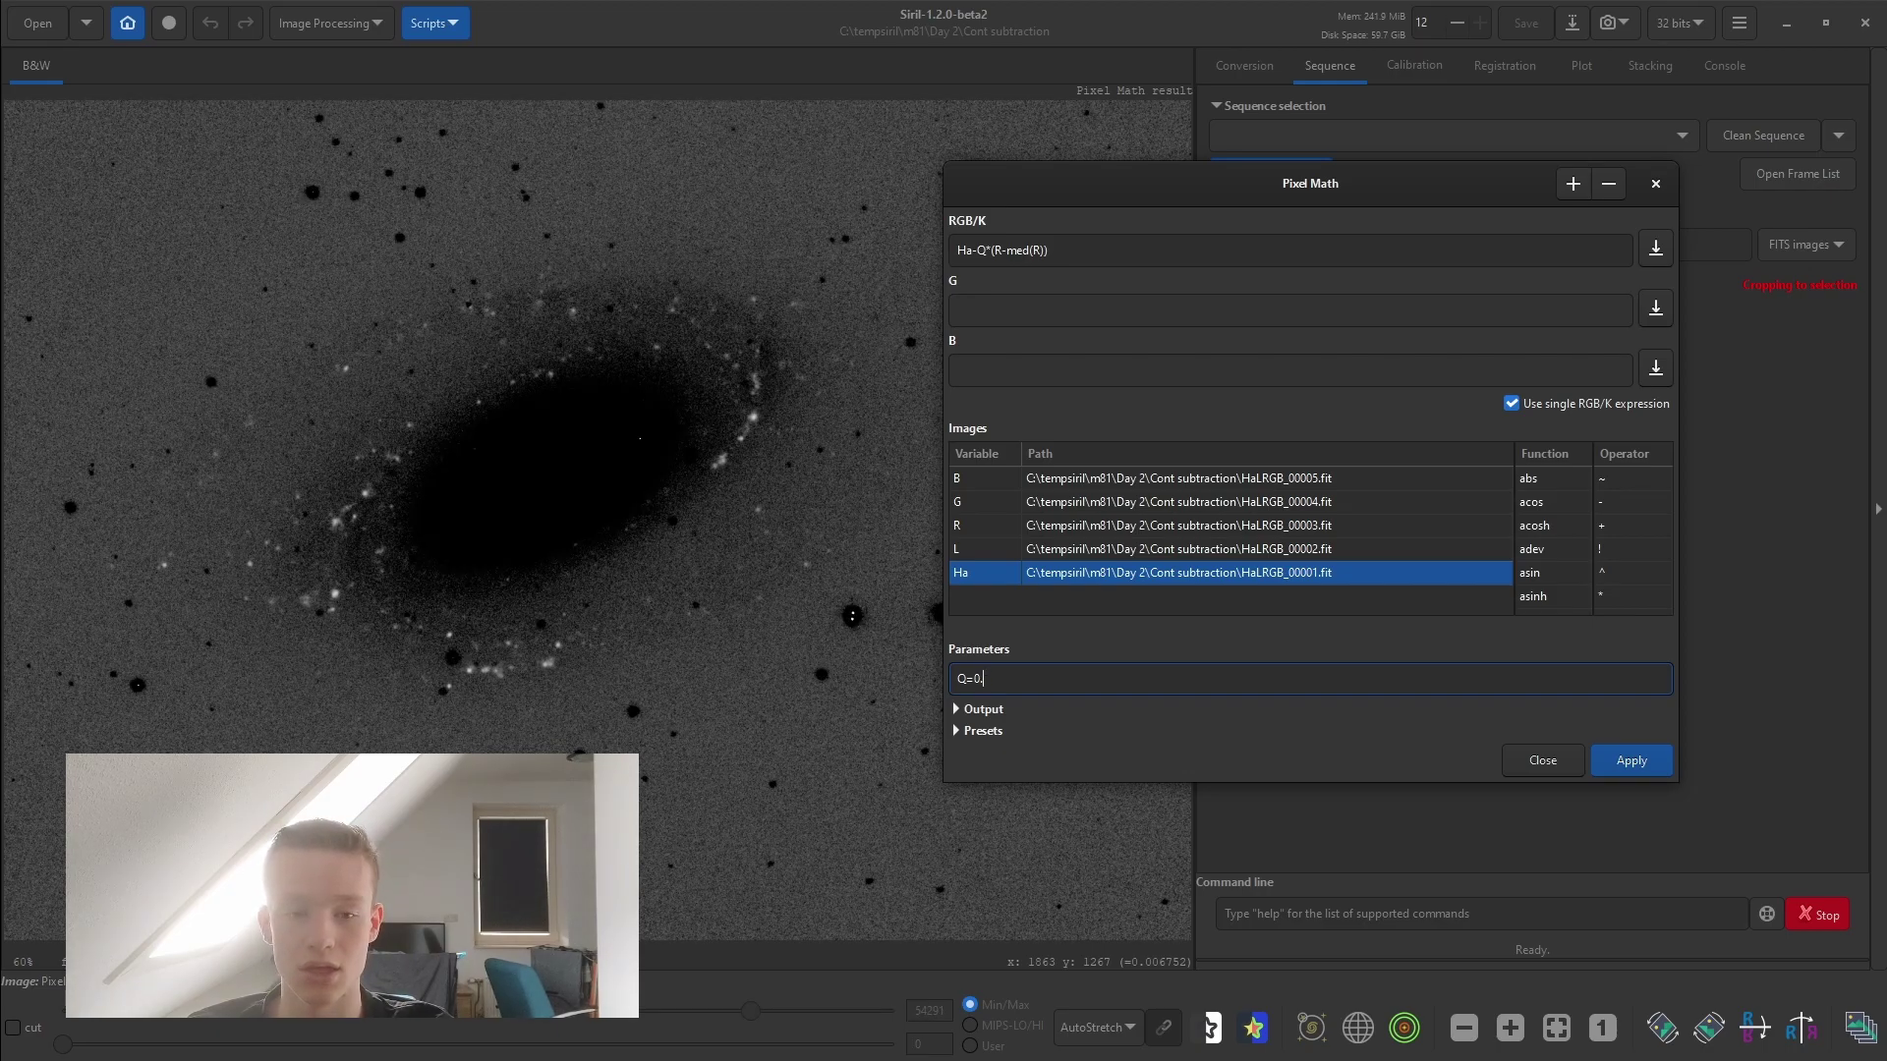
{"action": "key", "text": "BackSpace"}
{"action": "key", "text": "Return"}
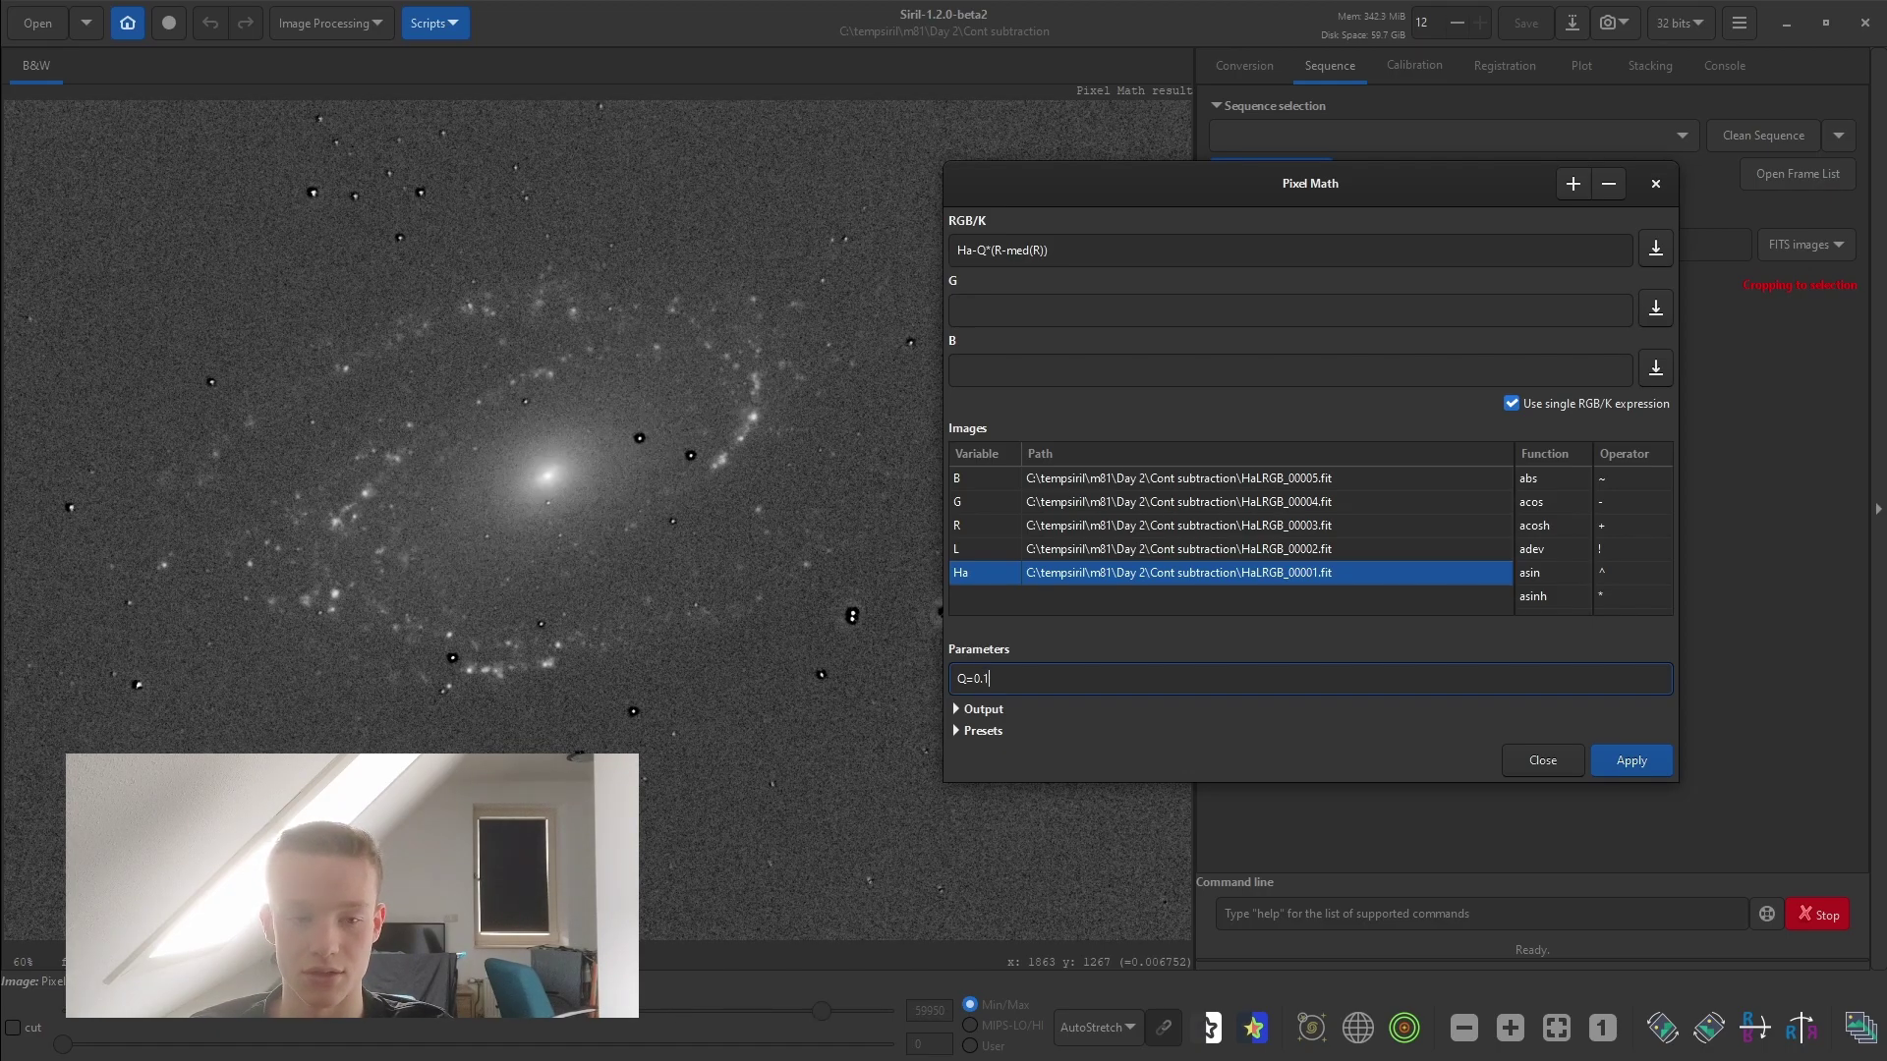
{"action": "type", "text": "1"}
{"action": "key", "text": "Return"}
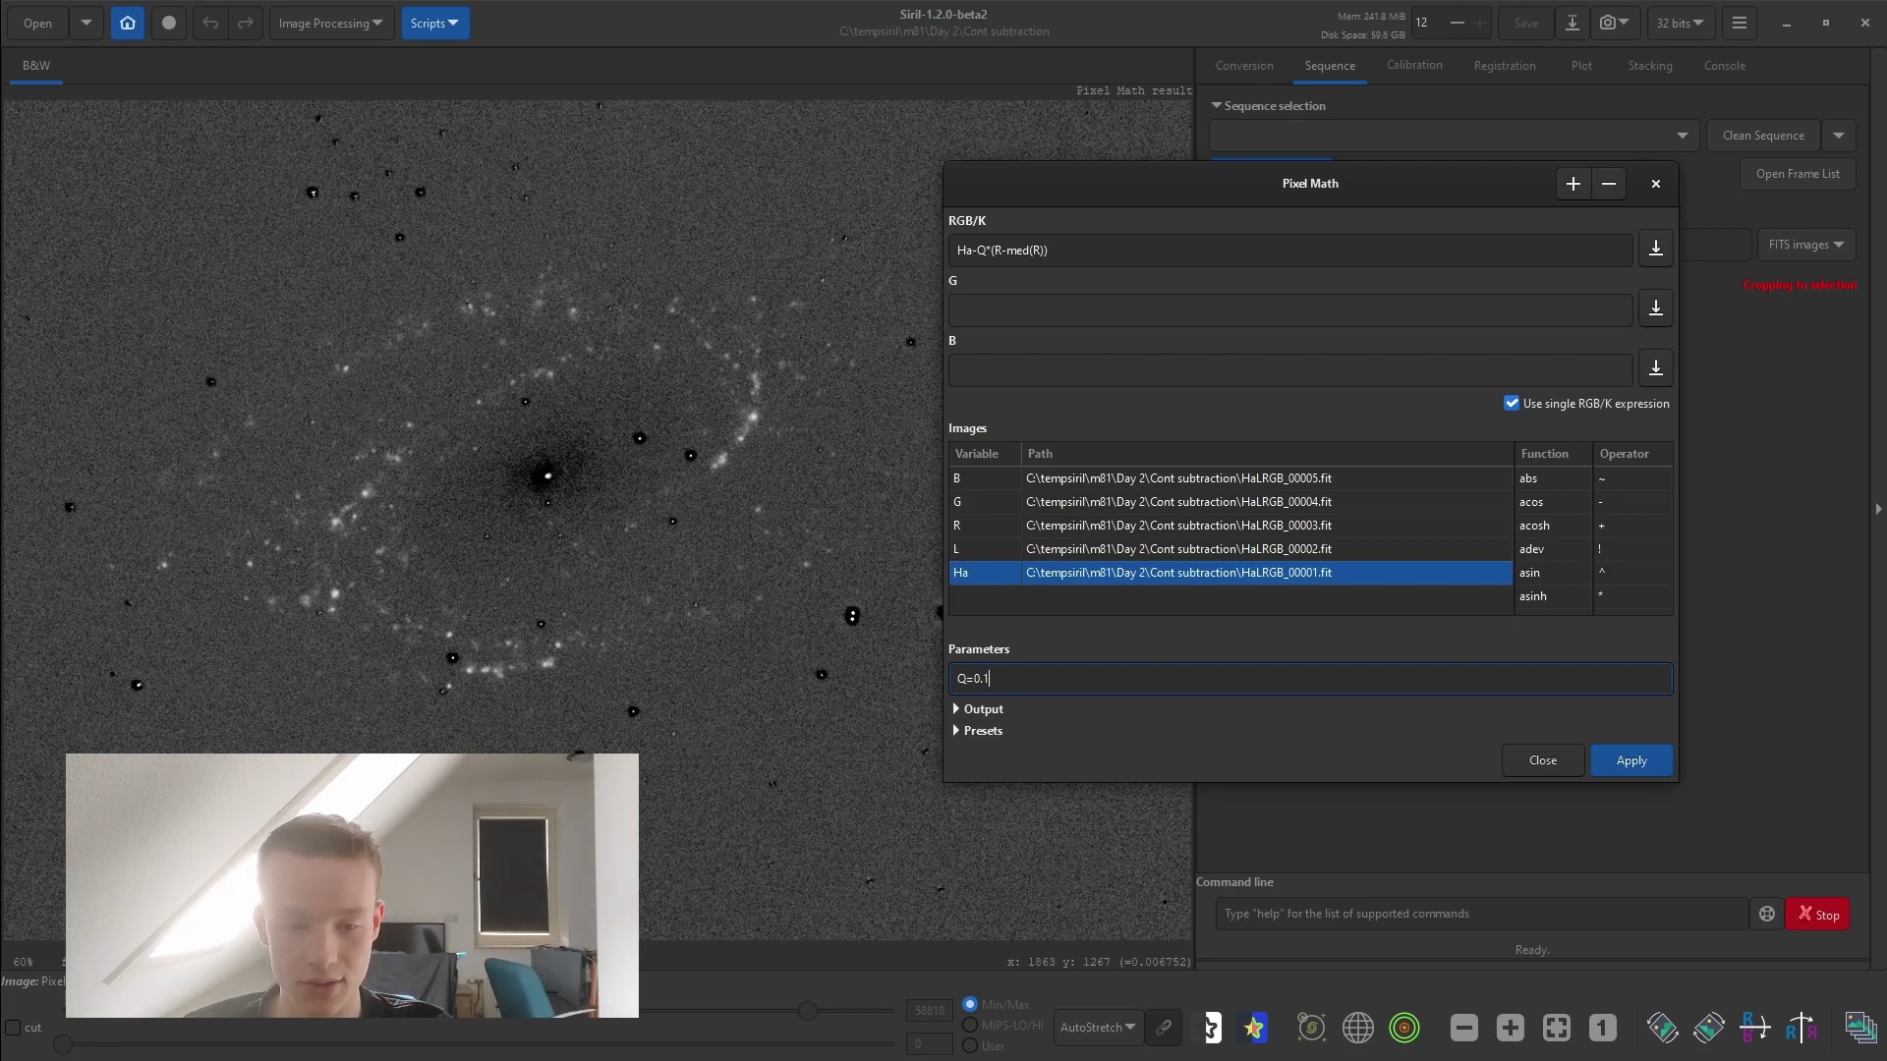
Change Q to 0.116 and zoom around to check the Hα emission regions
{"action": "type", "text": "23"}
{"action": "key", "text": "BackSpace"}
{"action": "key", "text": "BackSpace"}
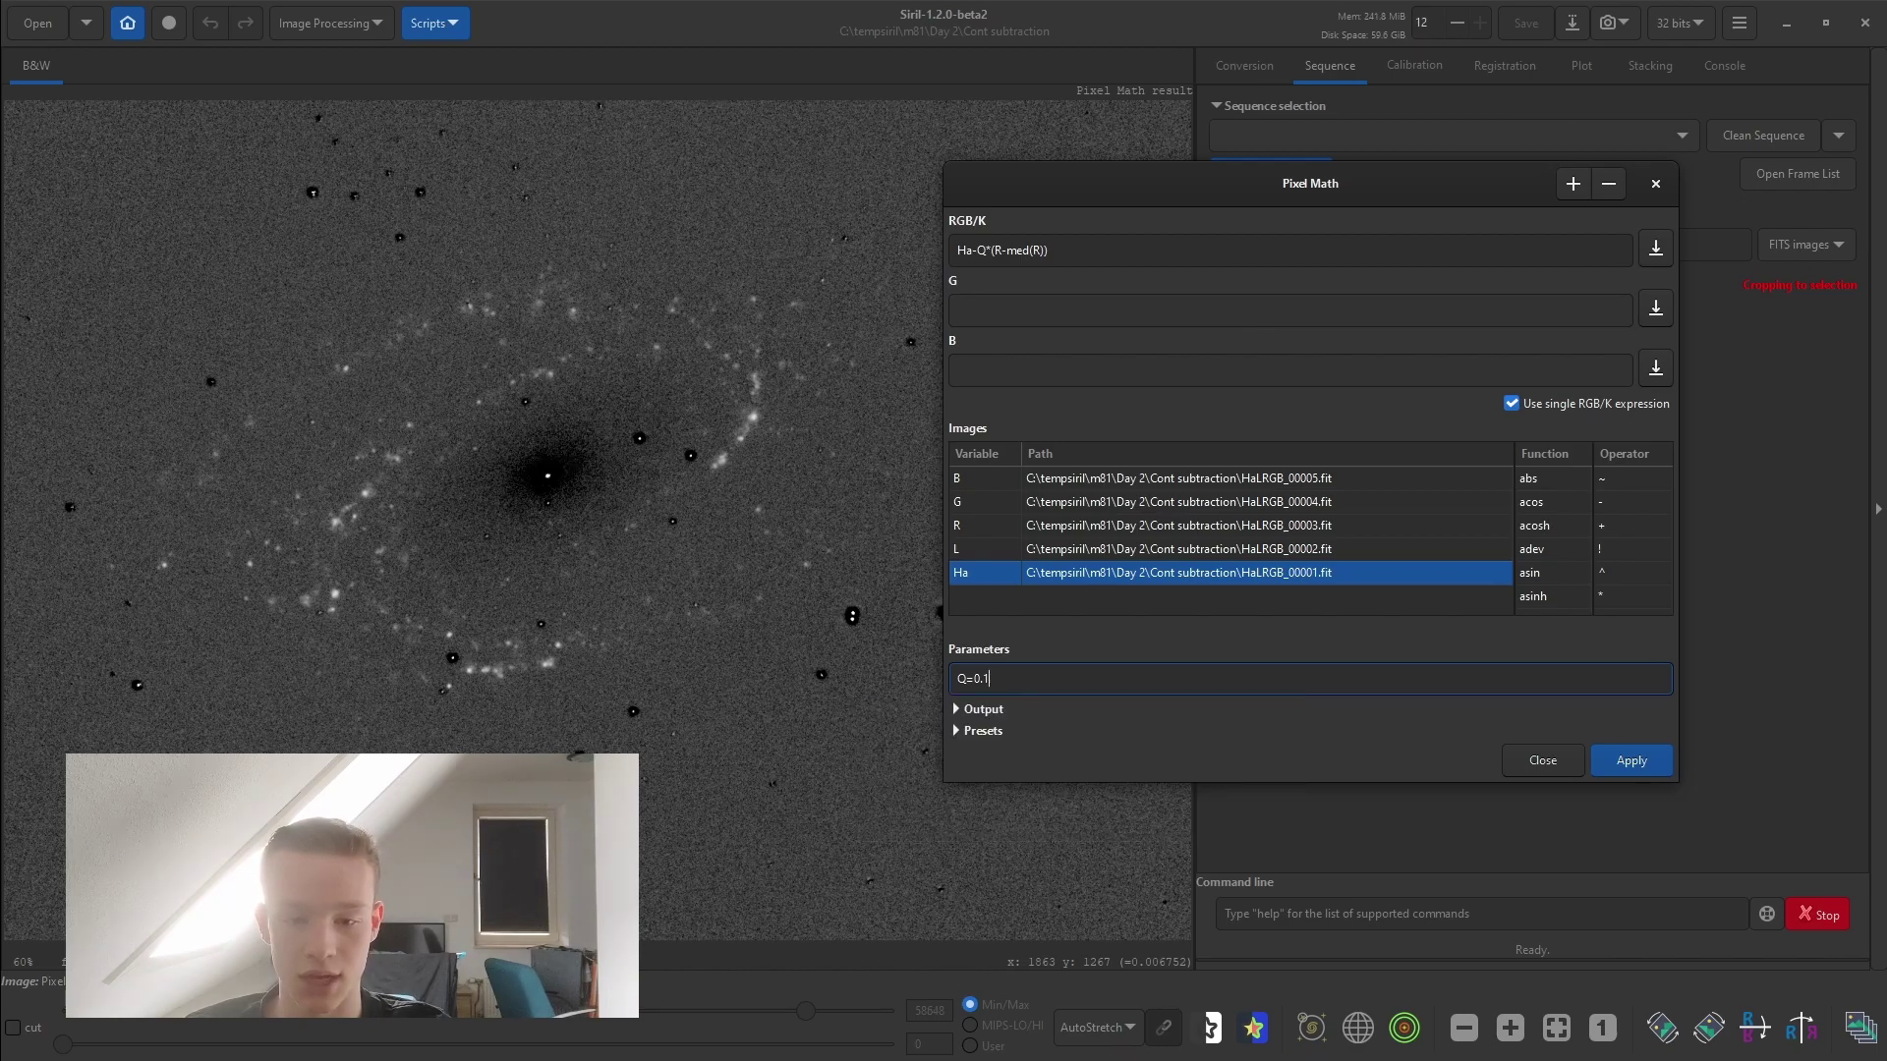
{"action": "type", "text": "1"}
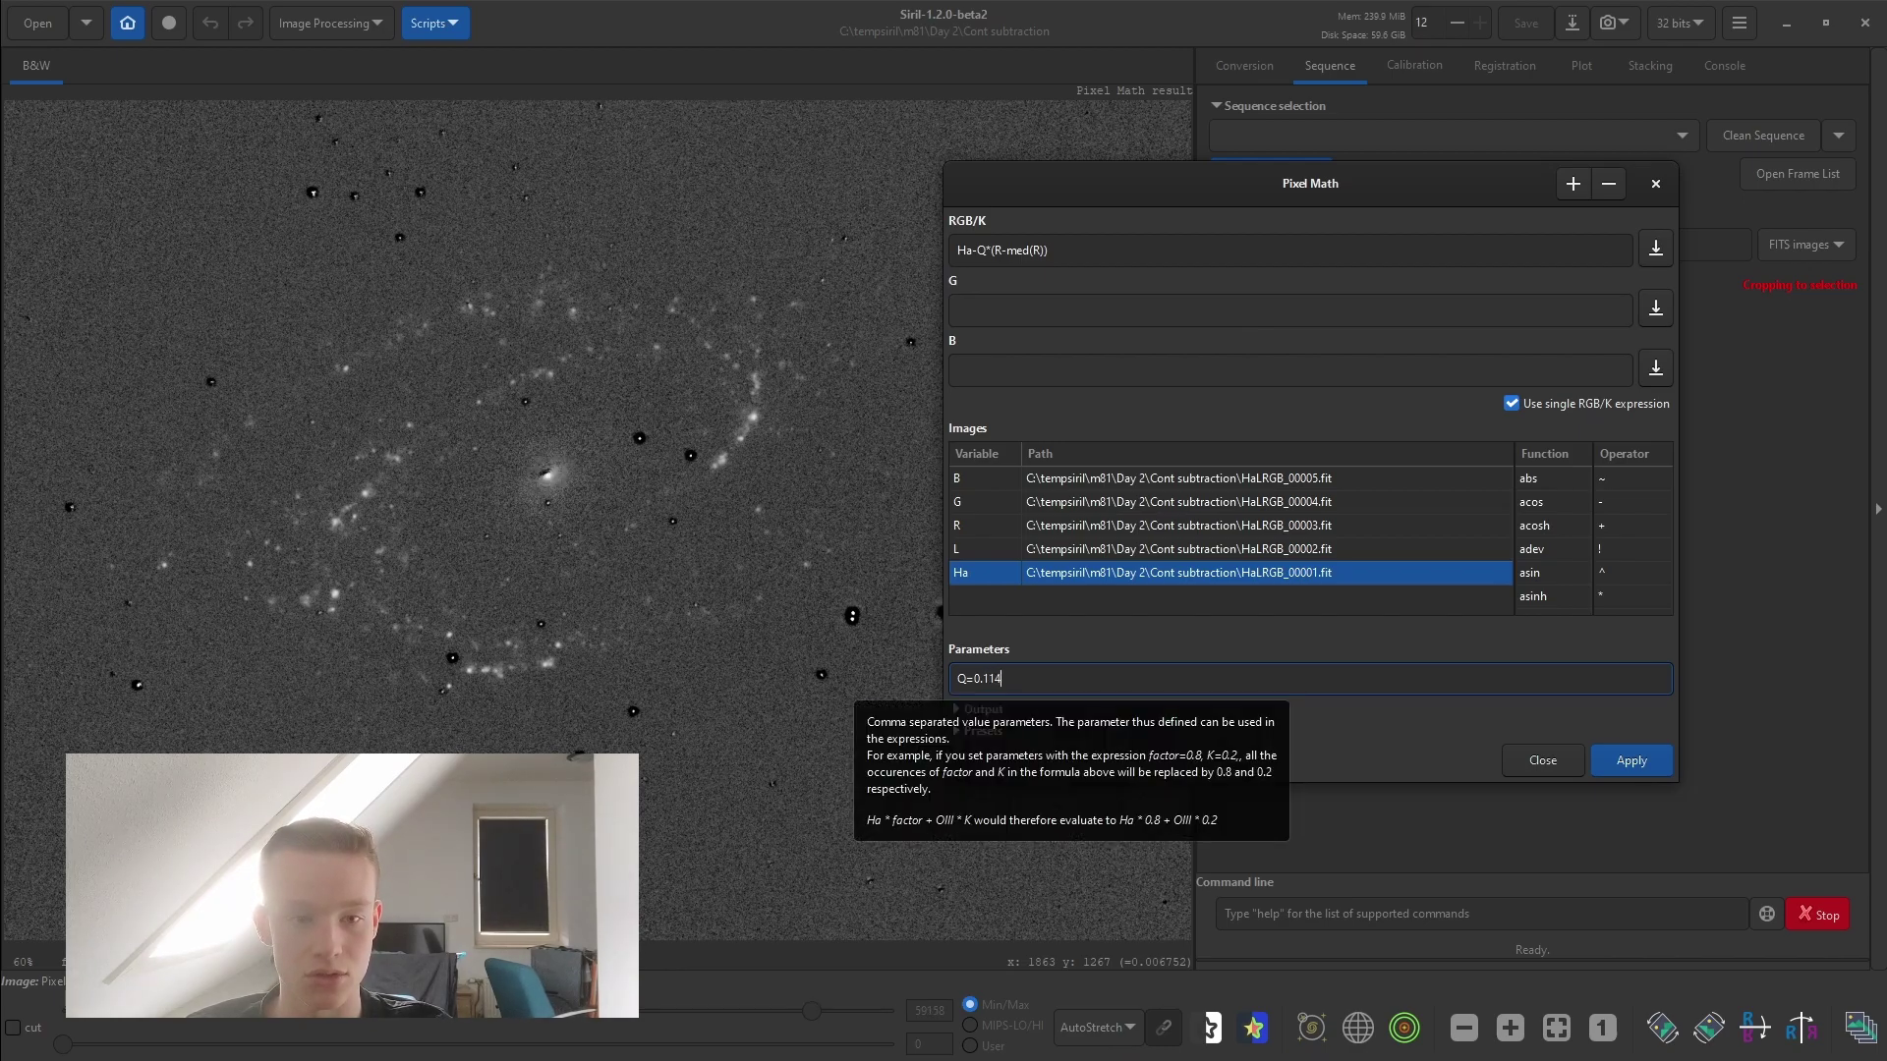
{"action": "type", "text": "6"}
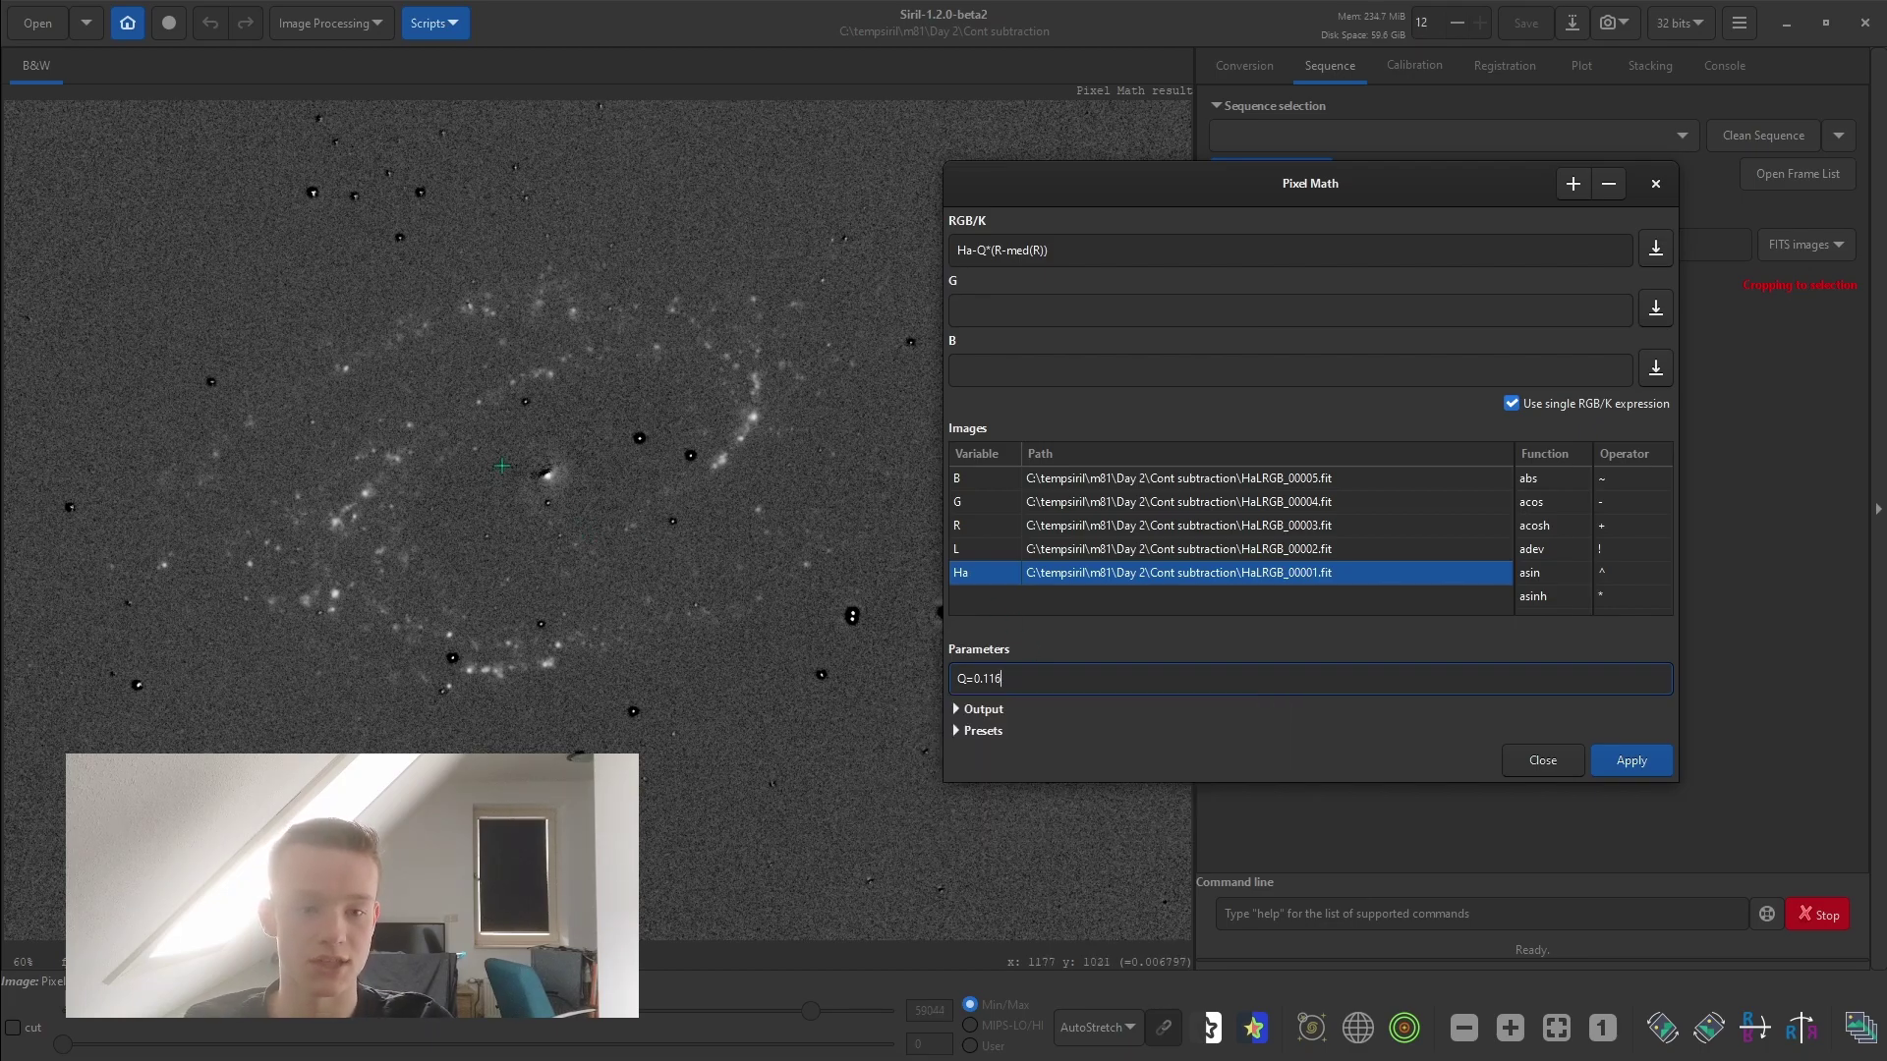
{"action": "scroll", "coordinate": [504, 464], "scroll_direction": "up", "scroll_amount": 3}
{"action": "scroll", "coordinate": [678, 472], "scroll_direction": "down", "scroll_amount": 3}
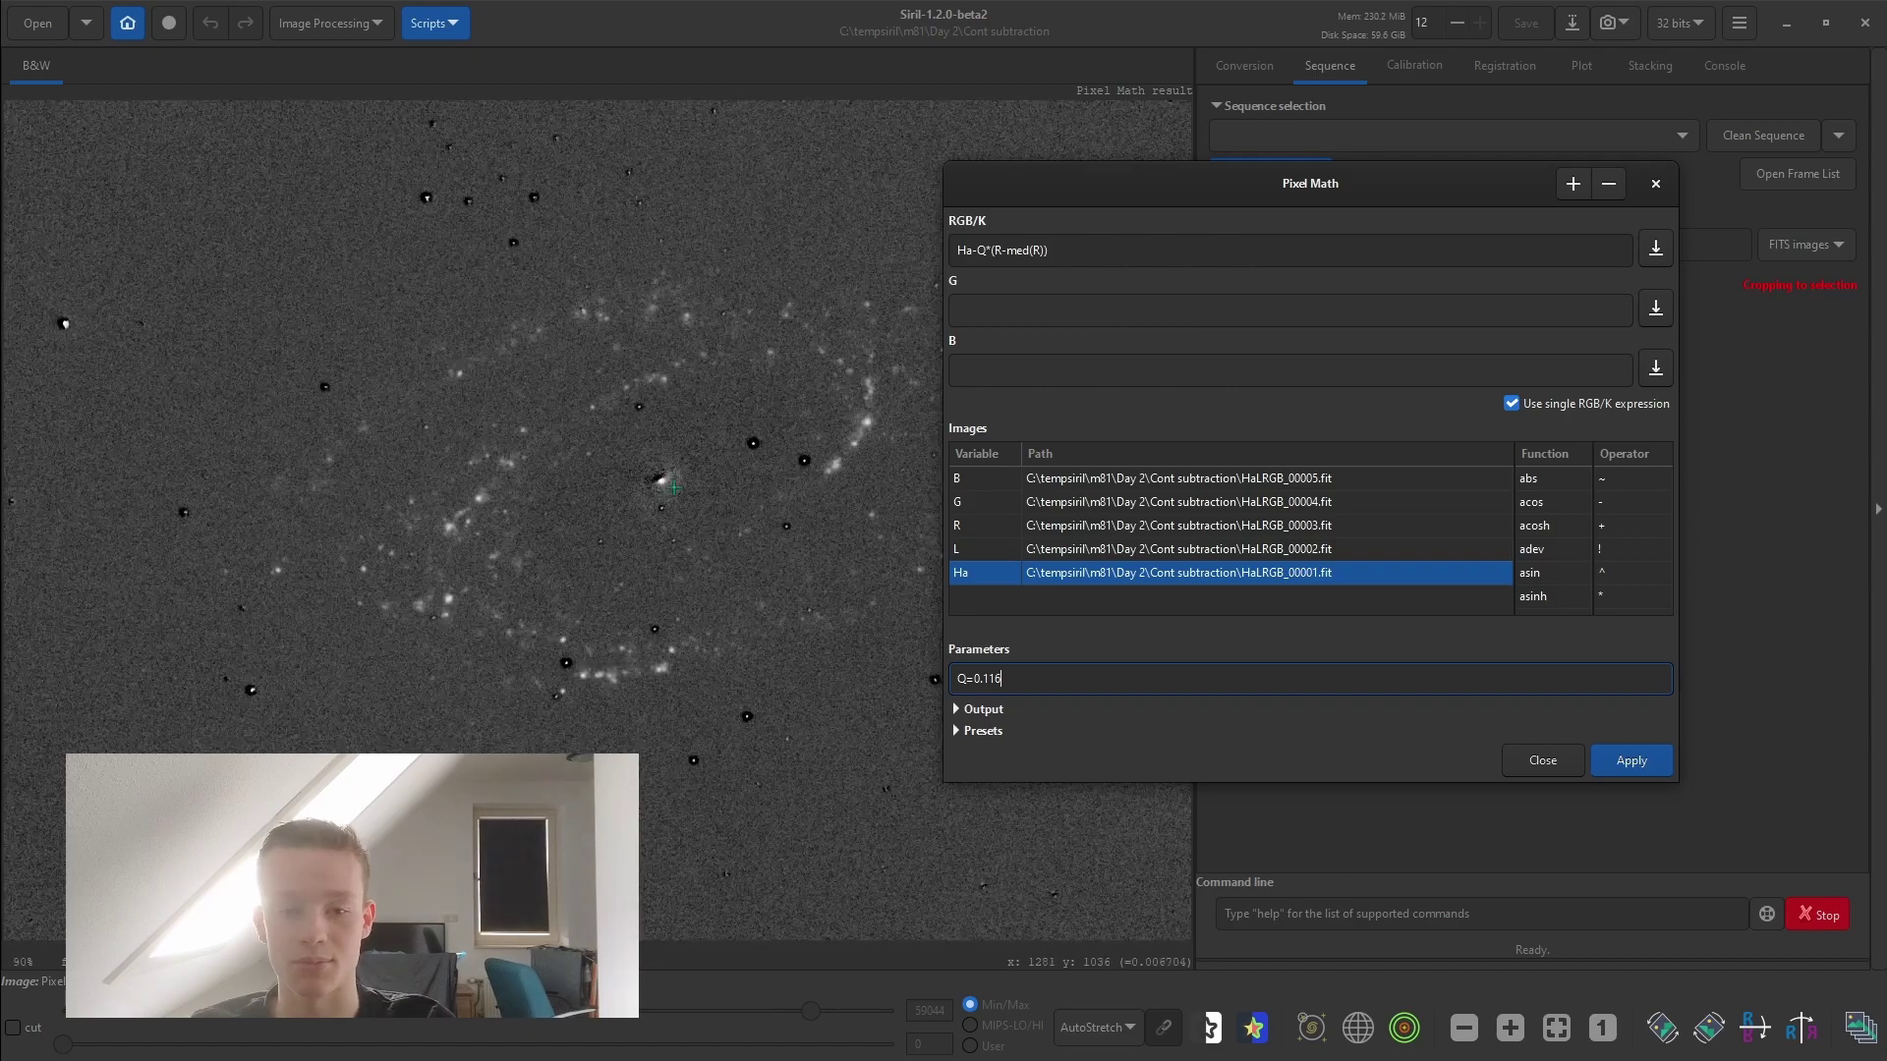
{"action": "scroll", "coordinate": [579, 423], "scroll_direction": "down", "scroll_amount": 1}
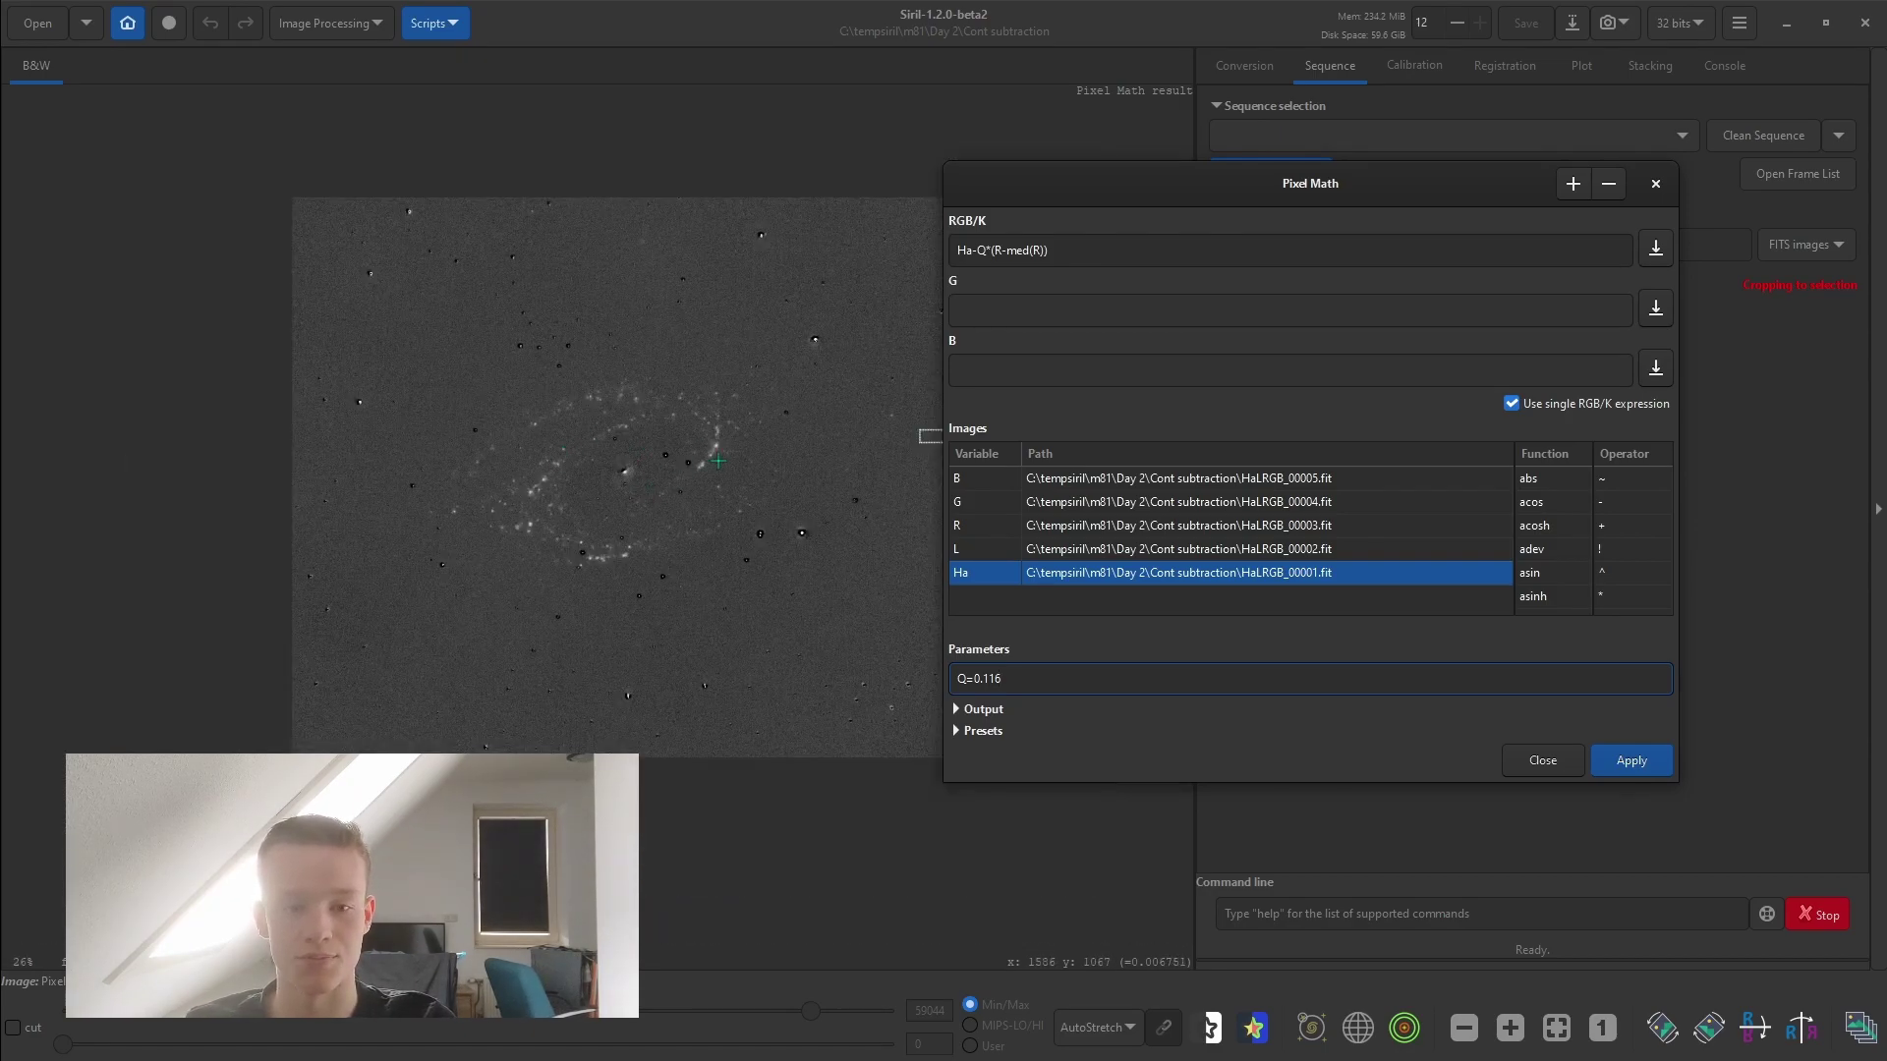
{"action": "scroll", "coordinate": [590, 481], "scroll_direction": "up", "scroll_amount": 3}
{"action": "scroll", "coordinate": [590, 480], "scroll_direction": "down", "scroll_amount": 3}
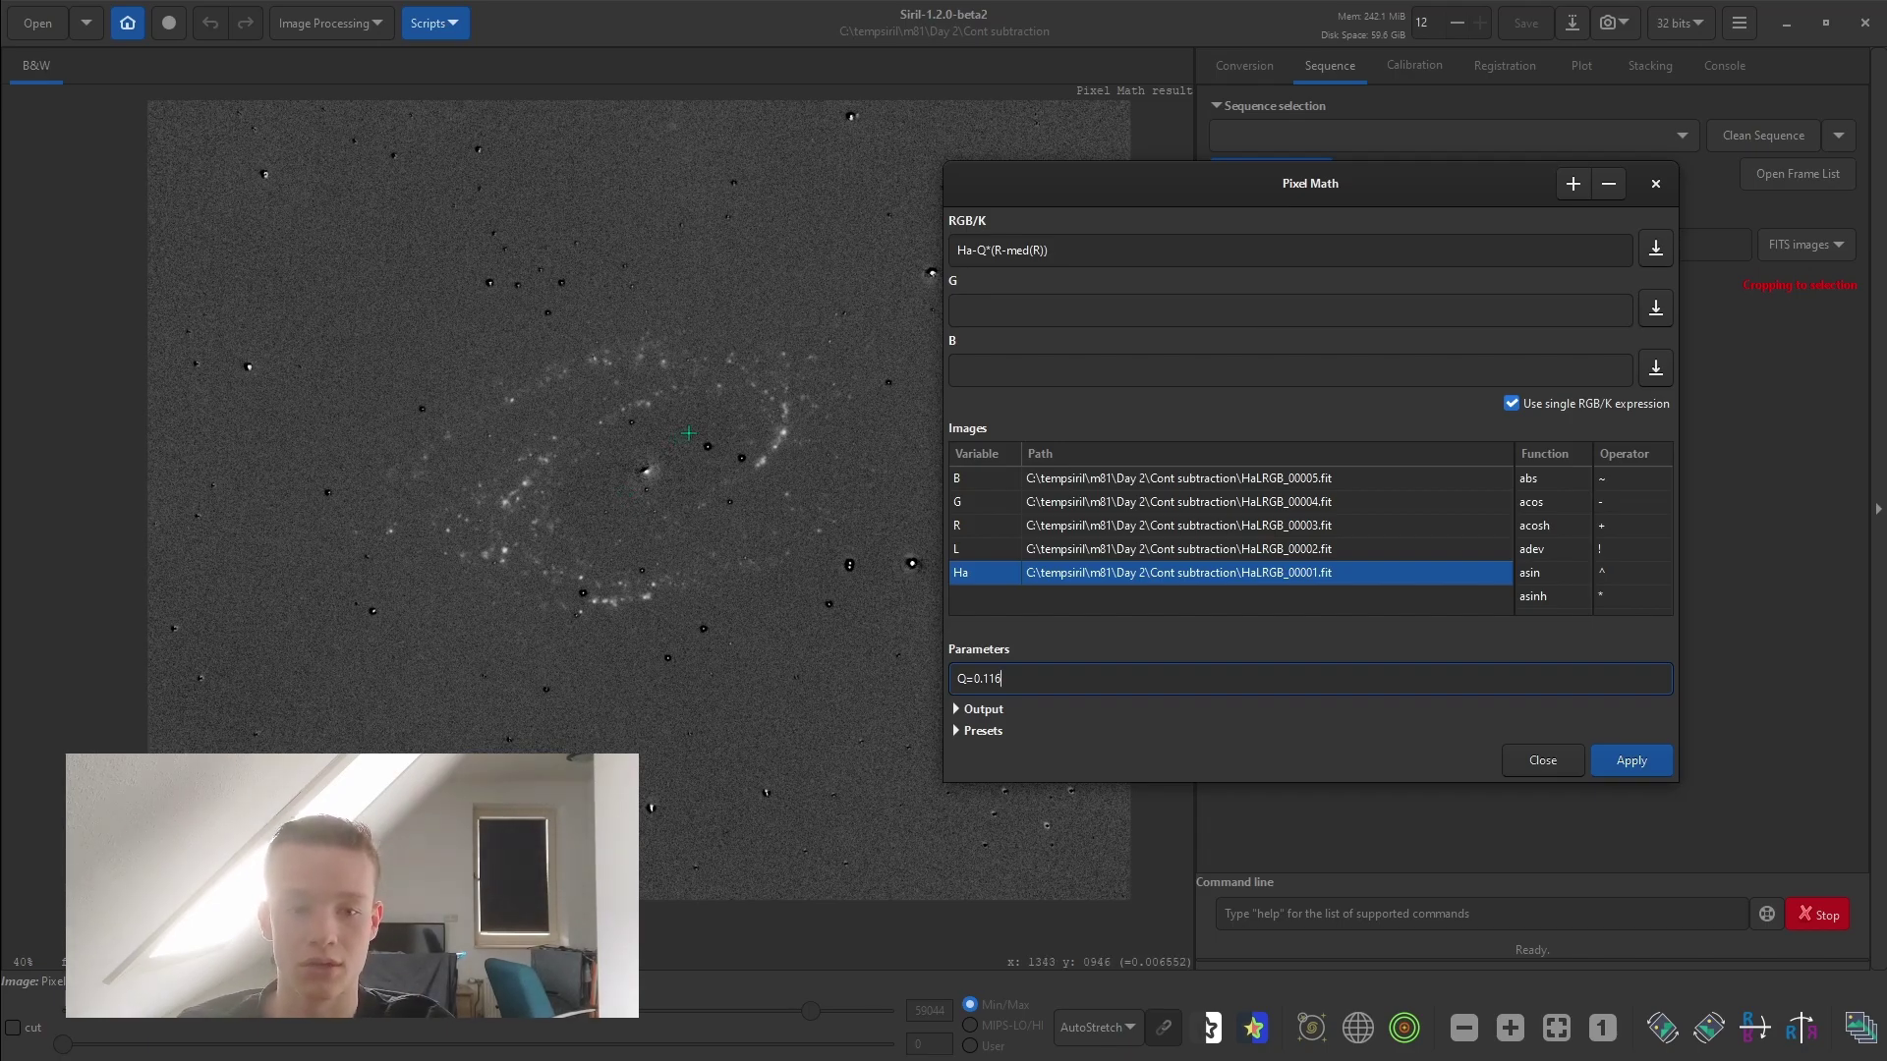
{"action": "scroll", "coordinate": [622, 494], "scroll_direction": "up", "scroll_amount": 3}
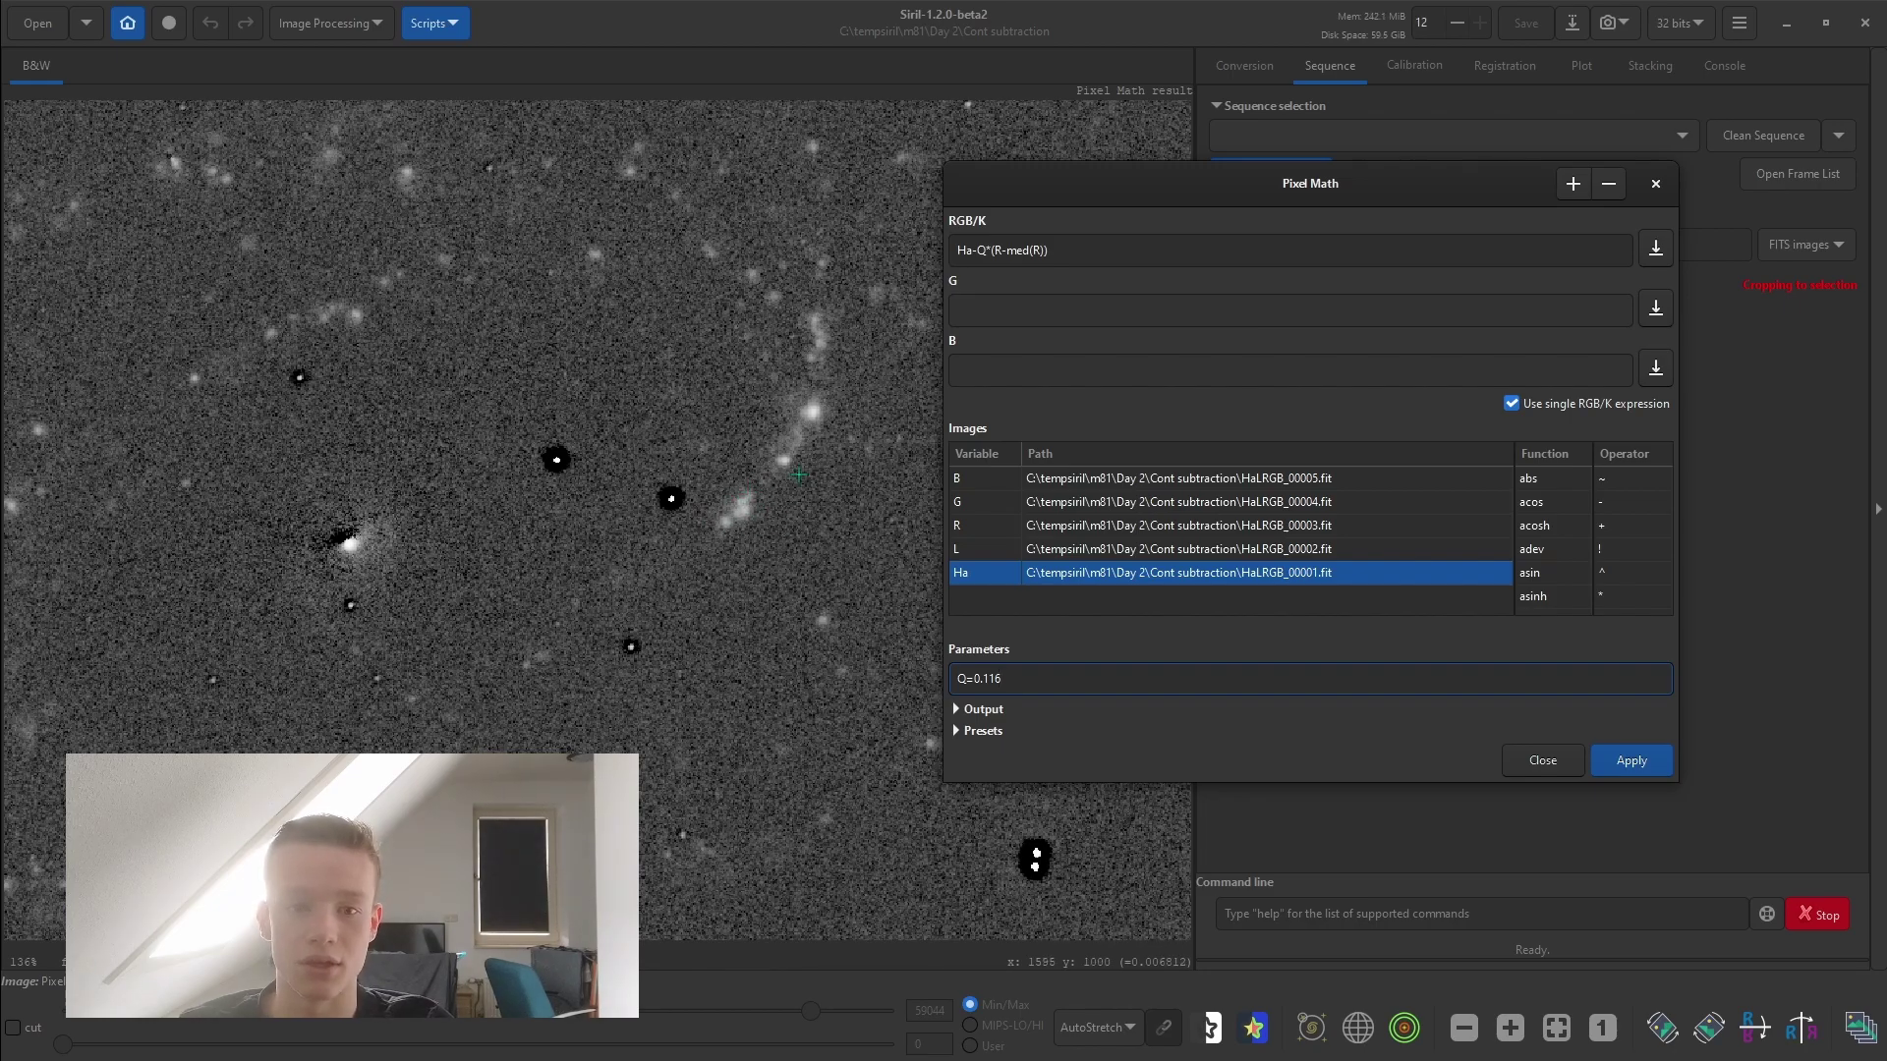
{"action": "scroll", "coordinate": [796, 466], "scroll_direction": "down", "scroll_amount": 2}
{"action": "scroll", "coordinate": [732, 491], "scroll_direction": "up", "scroll_amount": 2}
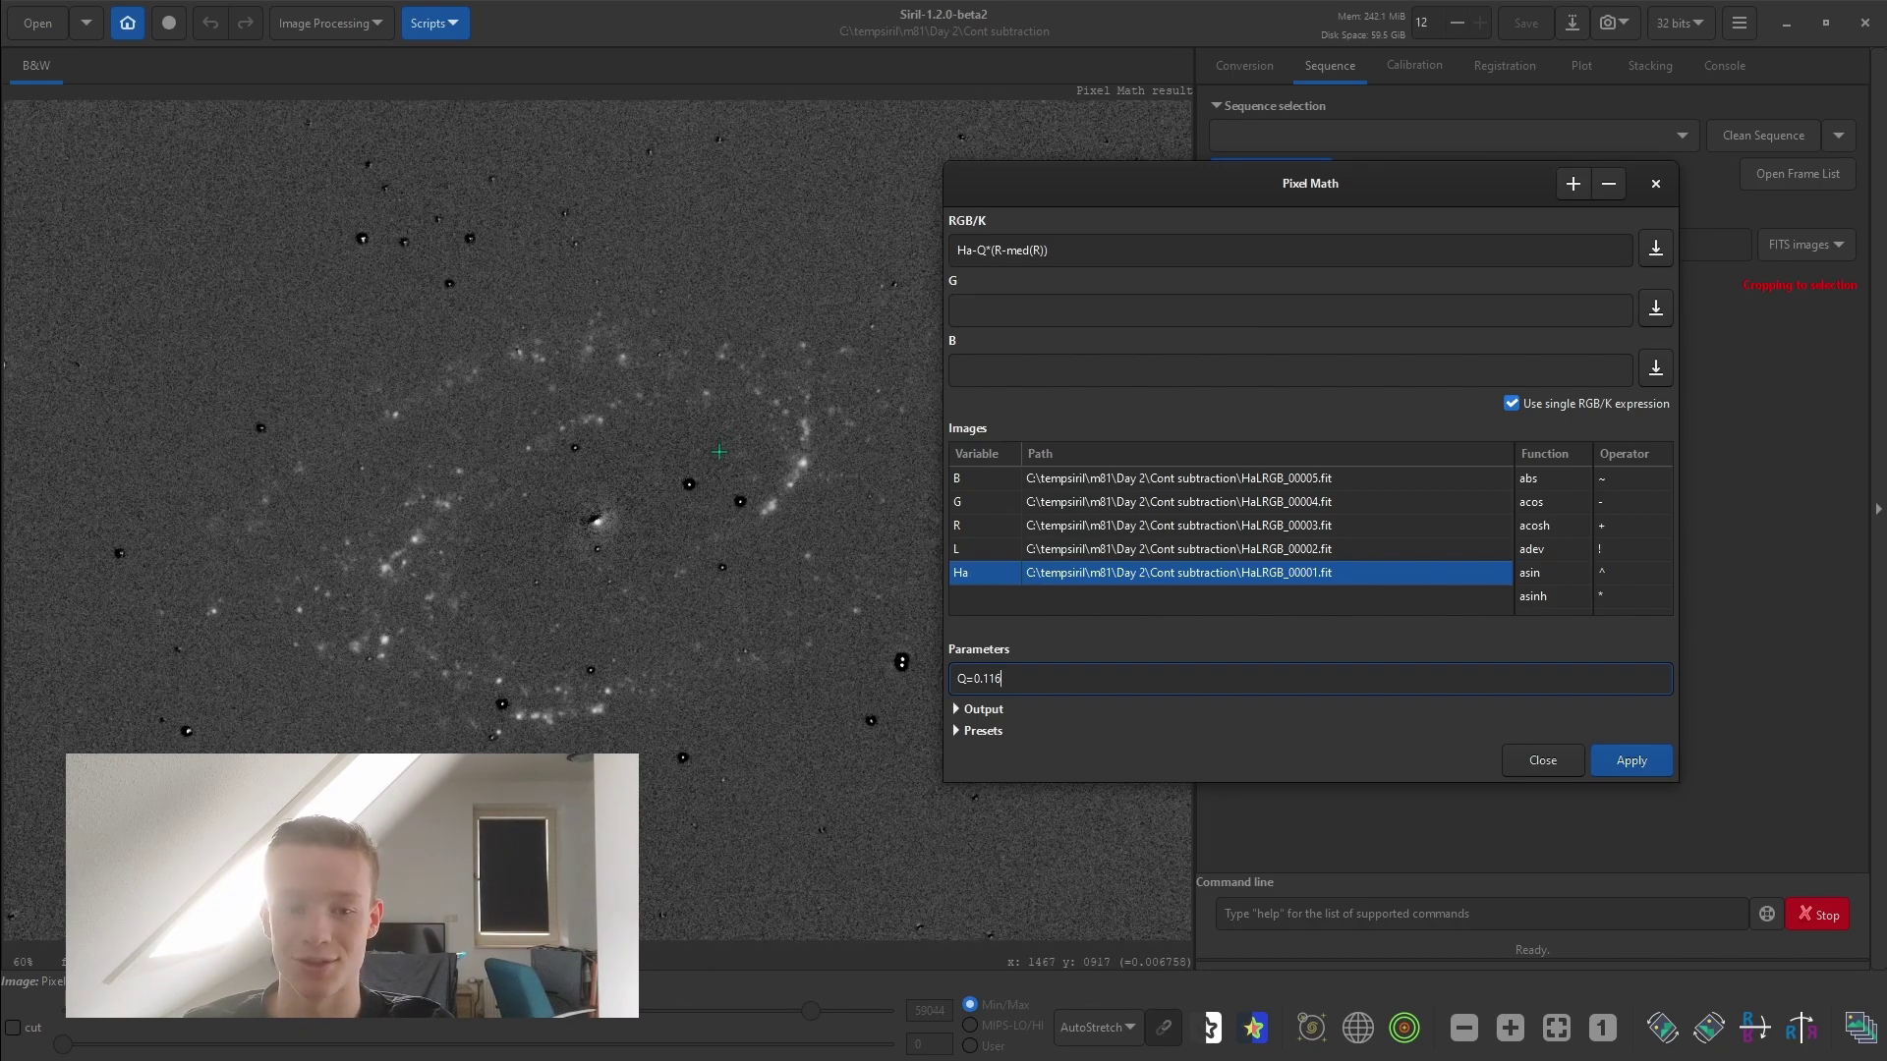
Close Pixel Math and save the result as HaC.fit in 32-bit floating point
{"action": "left_click", "coordinate": [1521, 764]}
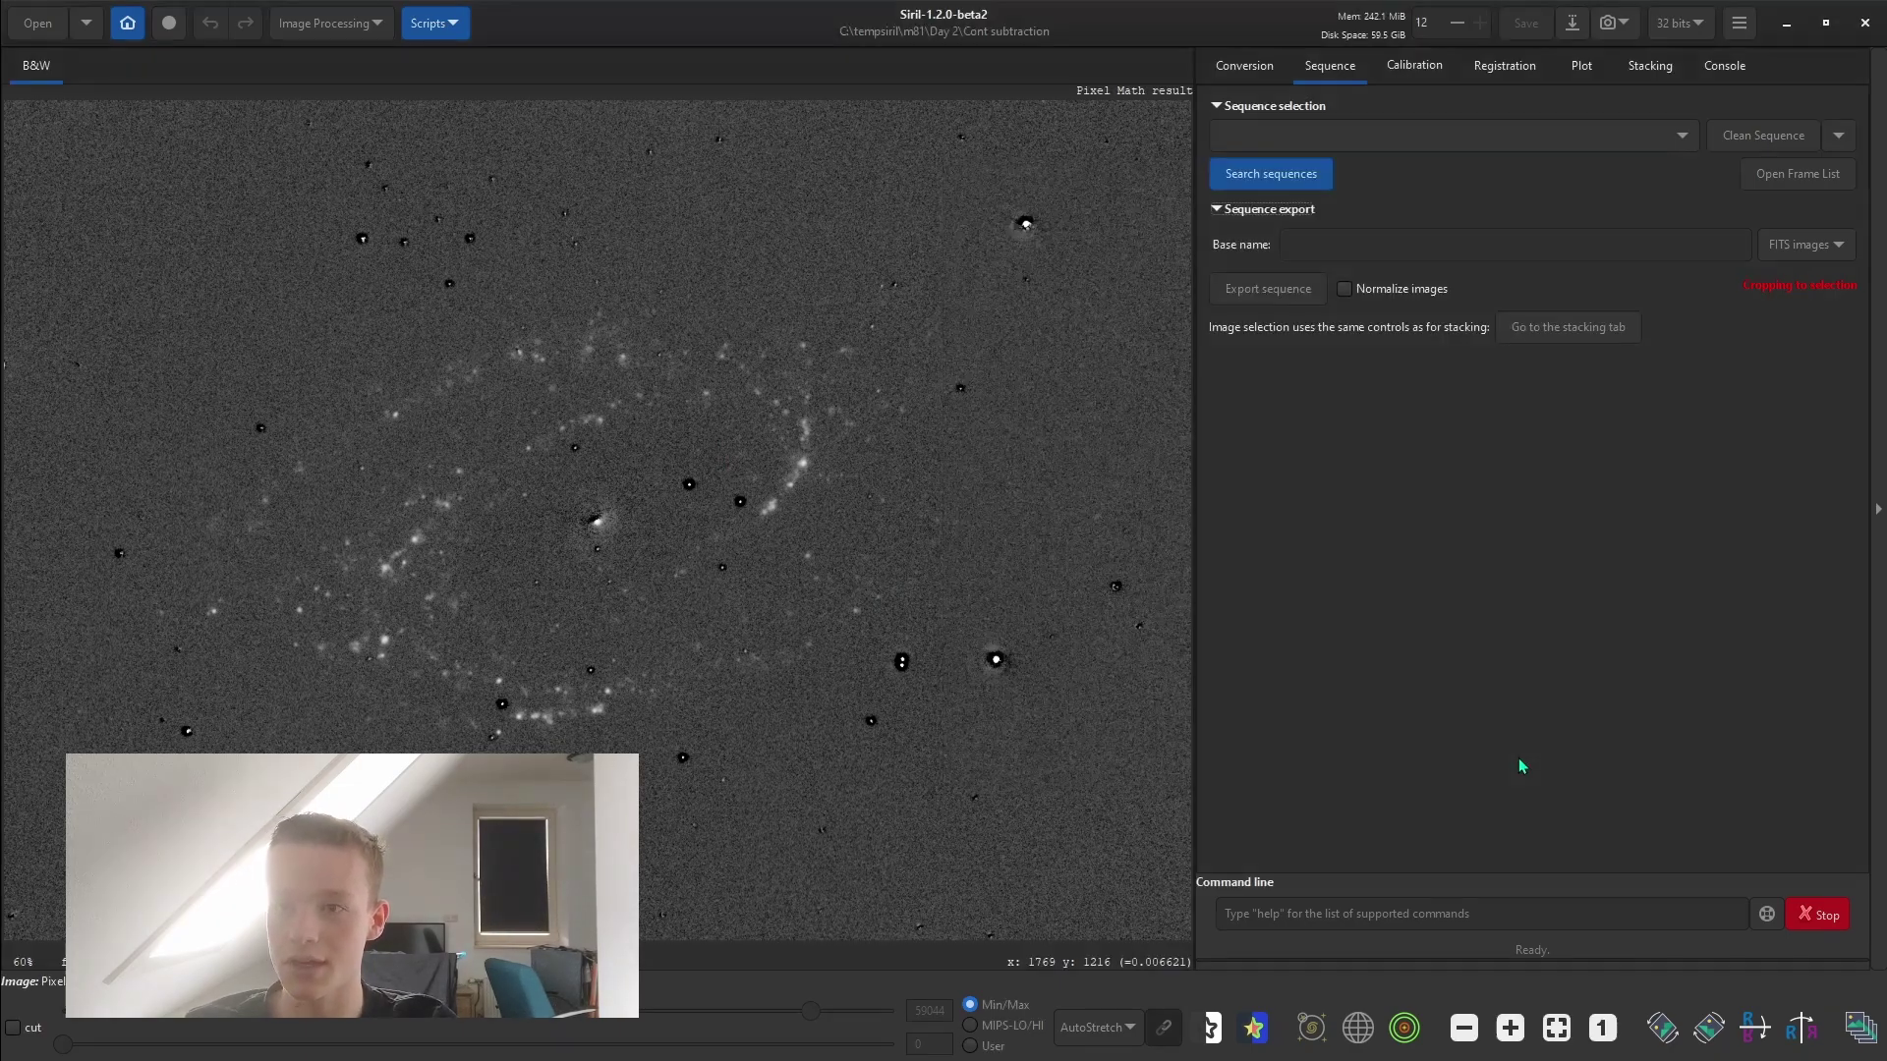
{"action": "left_click", "coordinate": [1572, 24]}
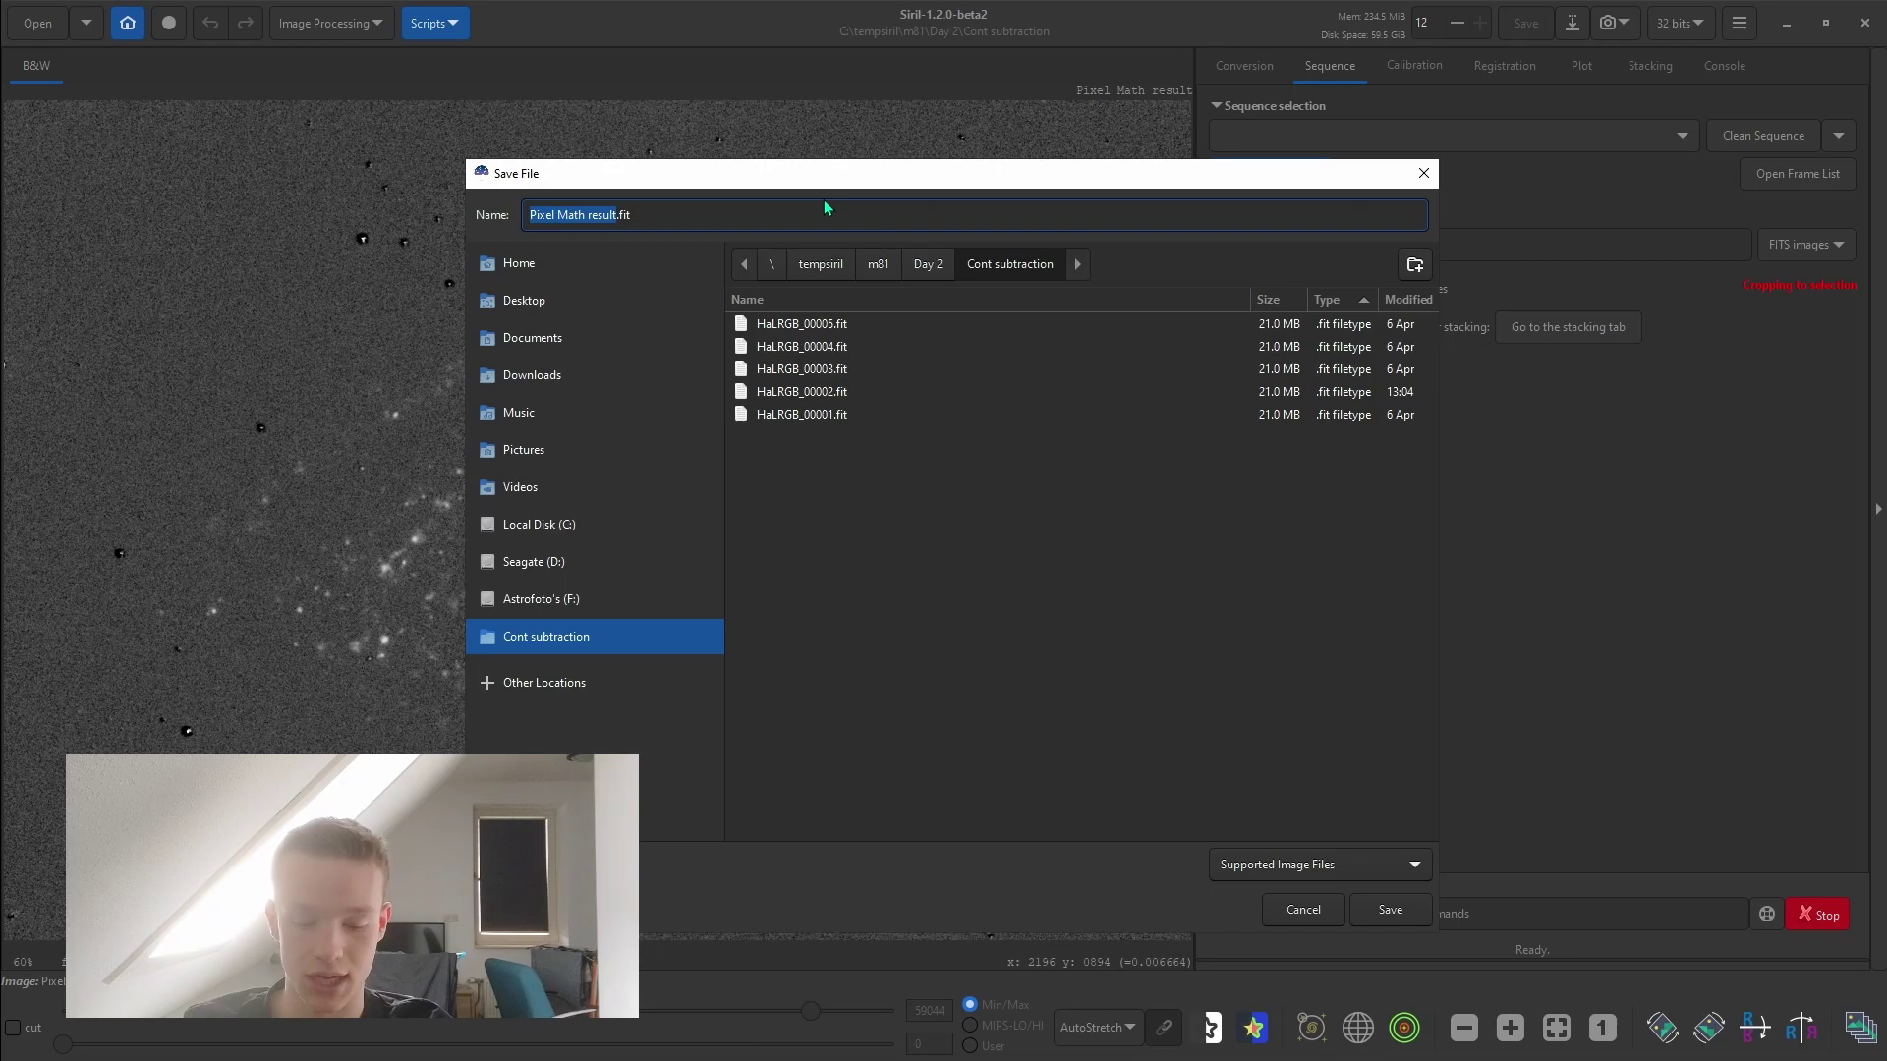
{"action": "type", "text": "HaC"}
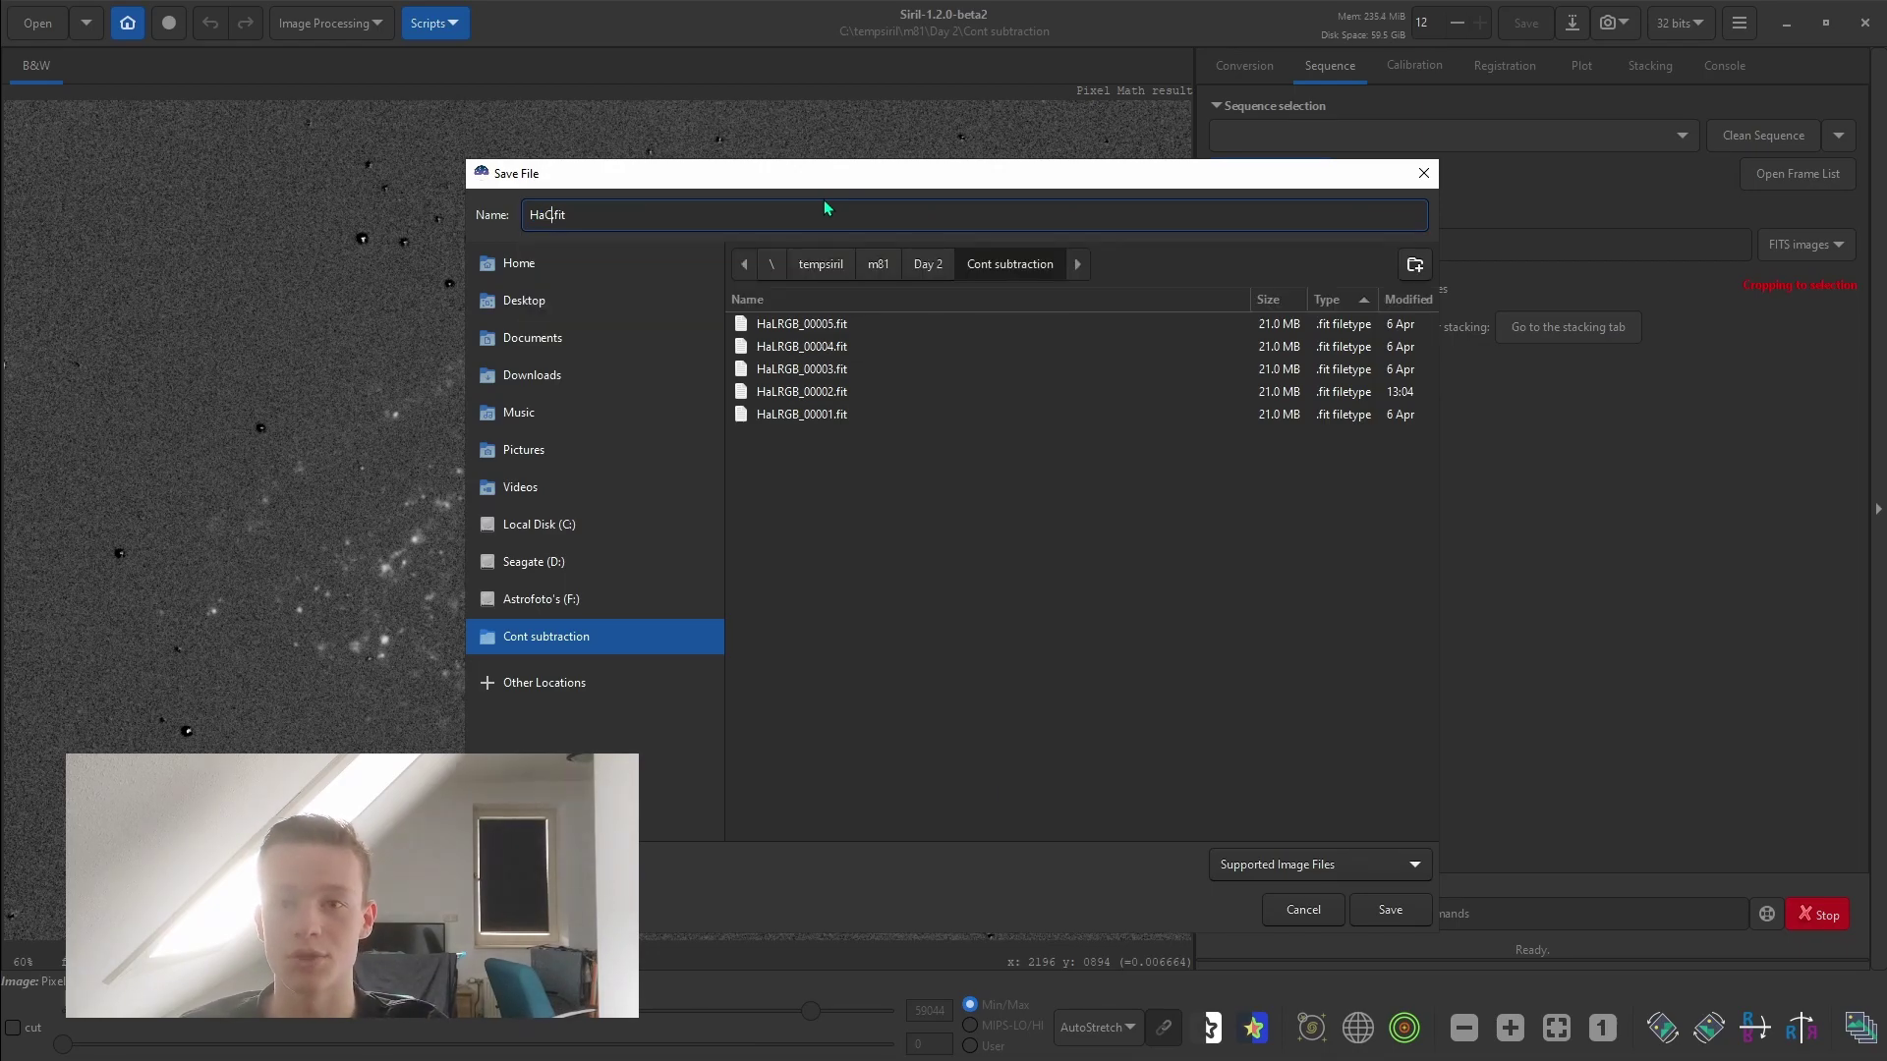
{"action": "key", "text": "Return"}
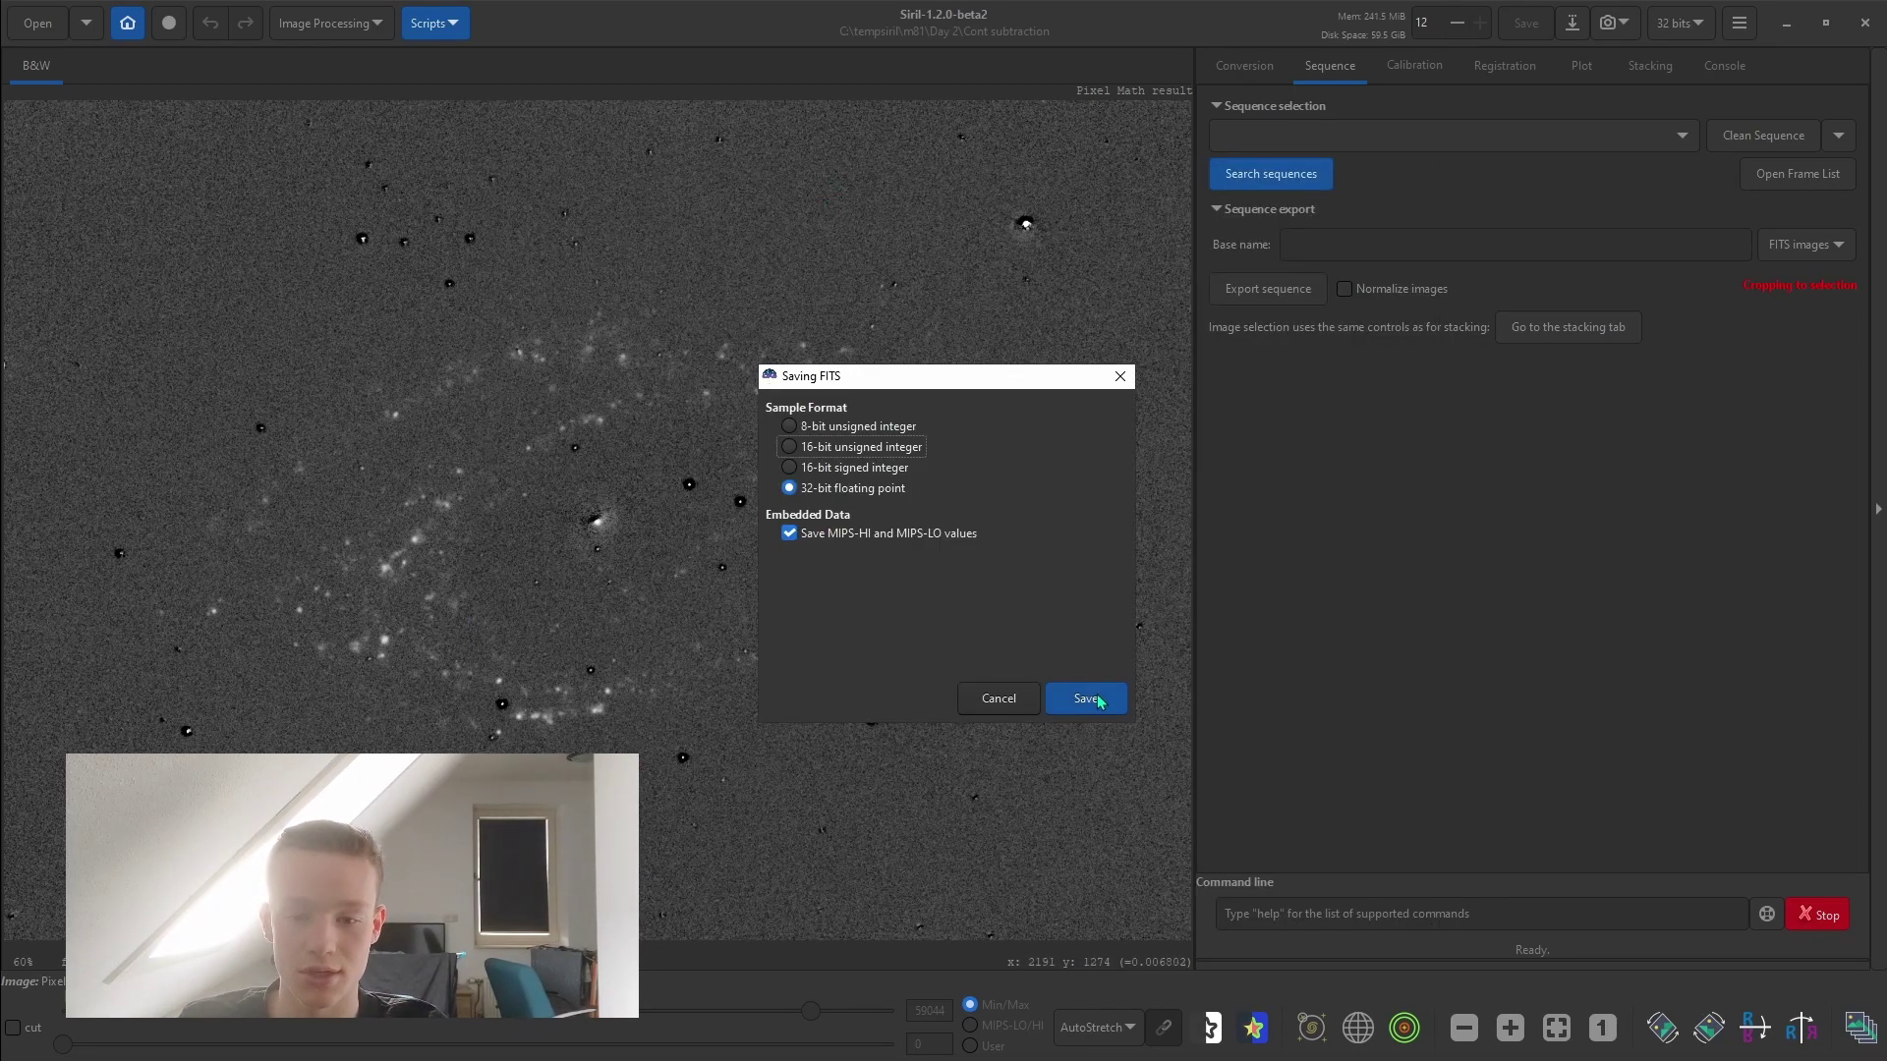
{"action": "left_click", "coordinate": [1093, 698]}
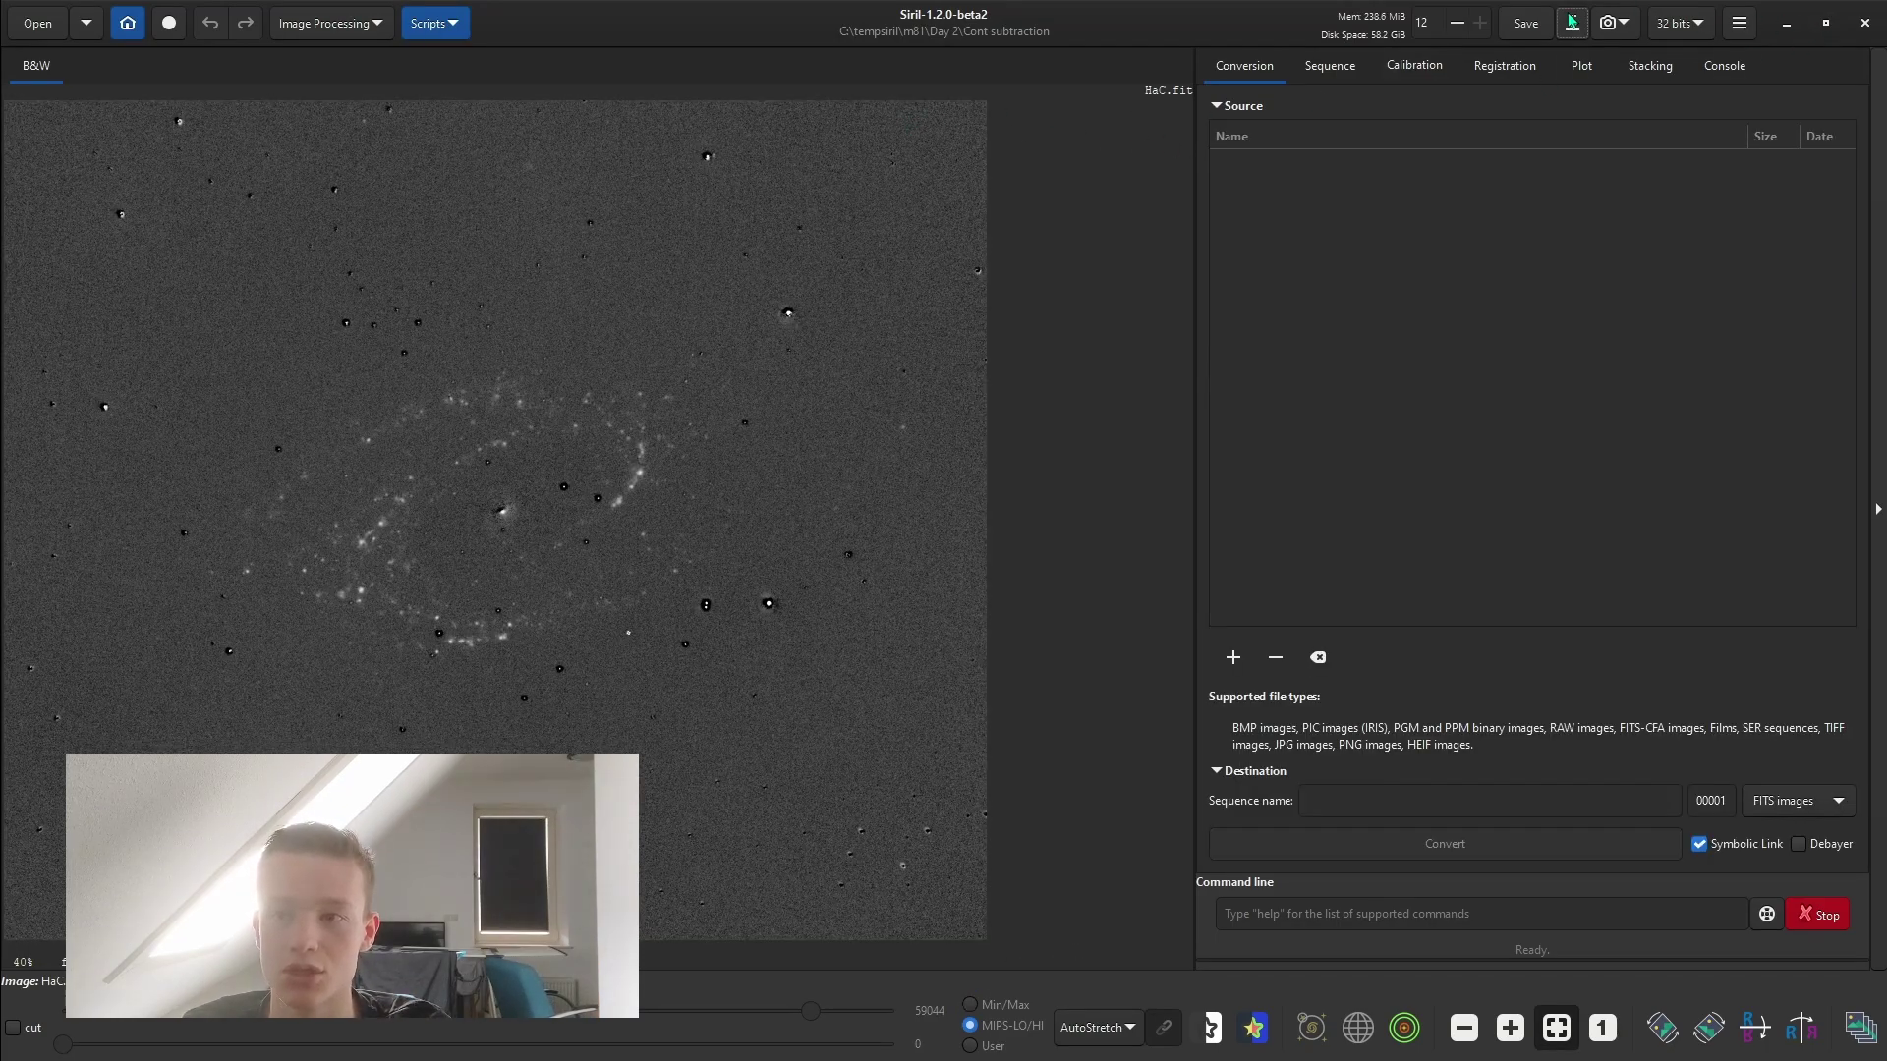
Reopen Pixel Math, add HaC.fit as an input and rename its variable HaC
{"action": "left_click", "coordinate": [356, 24]}
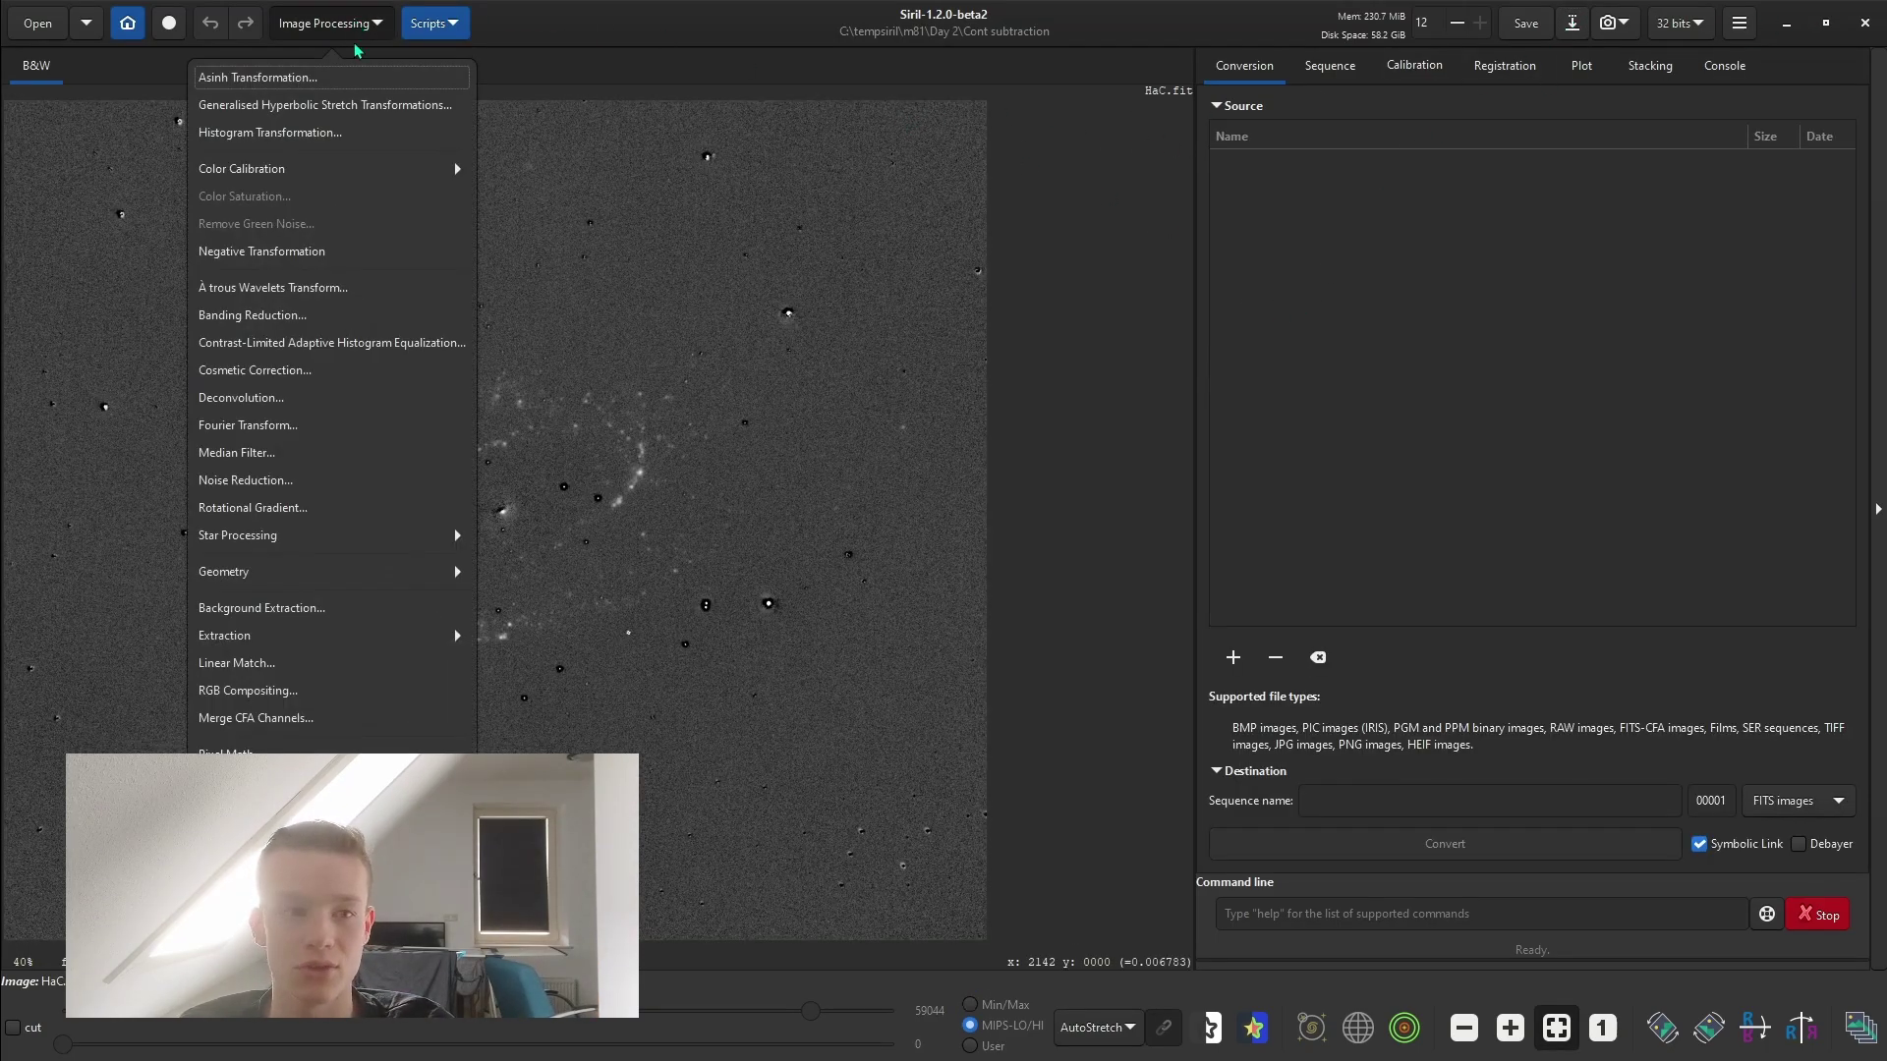
{"action": "left_click", "coordinate": [236, 733]}
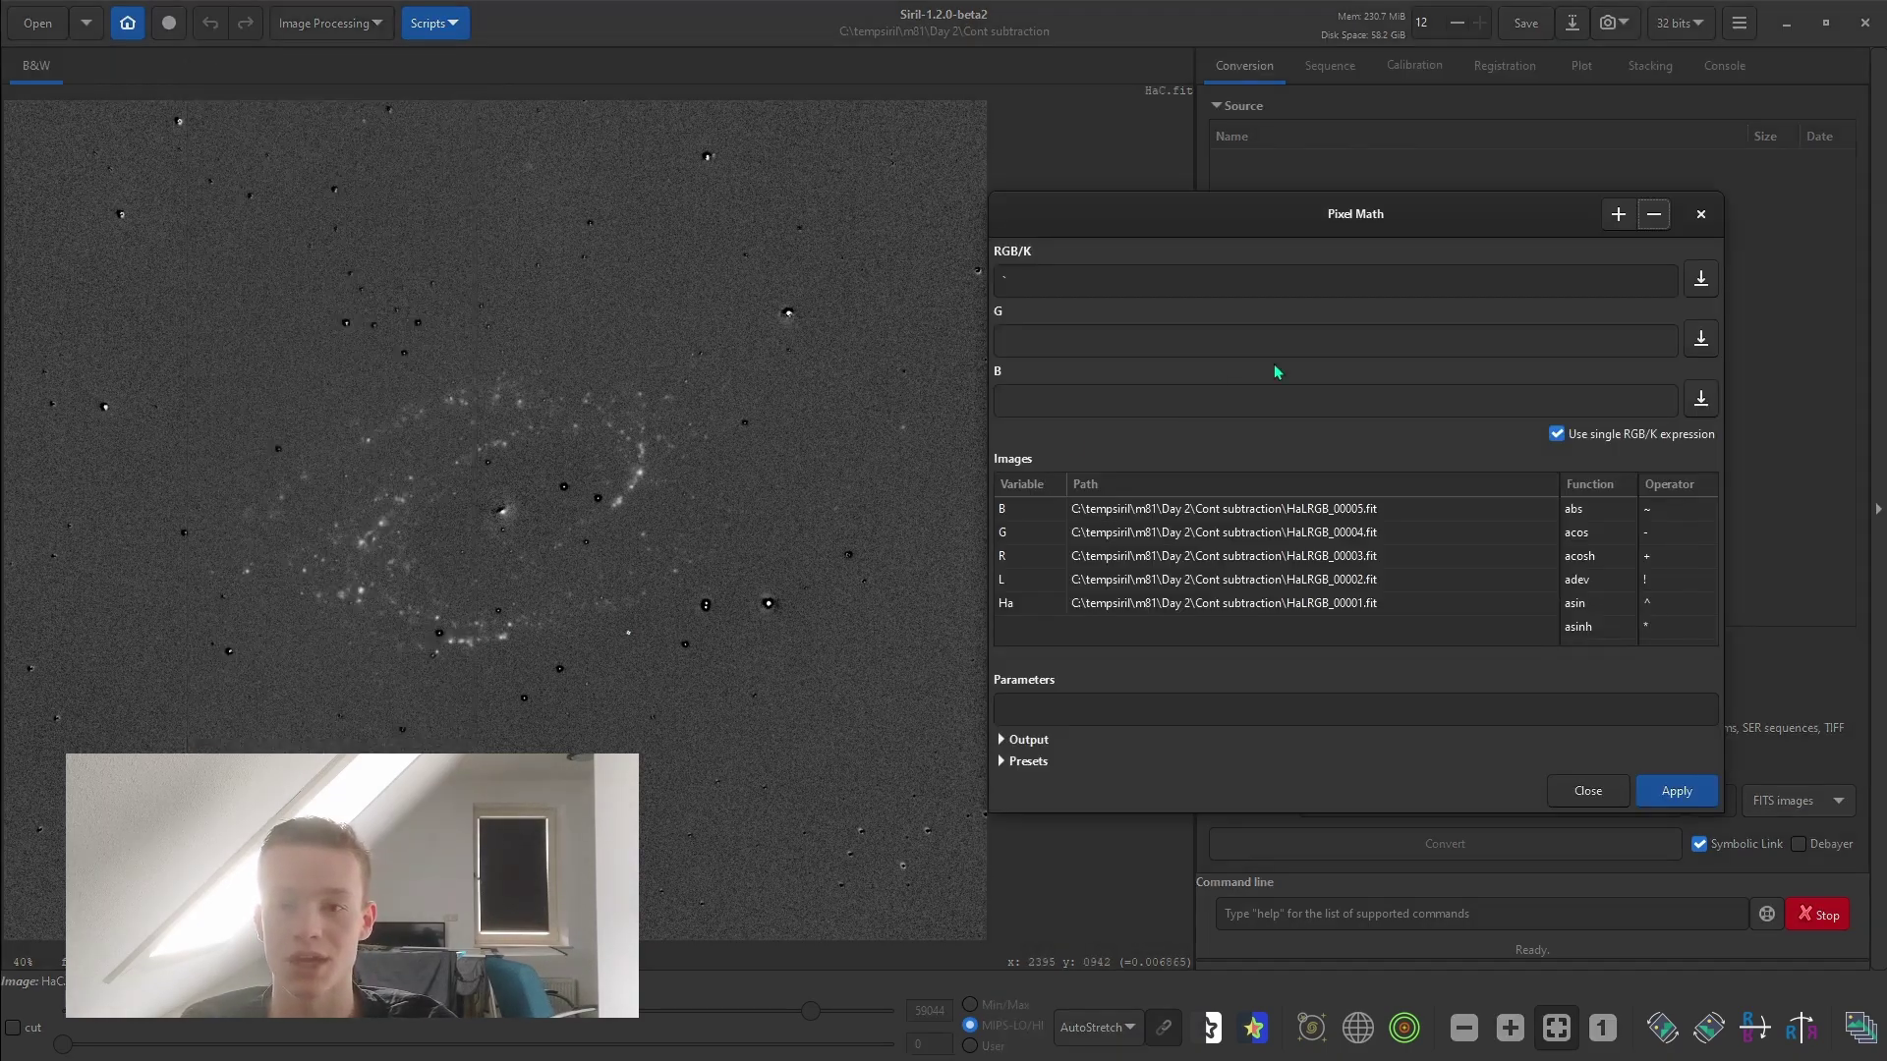
{"action": "left_click", "coordinate": [1612, 215]}
{"action": "double_click", "coordinate": [1213, 363]}
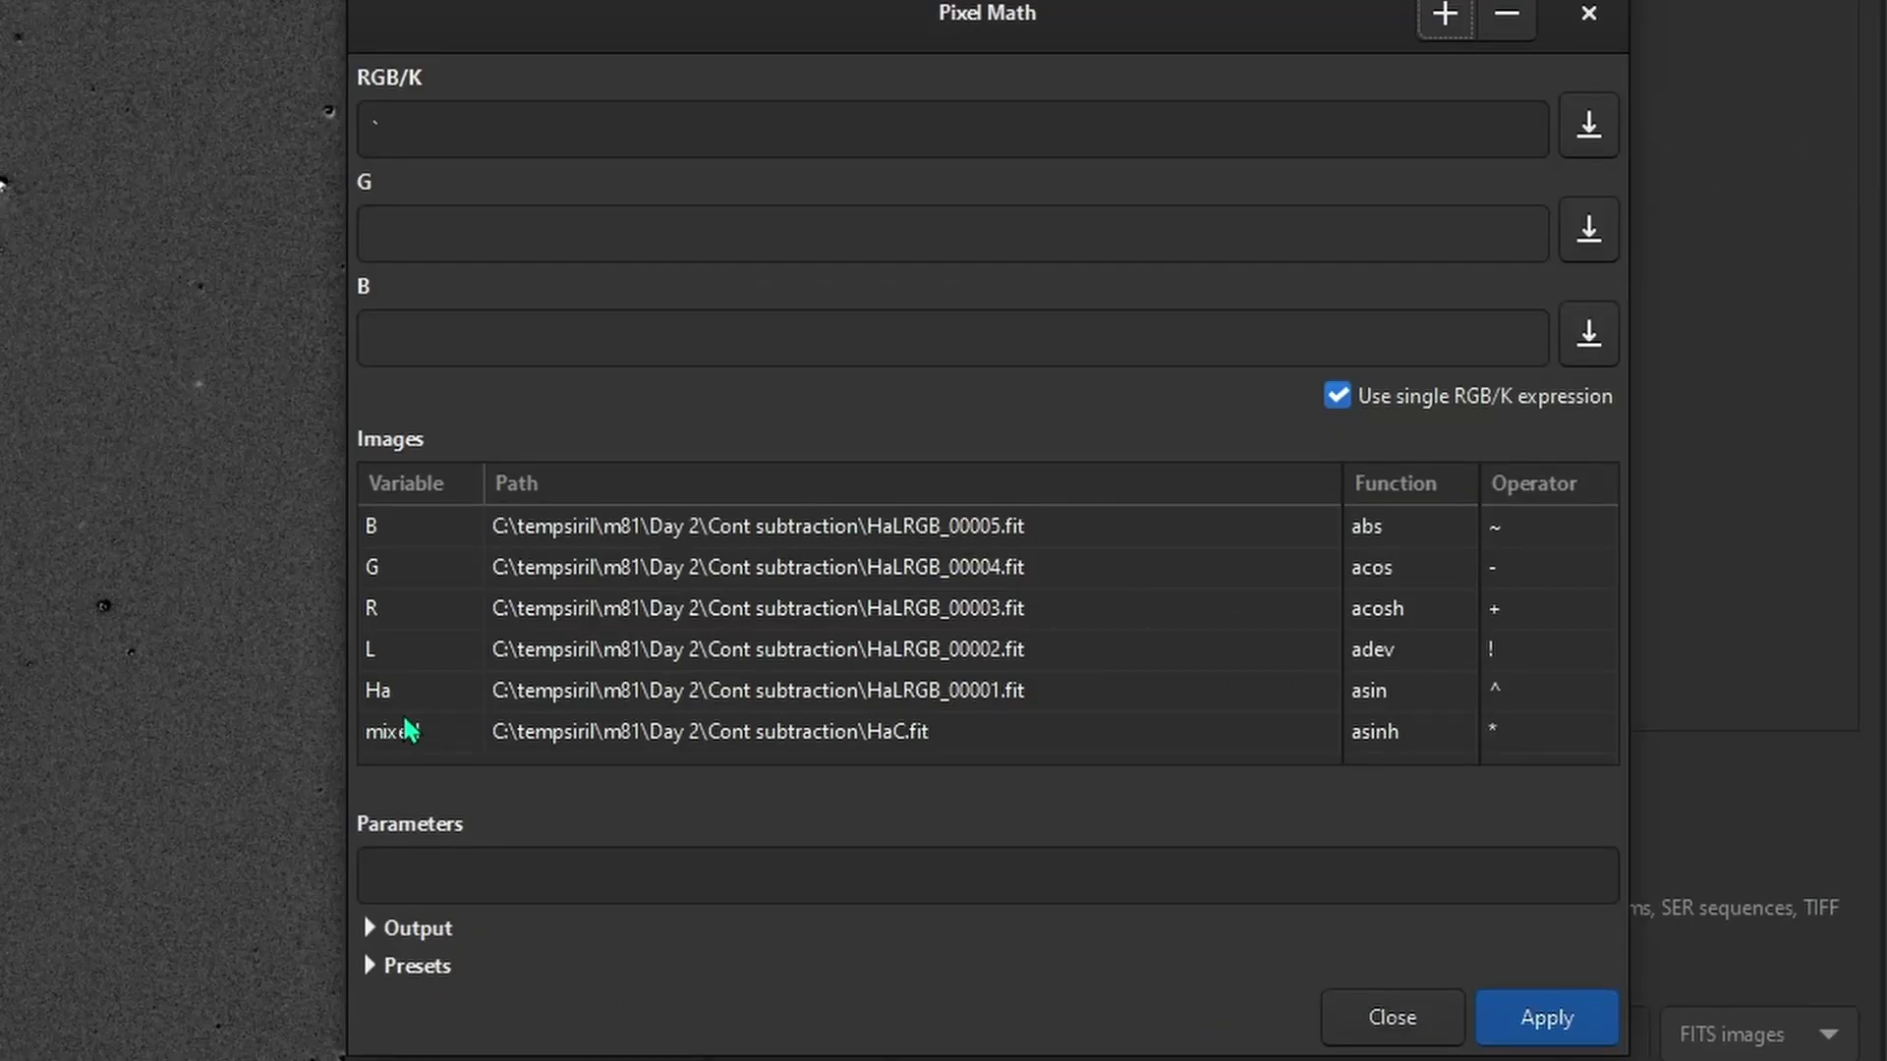
{"action": "double_click", "coordinate": [408, 730]}
{"action": "type", "text": "HaC"}
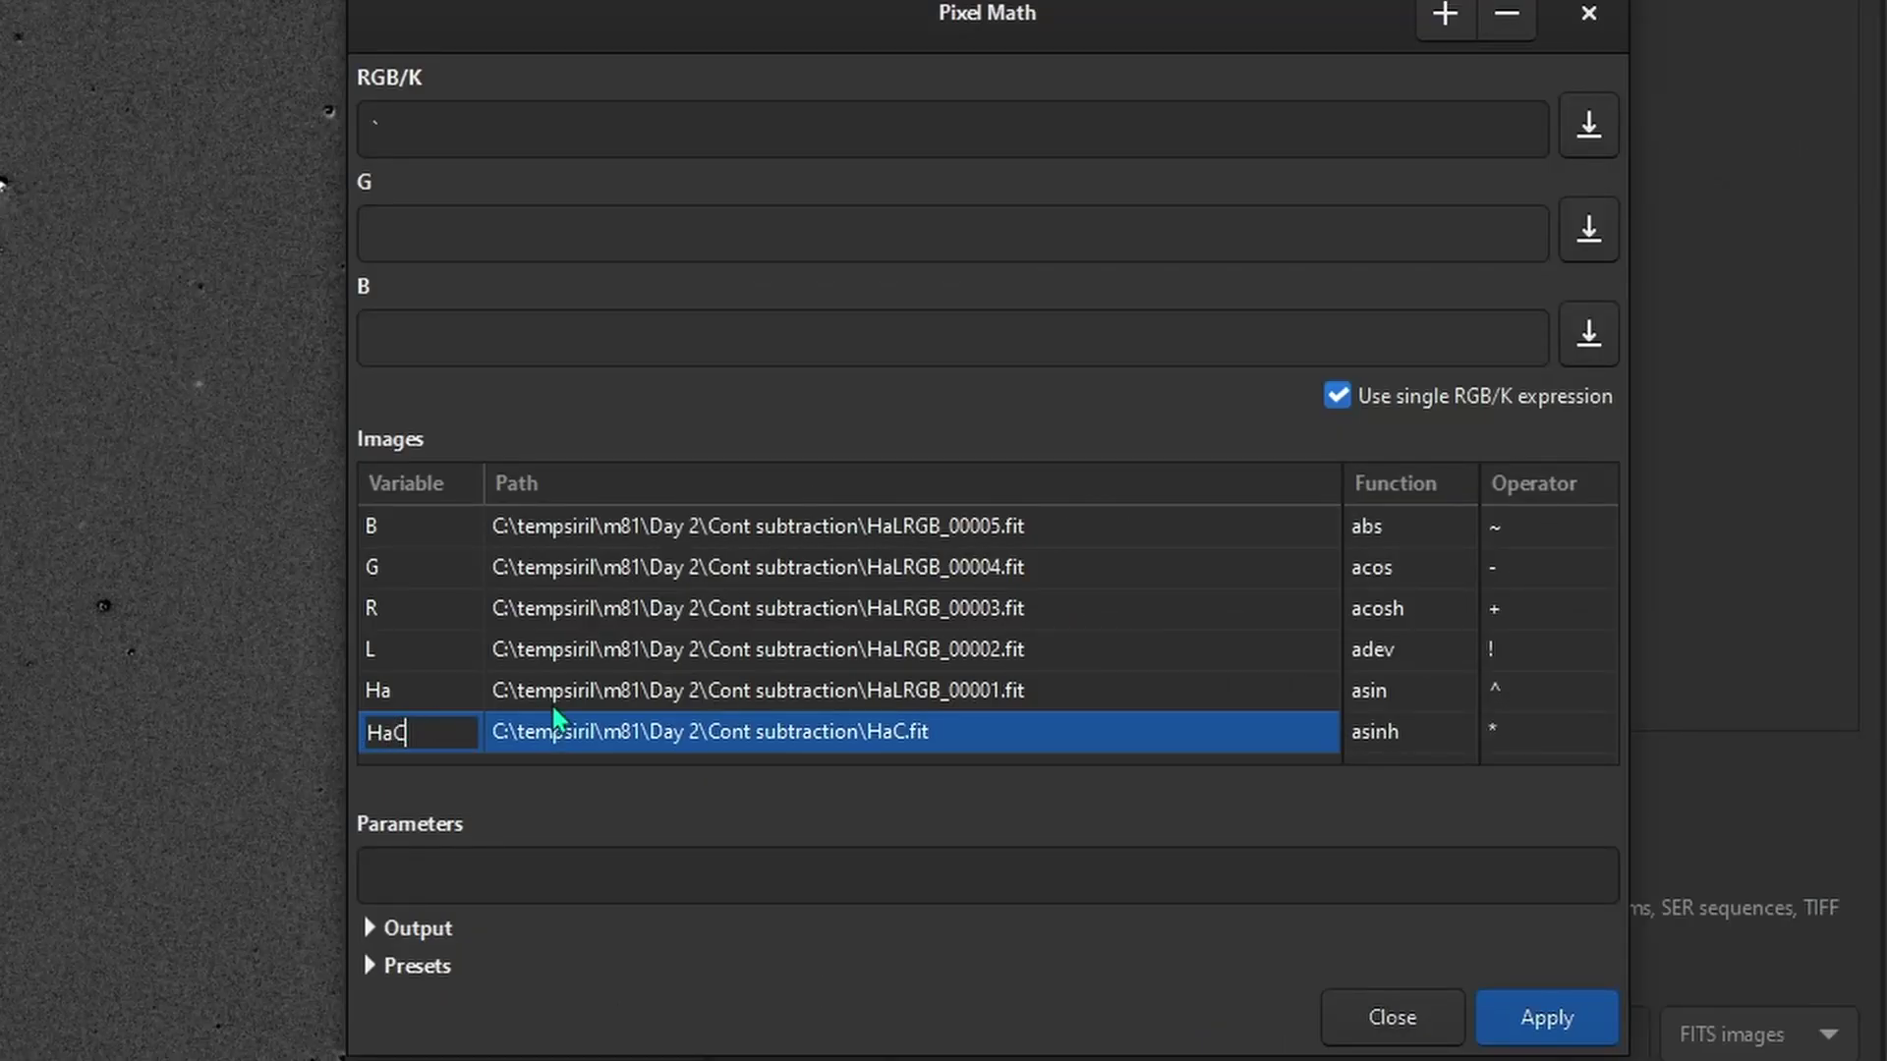
{"action": "key", "text": "Return"}
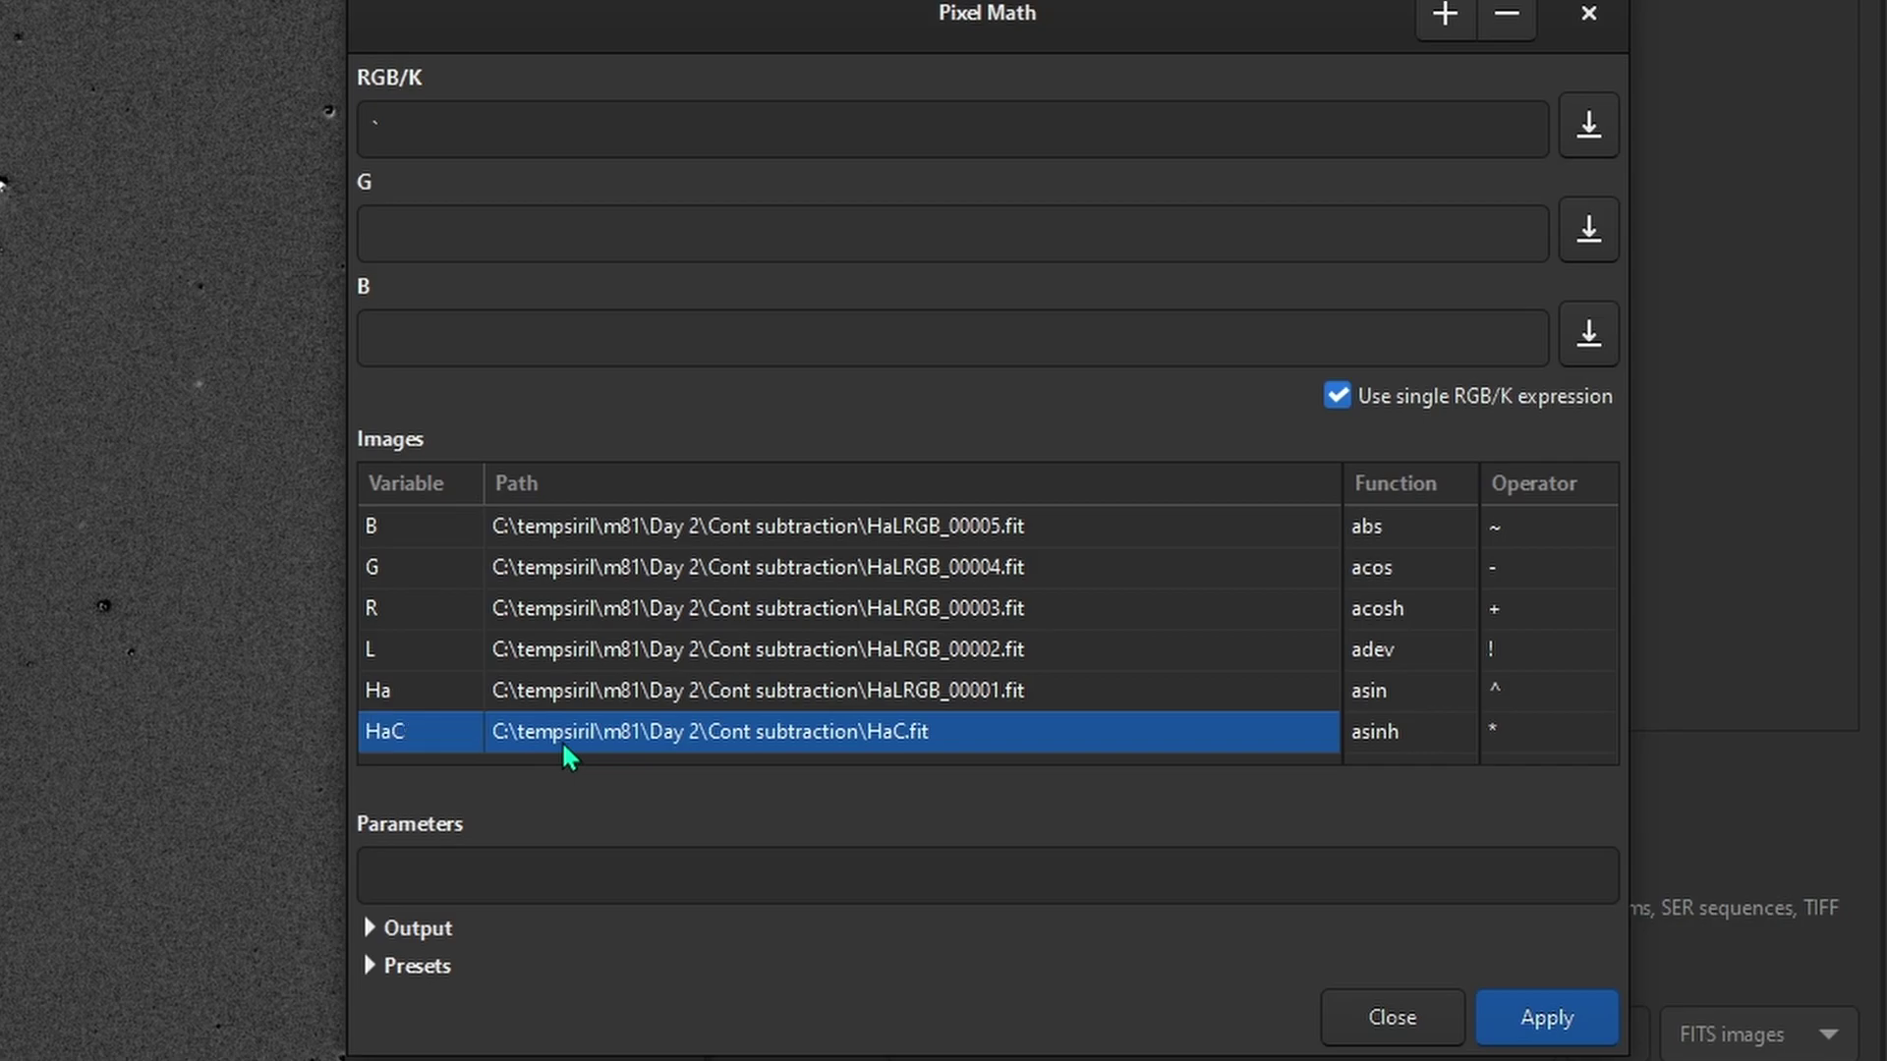
Switch to per-channel expressions and enter R, G and B in the channel fields
{"action": "left_click", "coordinate": [1422, 403]}
{"action": "left_click", "coordinate": [440, 126]}
{"action": "type", "text": "R"}
{"action": "left_click", "coordinate": [455, 242]}
{"action": "type", "text": "G"}
{"action": "left_click", "coordinate": [443, 341]}
{"action": "type", "text": "B"}
Extend red to R+Q*(HaC-med(HaC)) and blue to B+Q*(HaC-med(HaC))*.2
{"action": "left_click", "coordinate": [383, 128]}
{"action": "key", "text": "Left"}
{"action": "key", "text": "BackSpace"}
{"action": "key", "text": "End"}
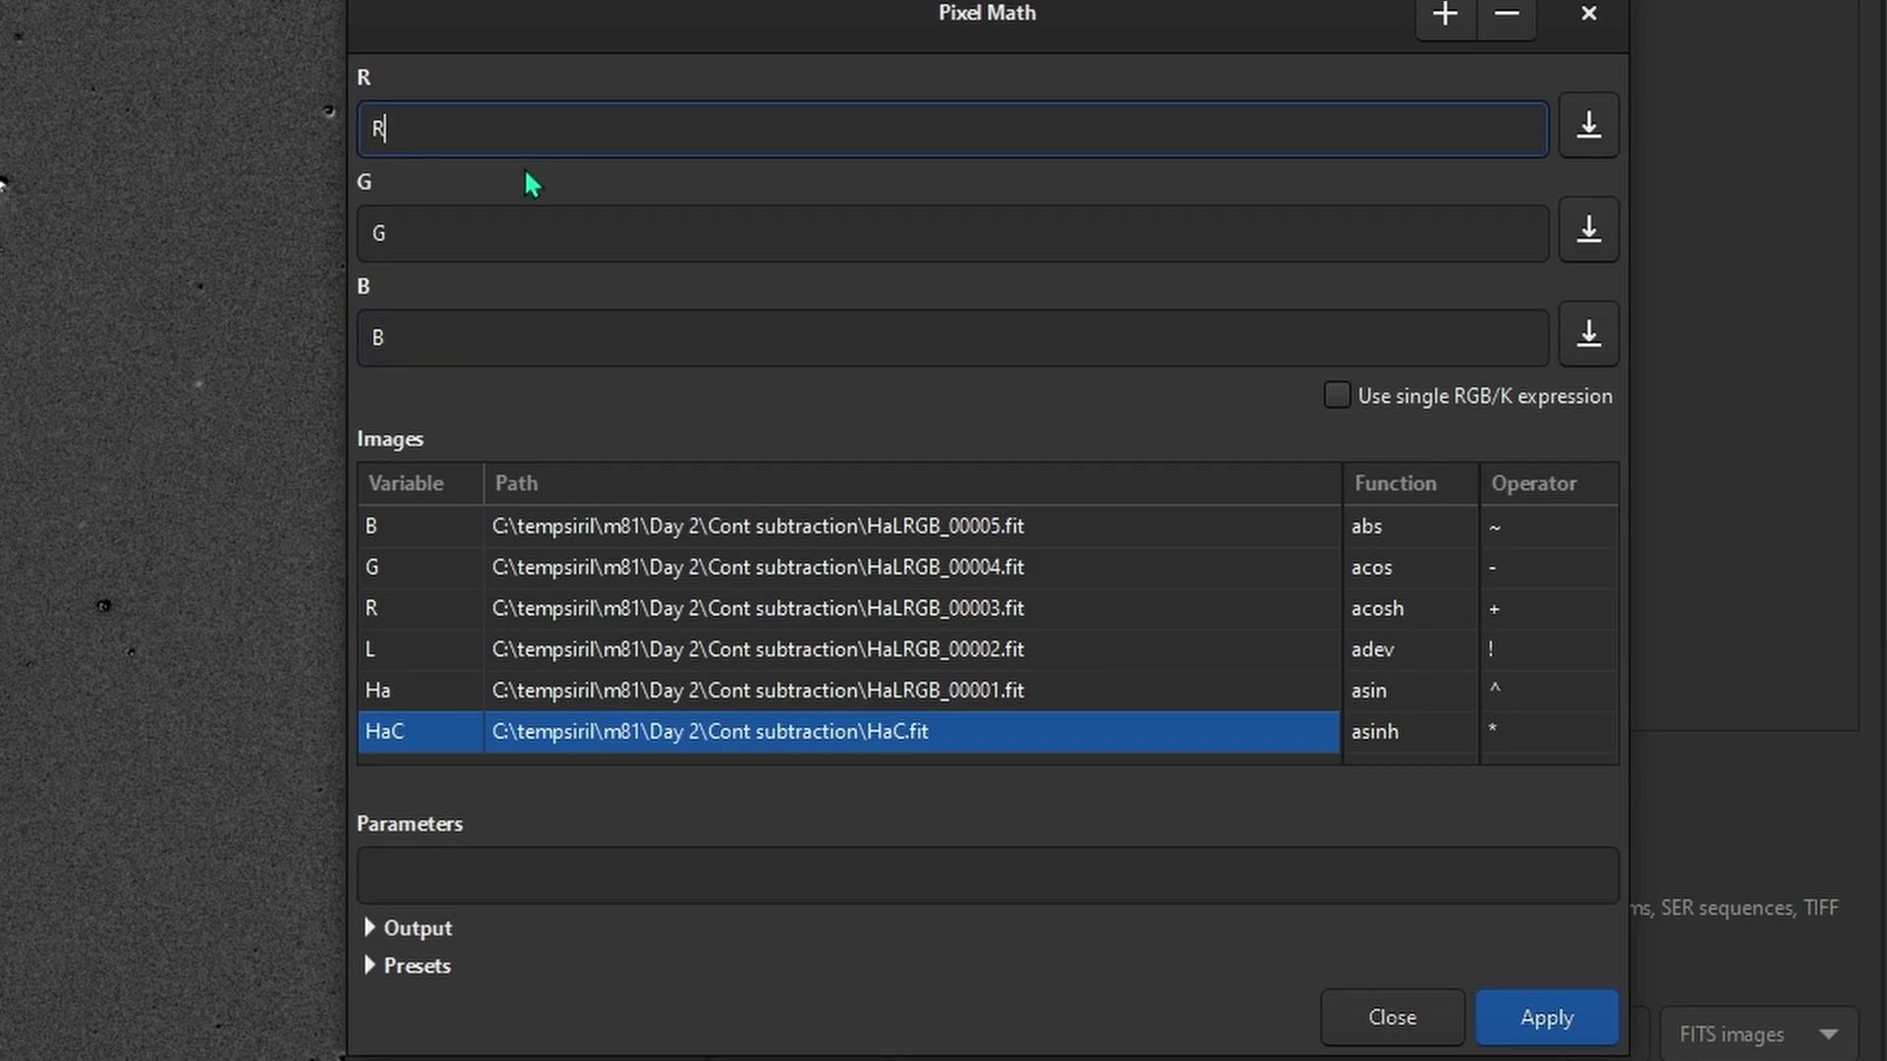
{"action": "type", "text": "+Q*(HaC-med(Ha"}
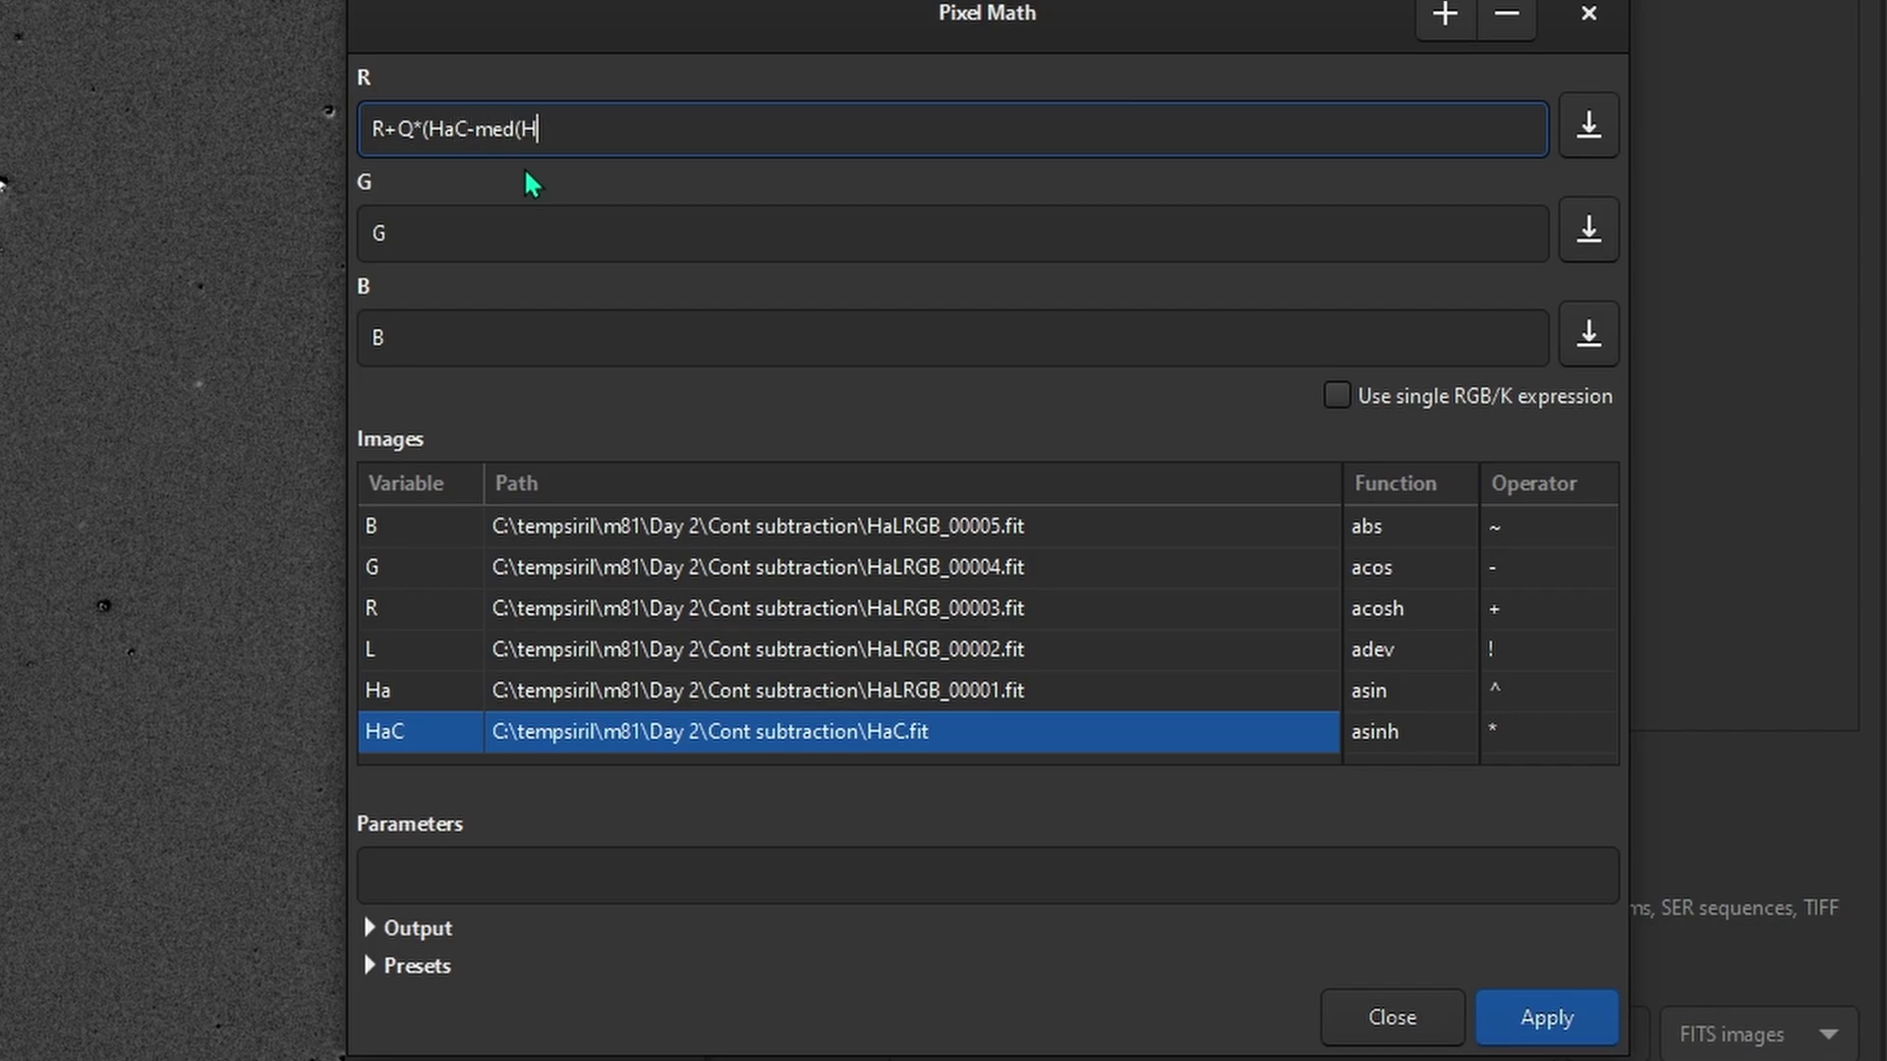
{"action": "type", "text": "C))"}
{"action": "left_click_drag", "start_coordinate": [588, 133], "coordinate": [390, 133]}
{"action": "key", "text": "ctrl+c"}
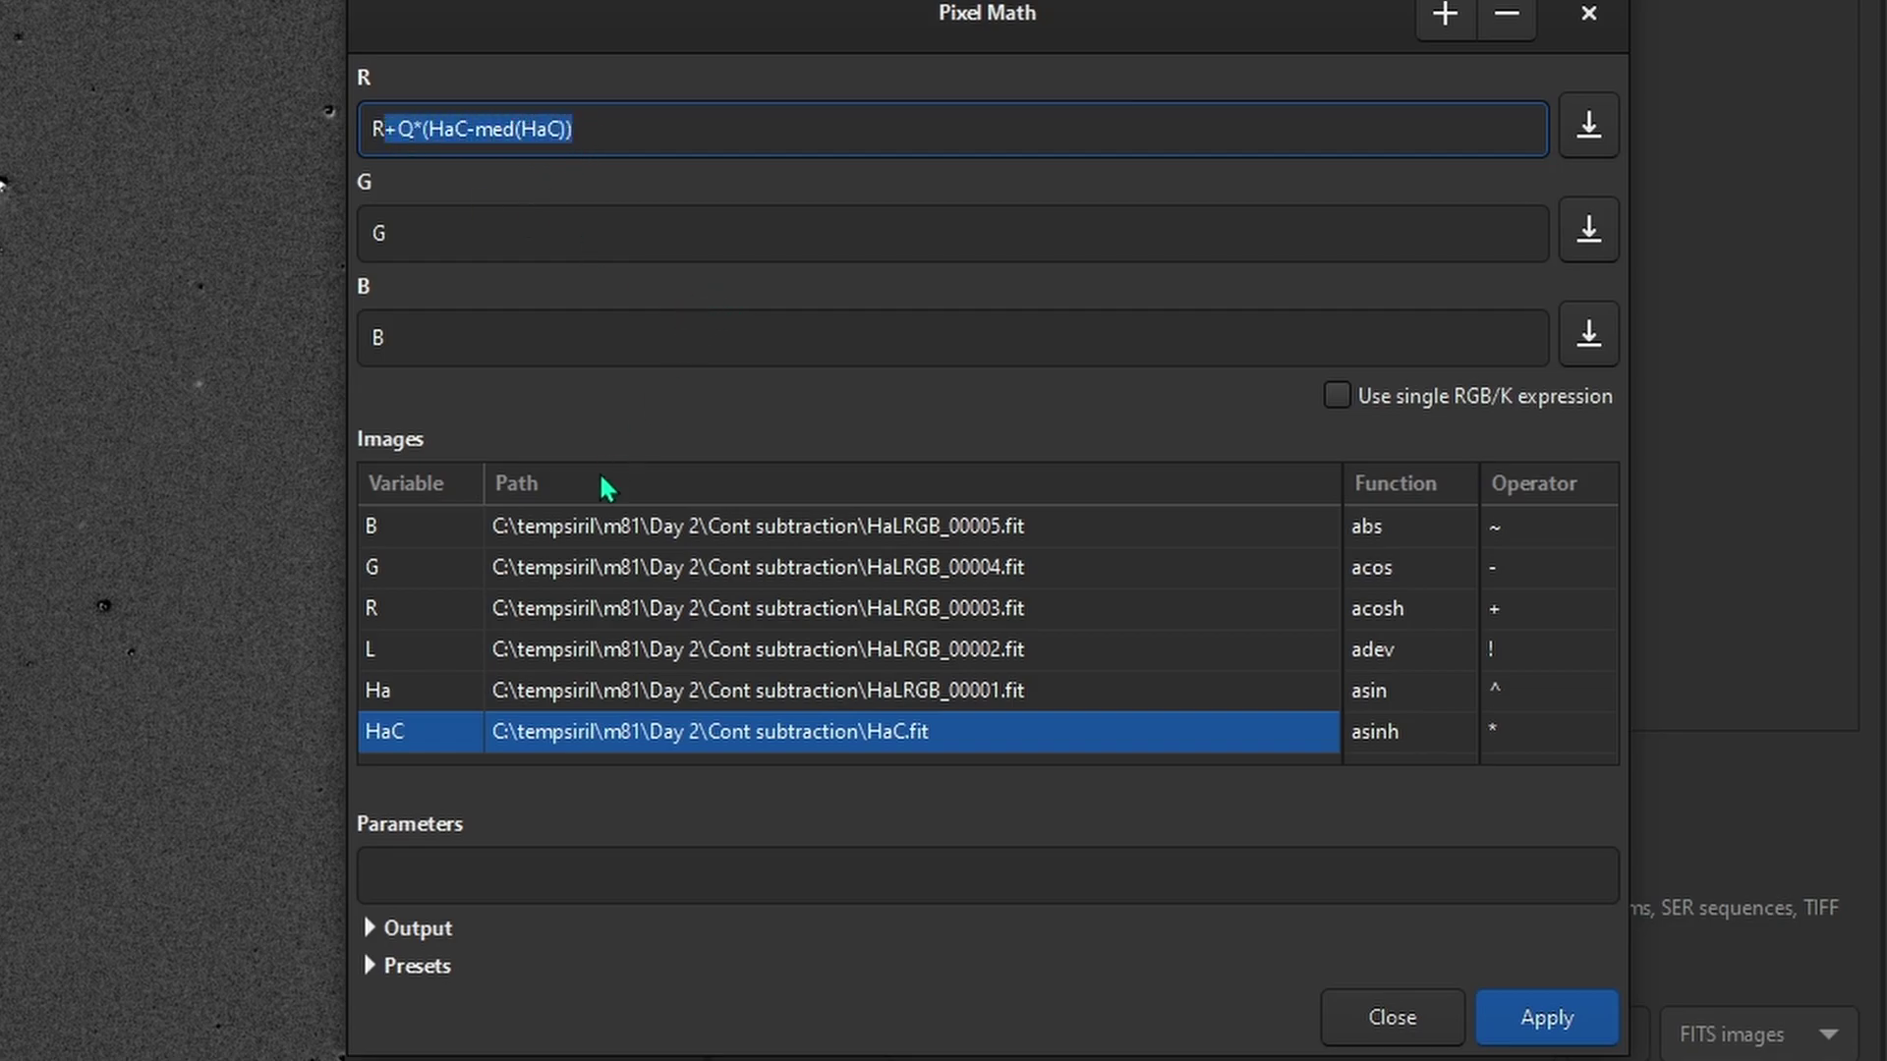
{"action": "left_click", "coordinate": [497, 359]}
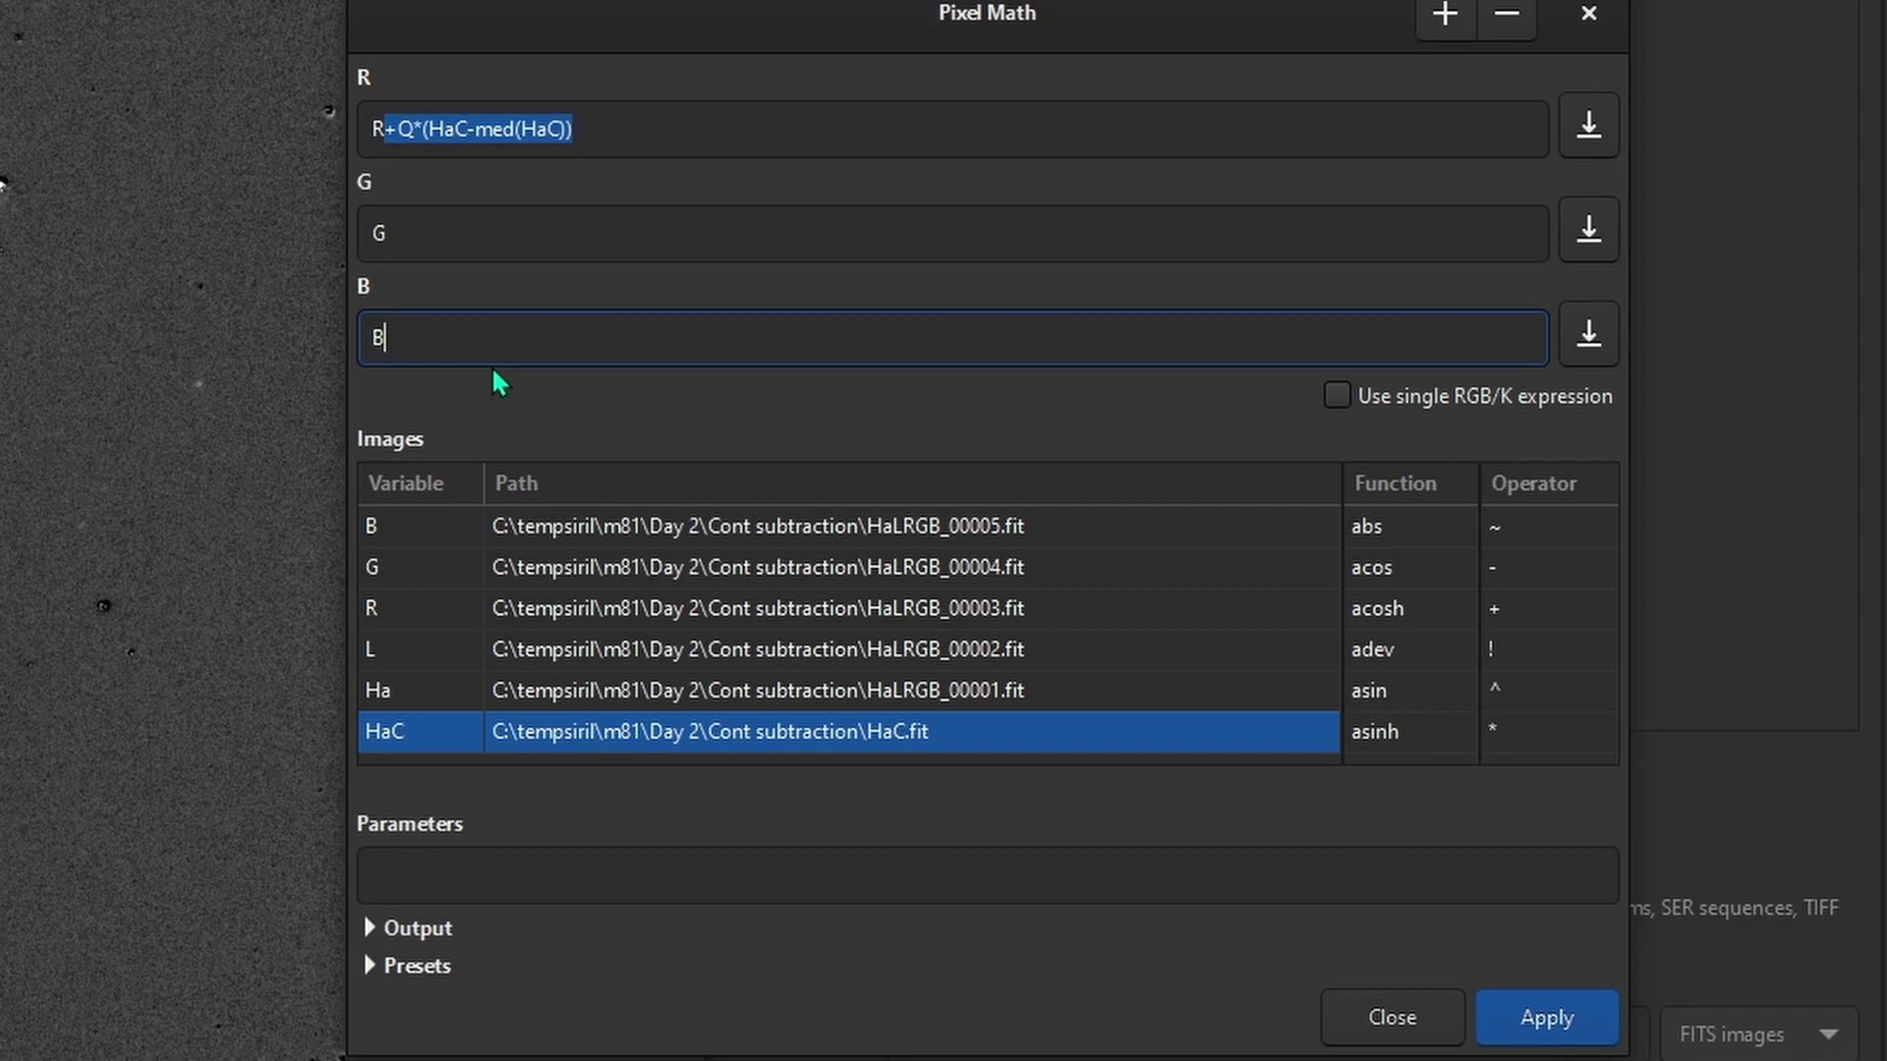
{"action": "key", "text": "ctrl+v"}
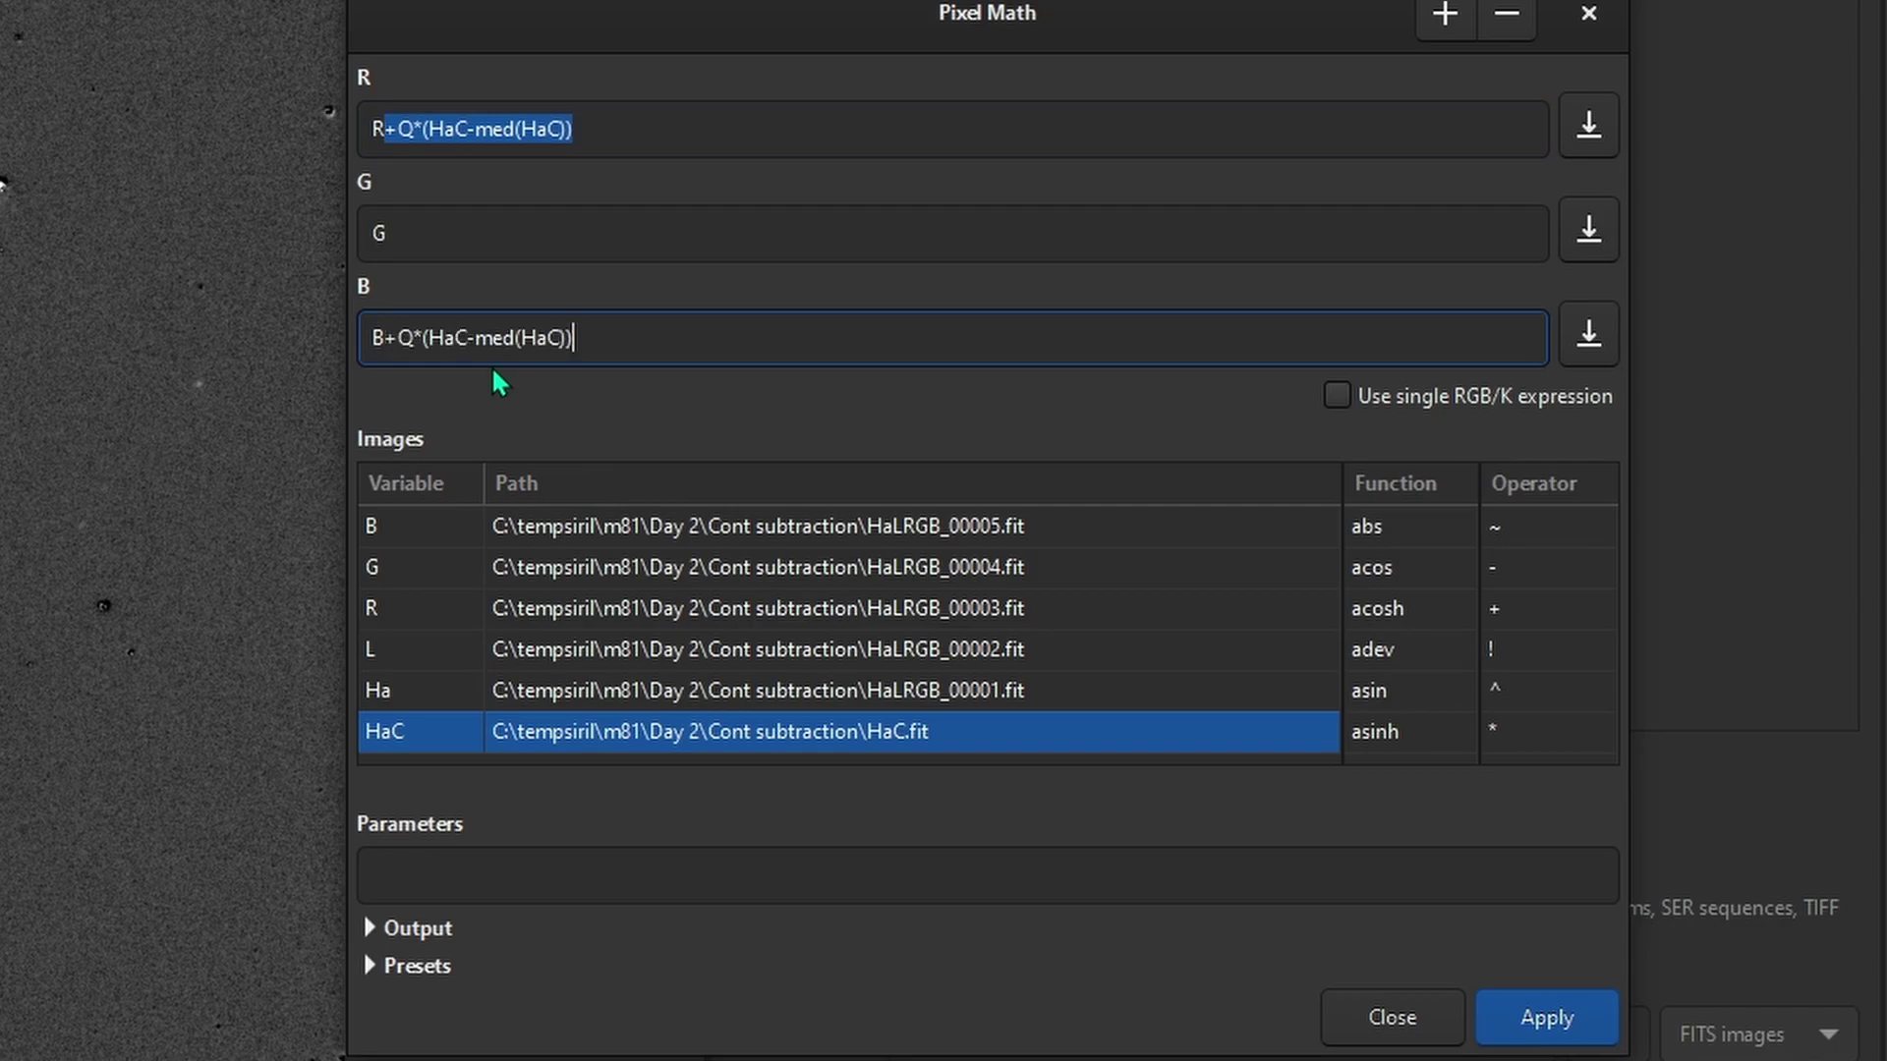
{"action": "type", "text": "*.2"}
Set the Pixel Math parameter to Q=4 for the red and blue Hα boost
{"action": "left_click", "coordinate": [692, 147]}
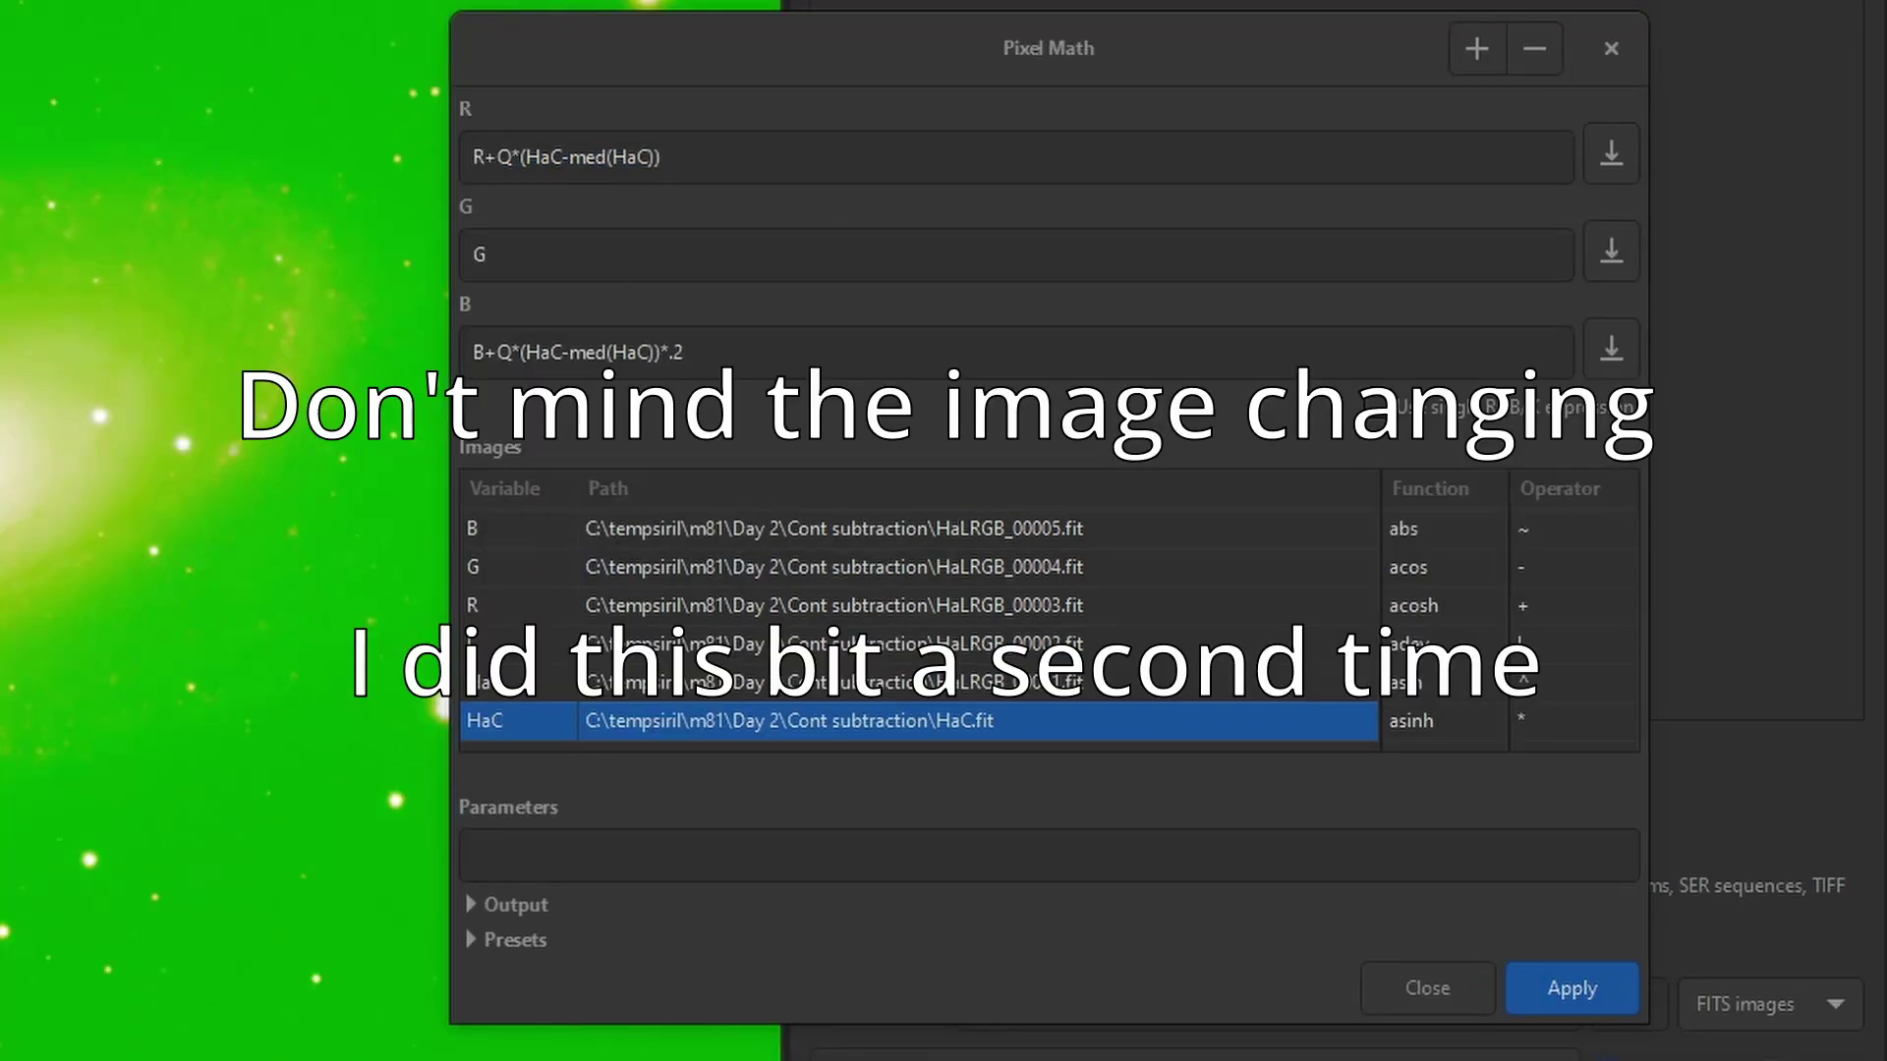
{"action": "left_click", "coordinate": [754, 997]}
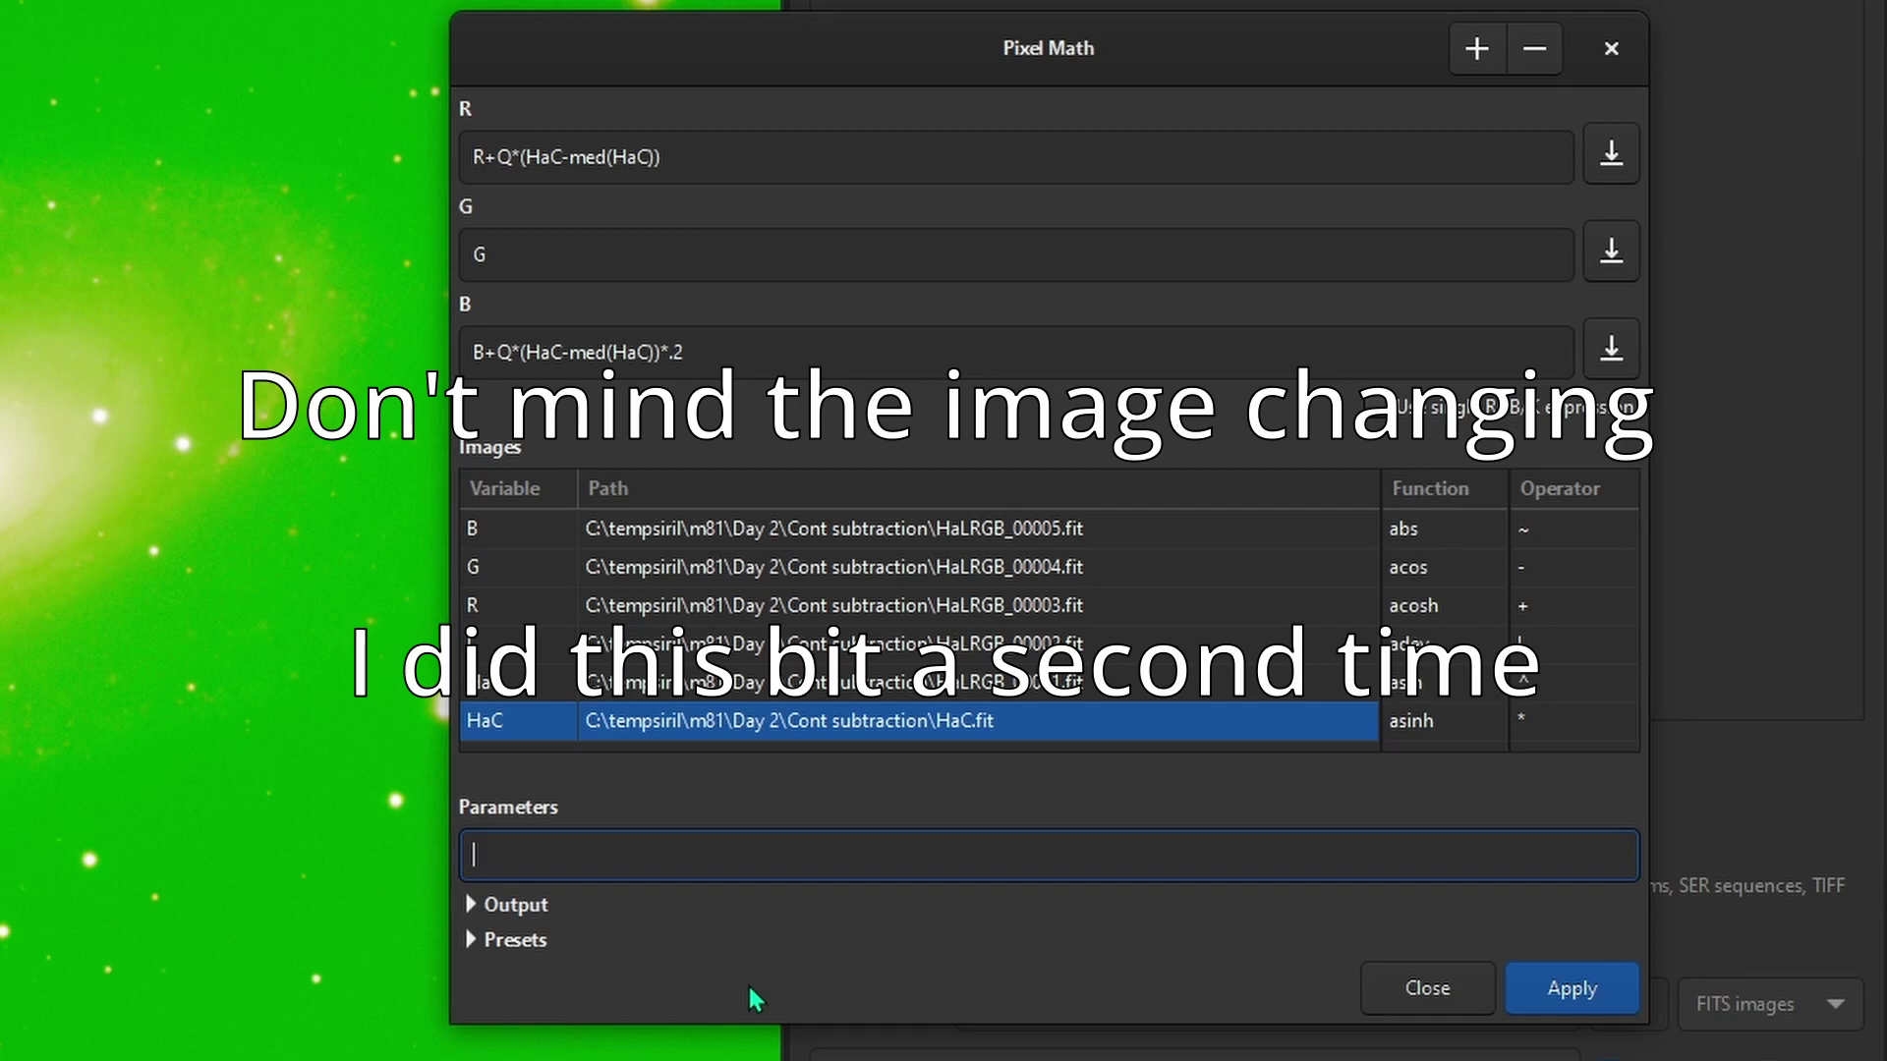
{"action": "type", "text": "Q+"}
{"action": "key", "text": "BackSpace"}
{"action": "type", "text": "="}
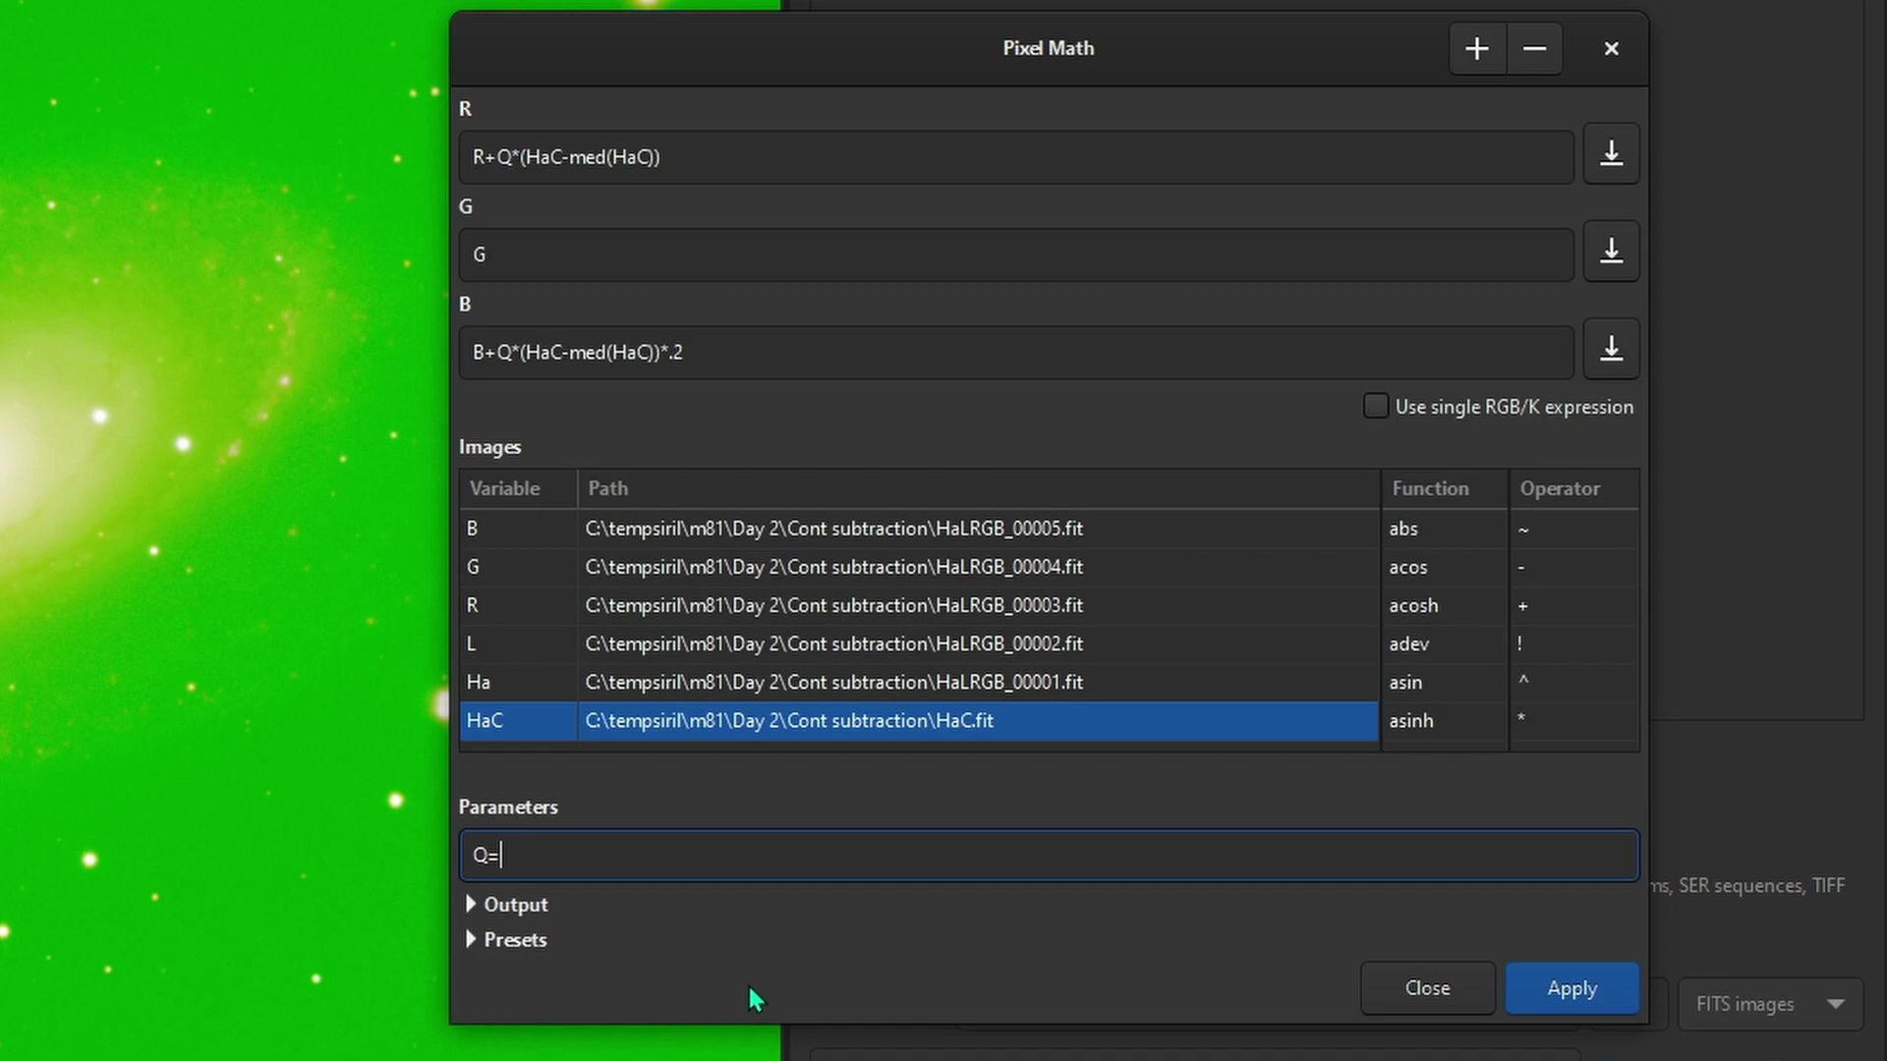
{"action": "type", "text": "3"}
{"action": "key", "text": "BackSpace"}
{"action": "type", "text": "4"}
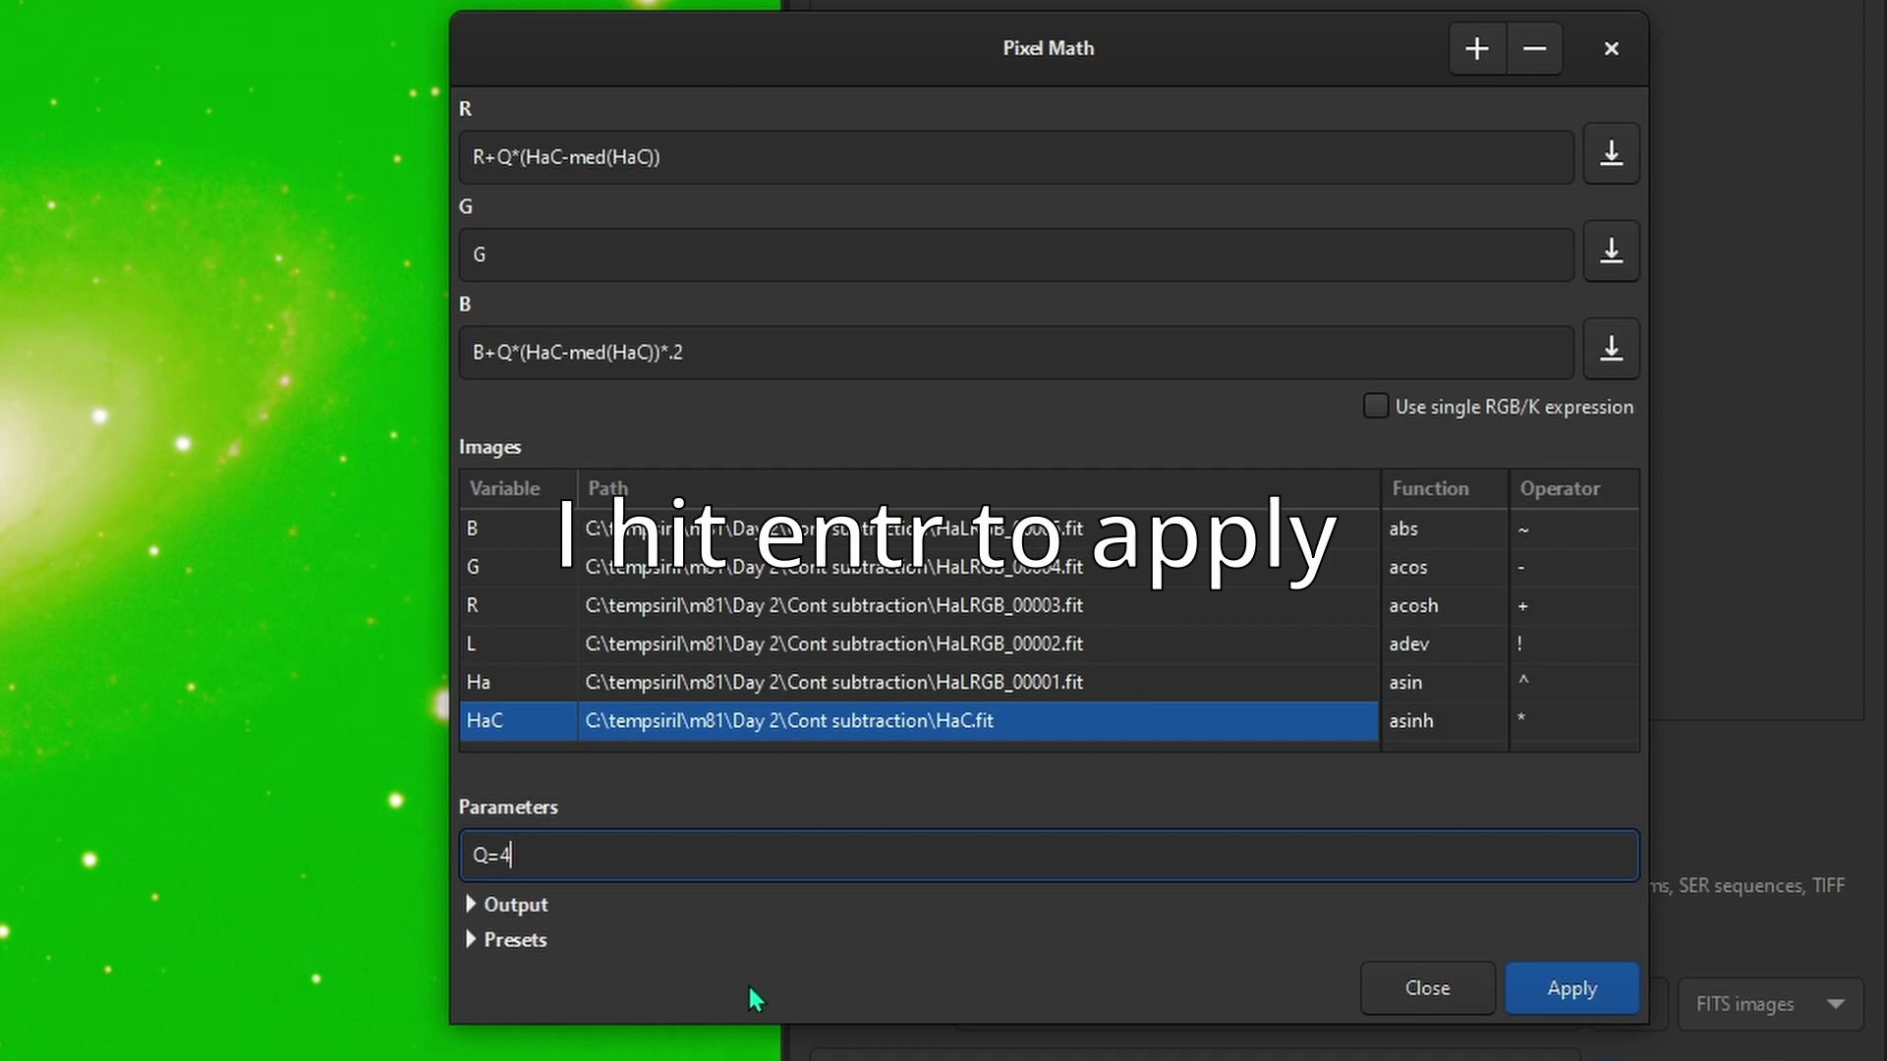
Close Pixel Math and neutralize the background using a small empty sky patch
{"action": "left_click", "coordinate": [1458, 980]}
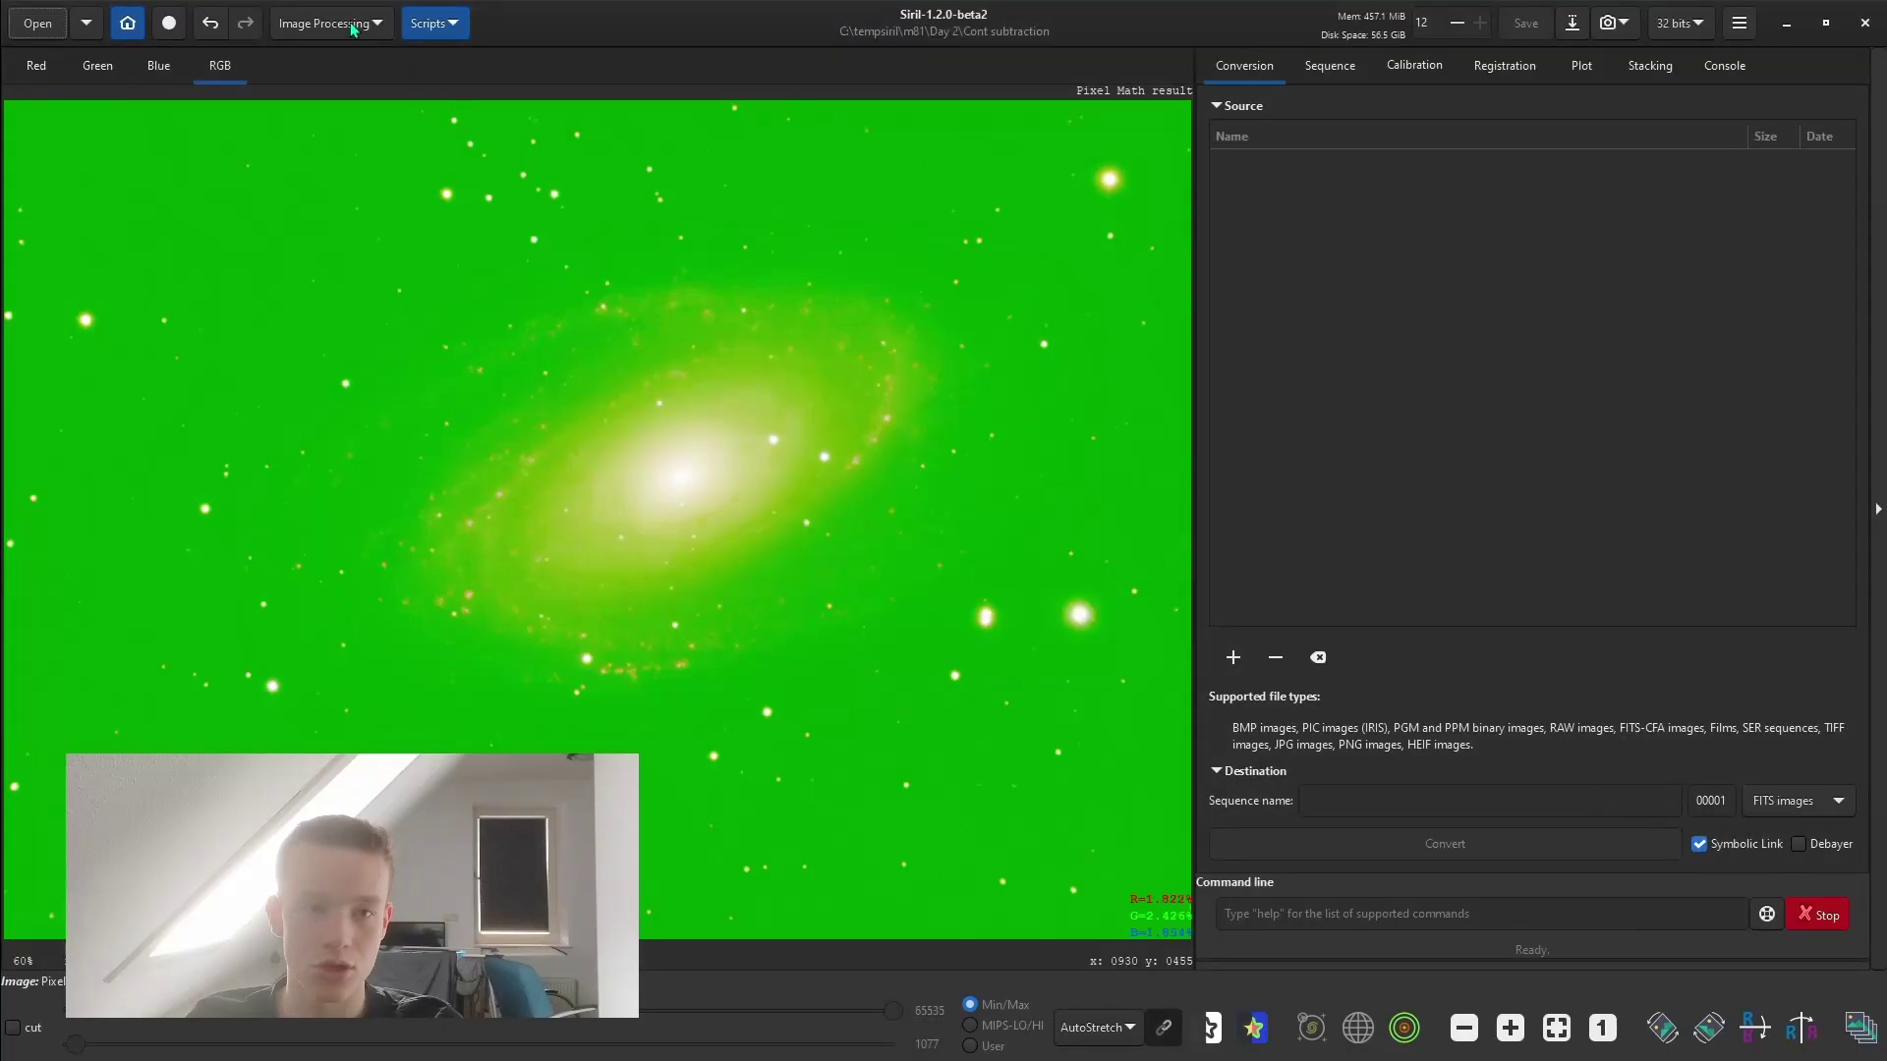
{"action": "left_click", "coordinate": [351, 27]}
{"action": "left_click", "coordinate": [300, 191]}
{"action": "left_click", "coordinate": [301, 120]}
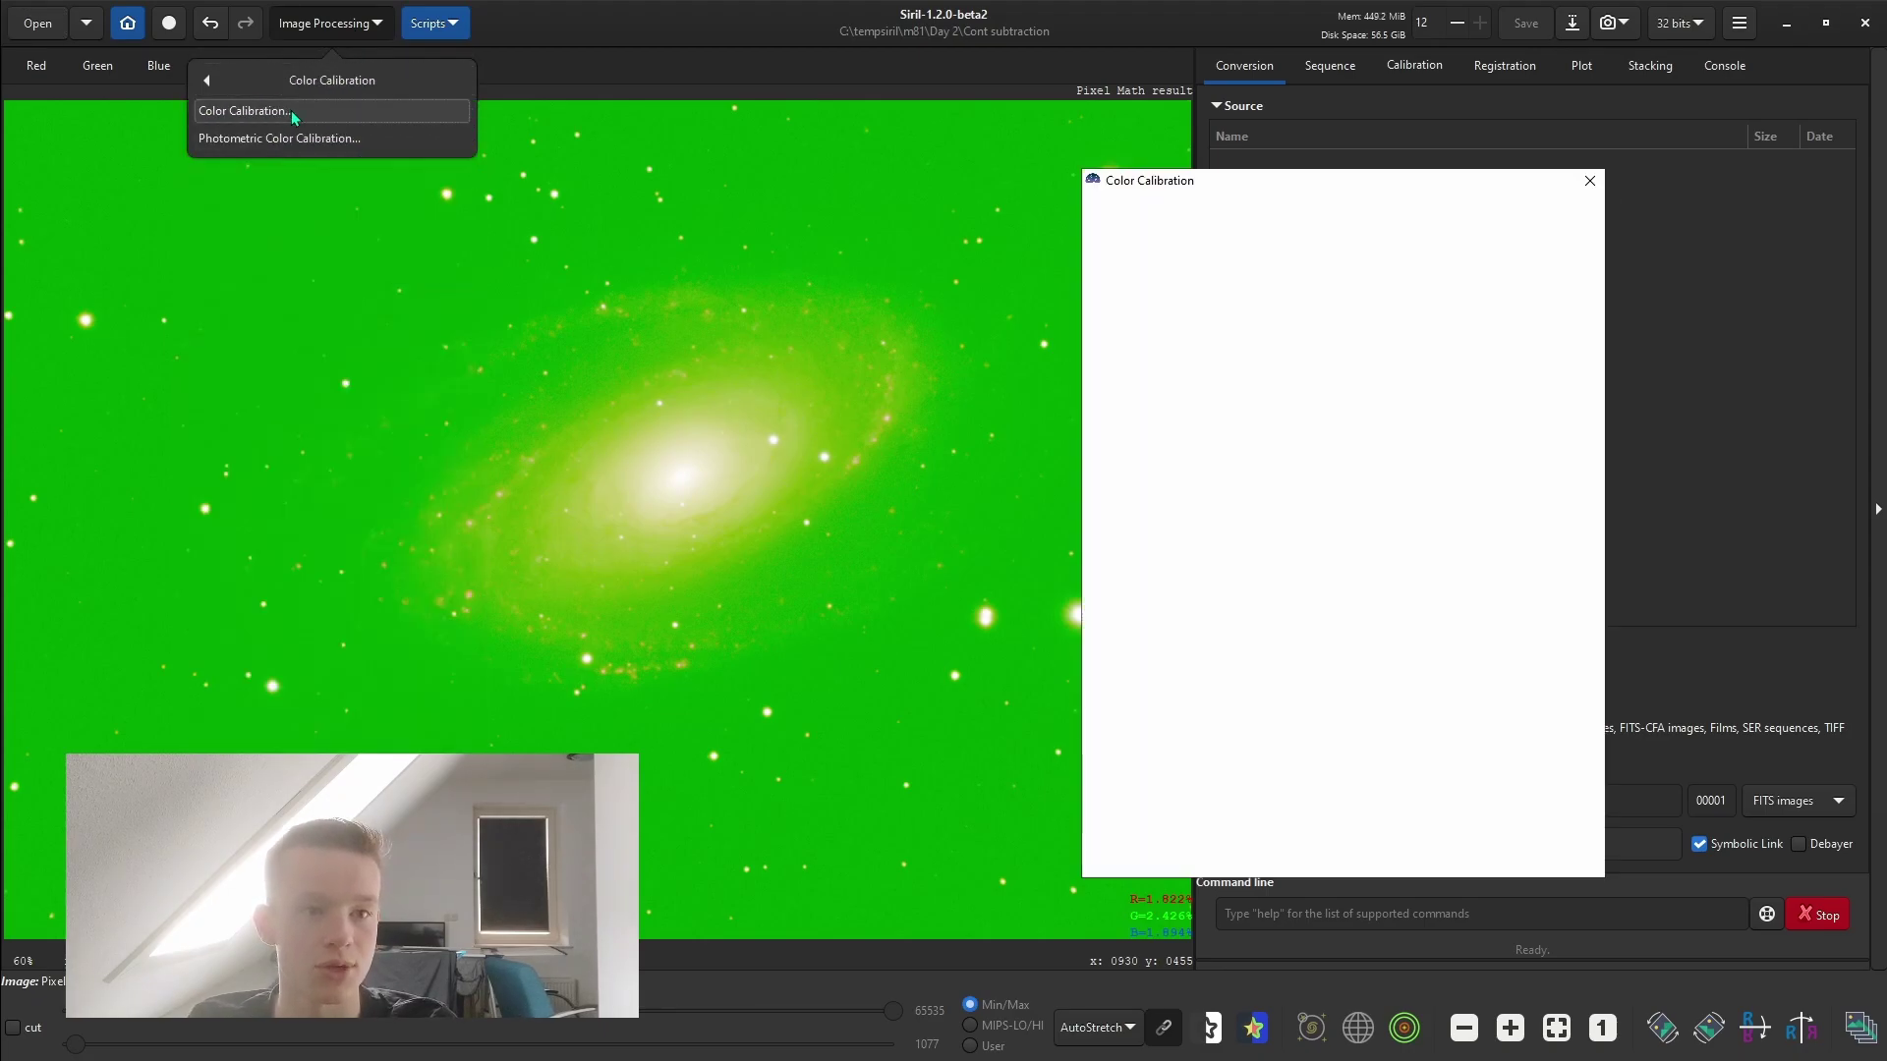
{"action": "left_click_drag", "start_coordinate": [952, 813], "coordinate": [992, 847]}
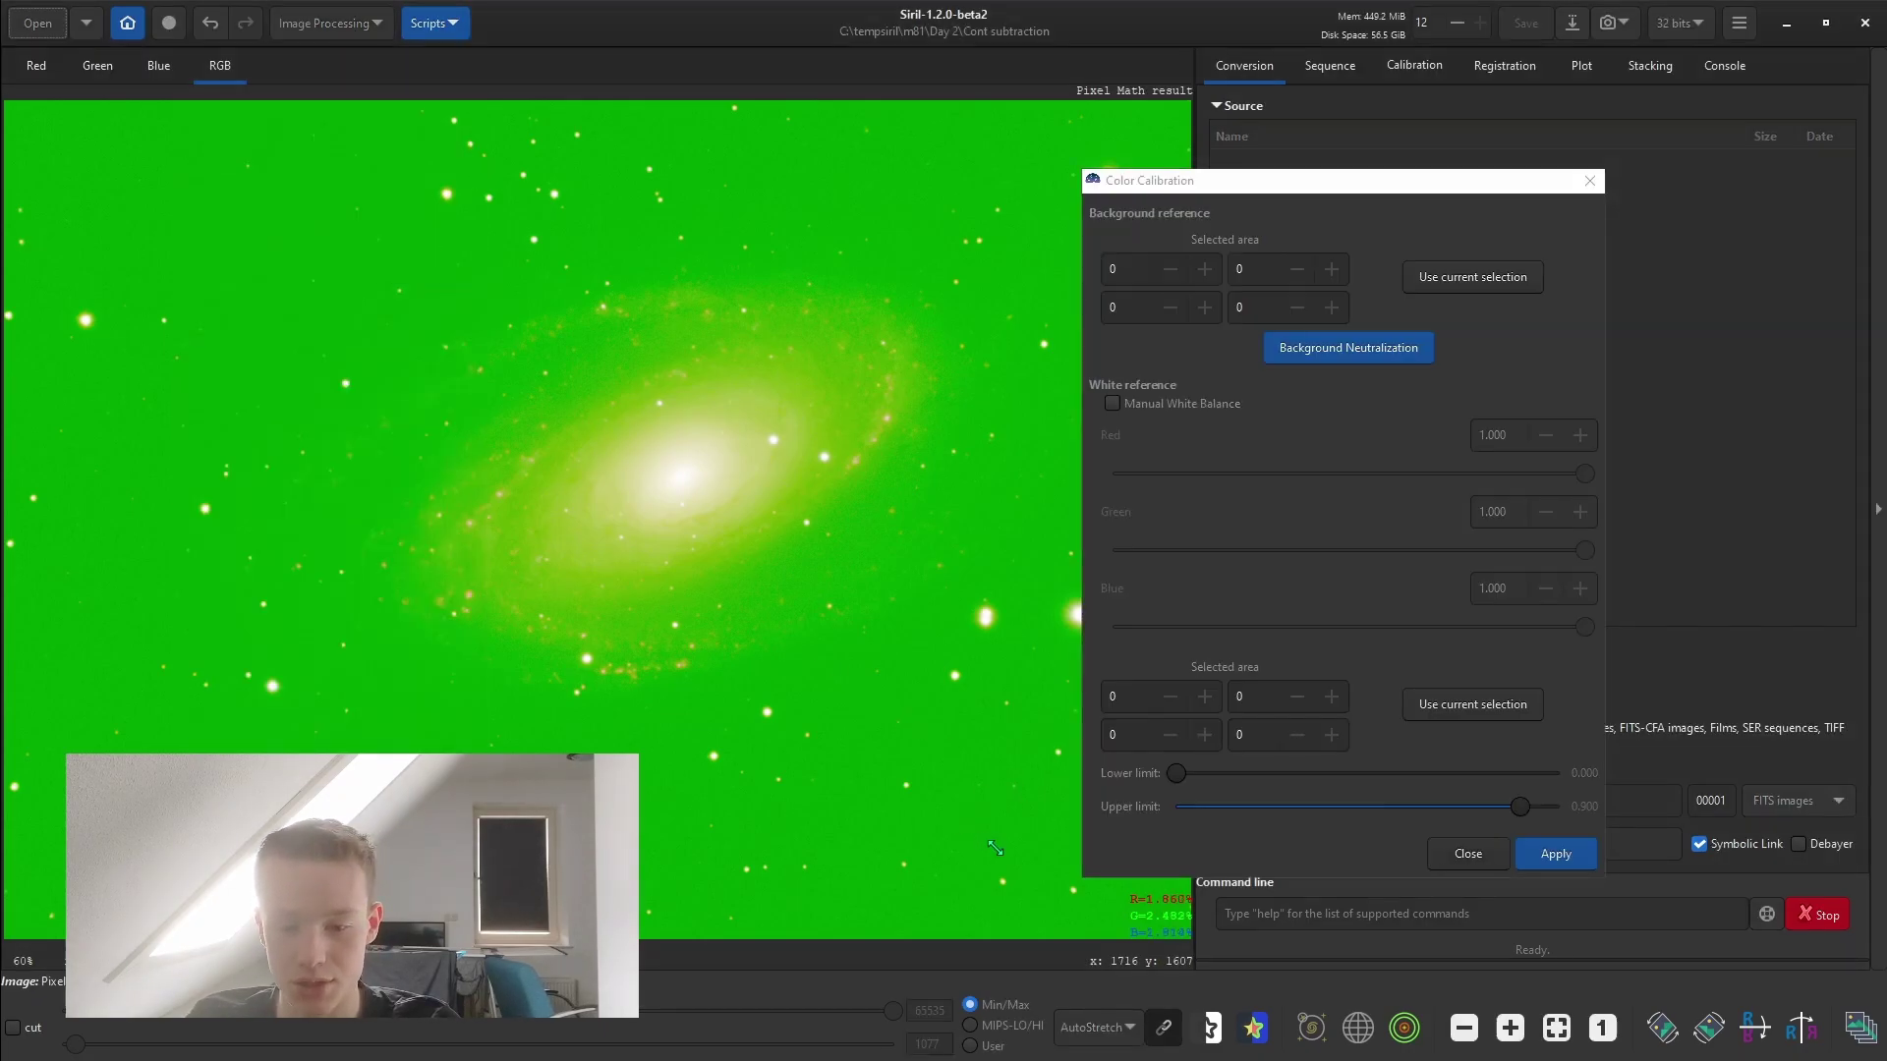
{"action": "left_click", "coordinate": [1411, 346]}
{"action": "left_click", "coordinate": [1468, 853]}
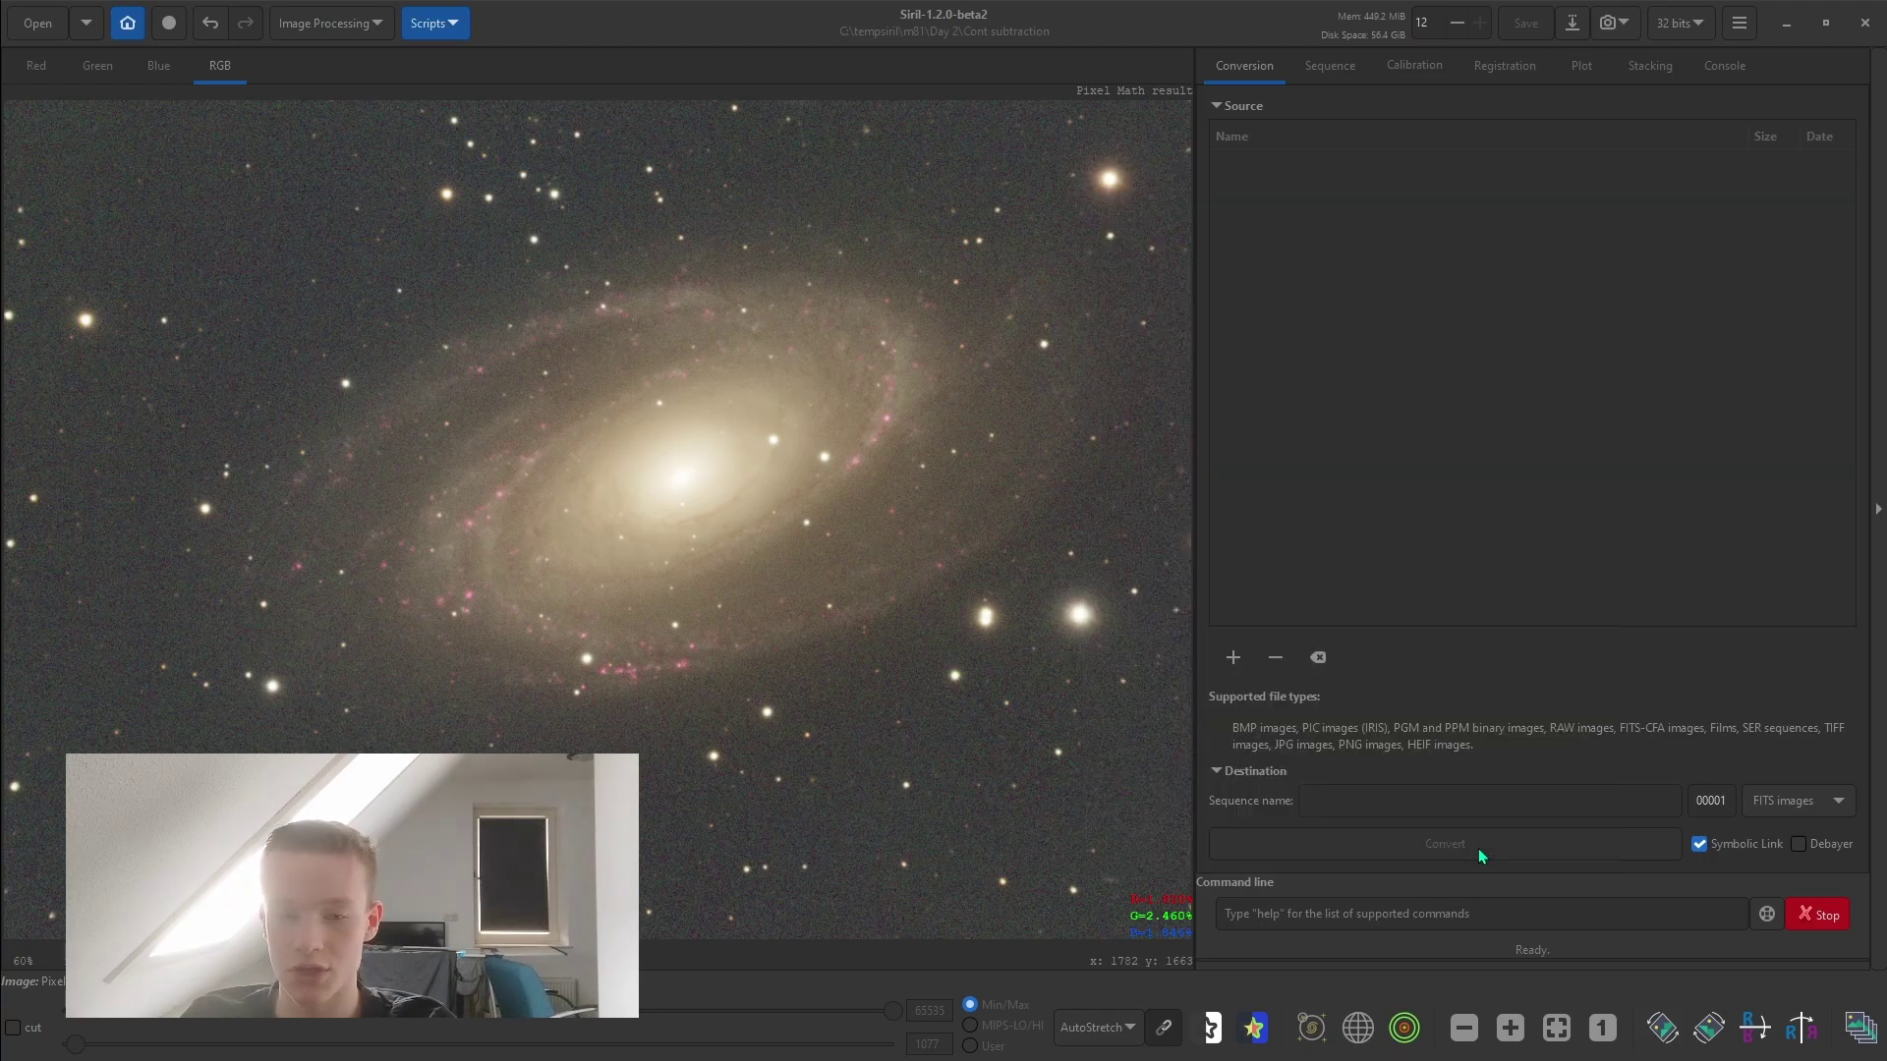
Zoom in and out to inspect the pink HII regions along the spiral arms
{"action": "scroll", "coordinate": [994, 580], "scroll_direction": "up", "scroll_amount": 5}
{"action": "scroll", "coordinate": [920, 253], "scroll_direction": "down", "scroll_amount": 5}
{"action": "scroll", "coordinate": [667, 625], "scroll_direction": "up", "scroll_amount": 3}
{"action": "scroll", "coordinate": [668, 625], "scroll_direction": "up", "scroll_amount": 1}
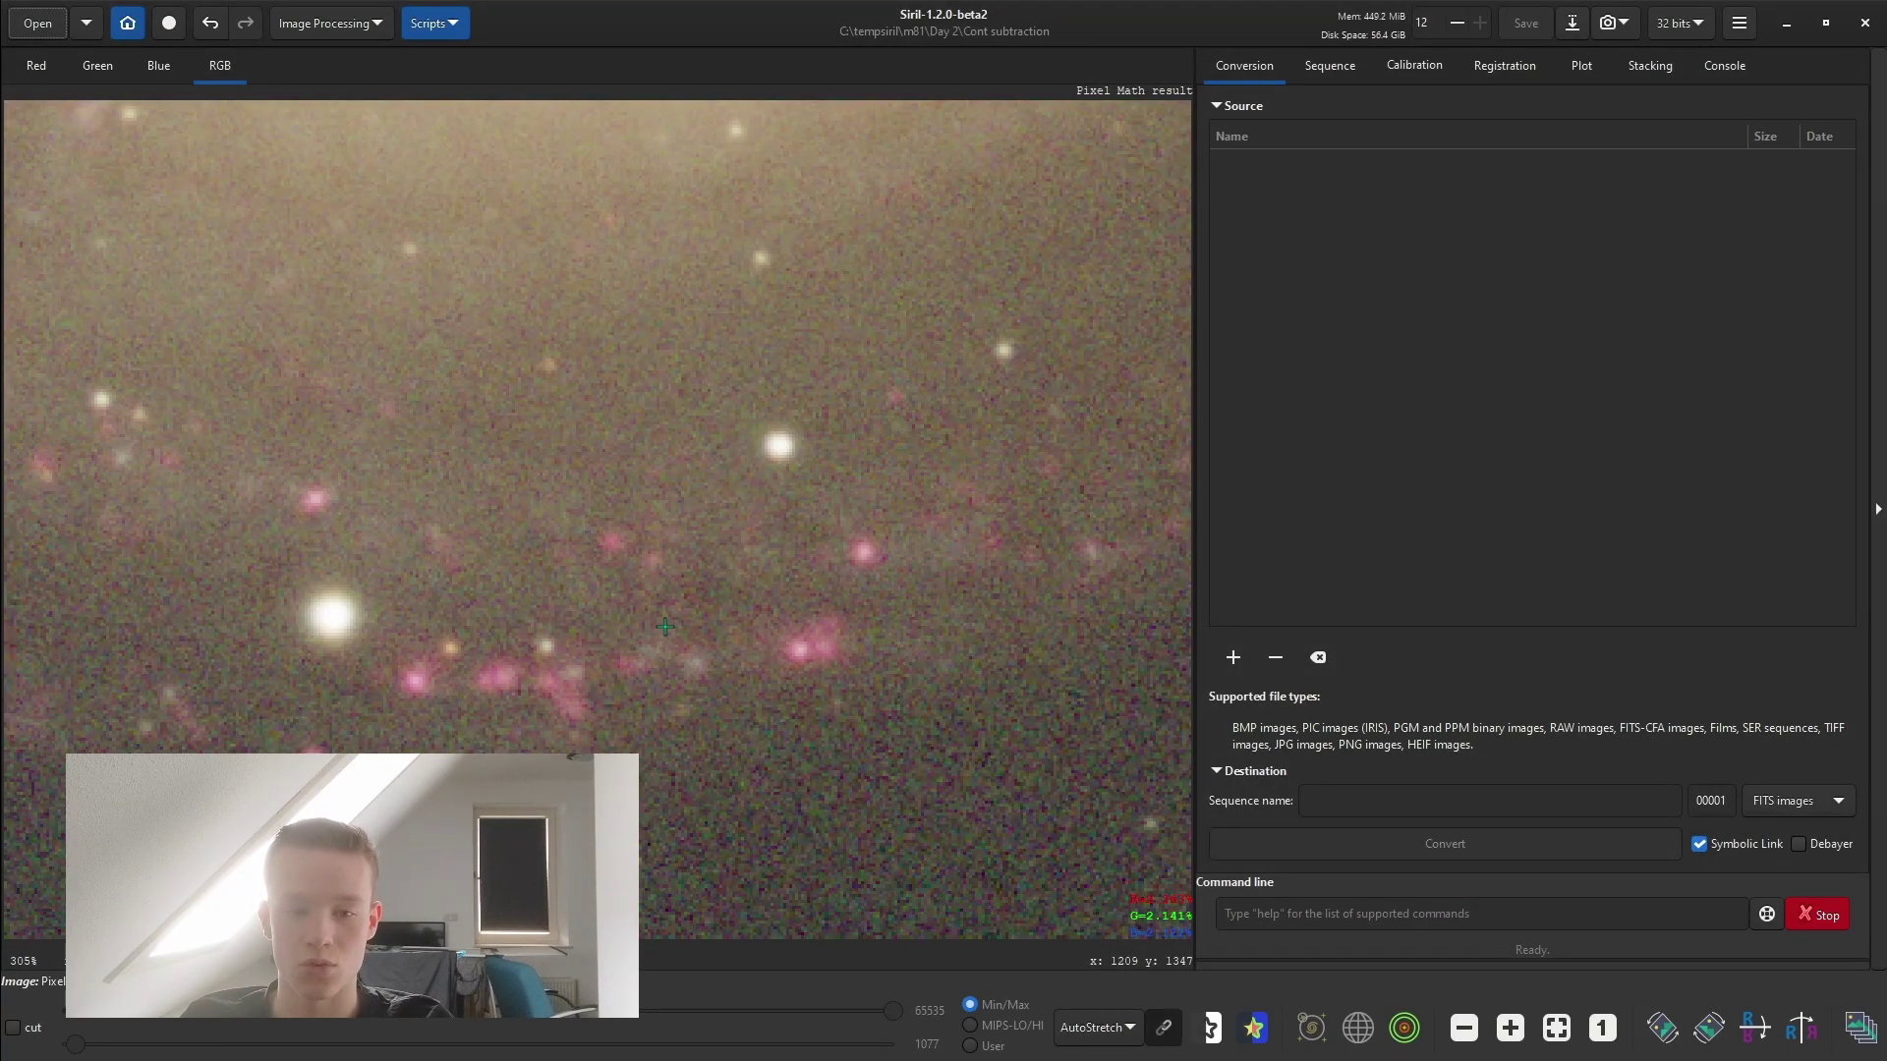
{"action": "scroll", "coordinate": [653, 615], "scroll_direction": "down", "scroll_amount": 3}
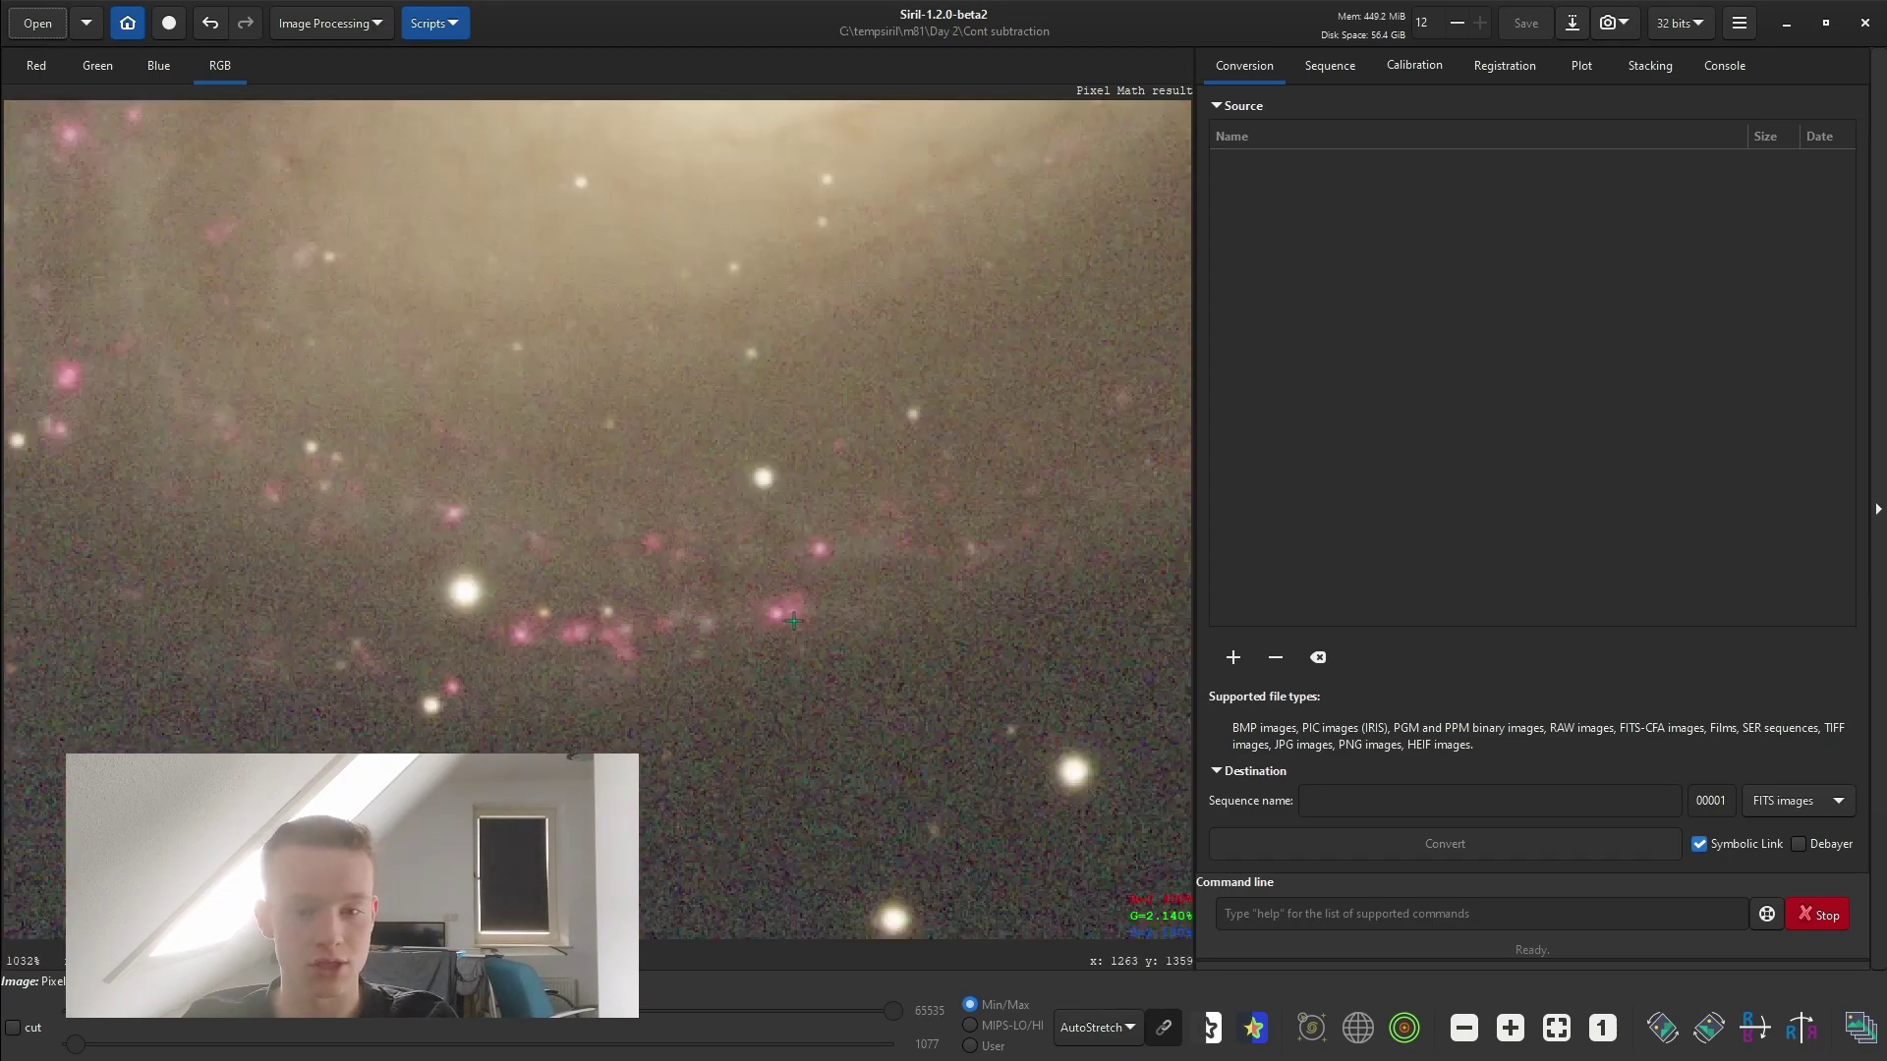
{"action": "scroll", "coordinate": [716, 449], "scroll_direction": "down", "scroll_amount": 1}
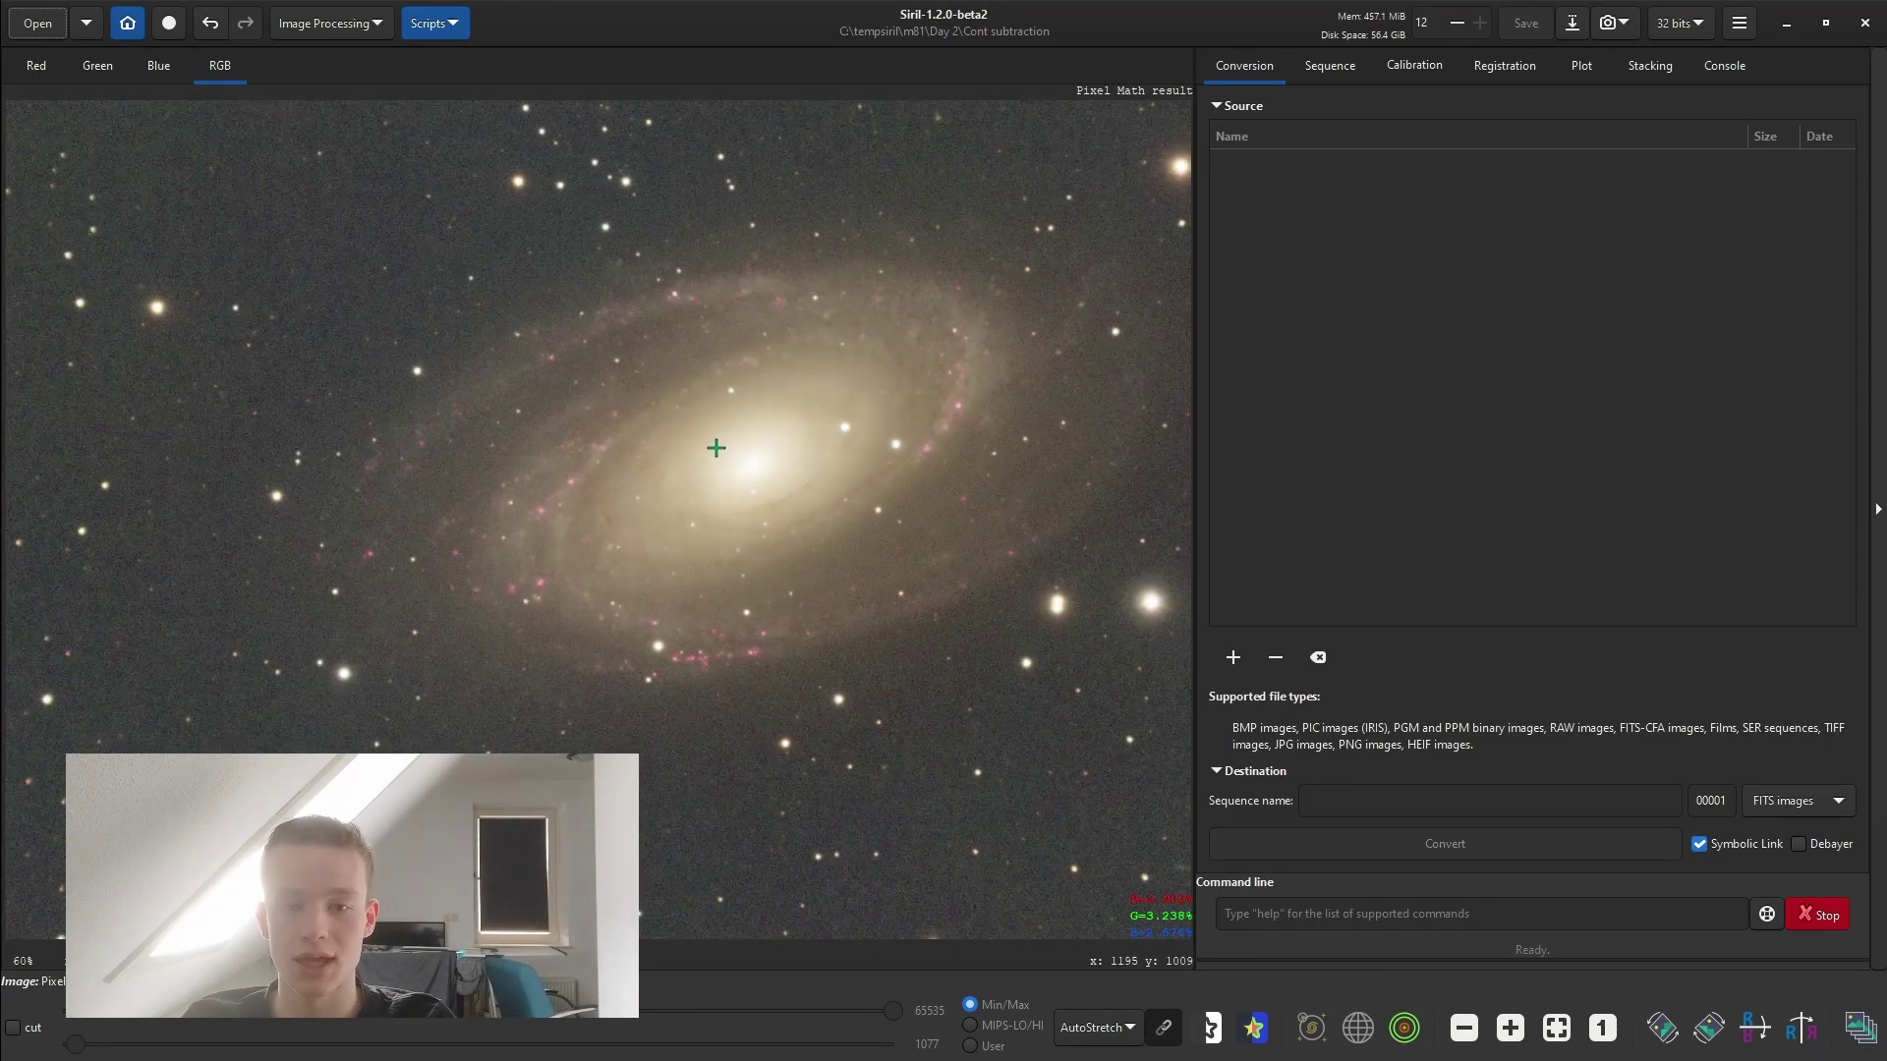
{"action": "scroll", "coordinate": [695, 450], "scroll_direction": "up", "scroll_amount": 3}
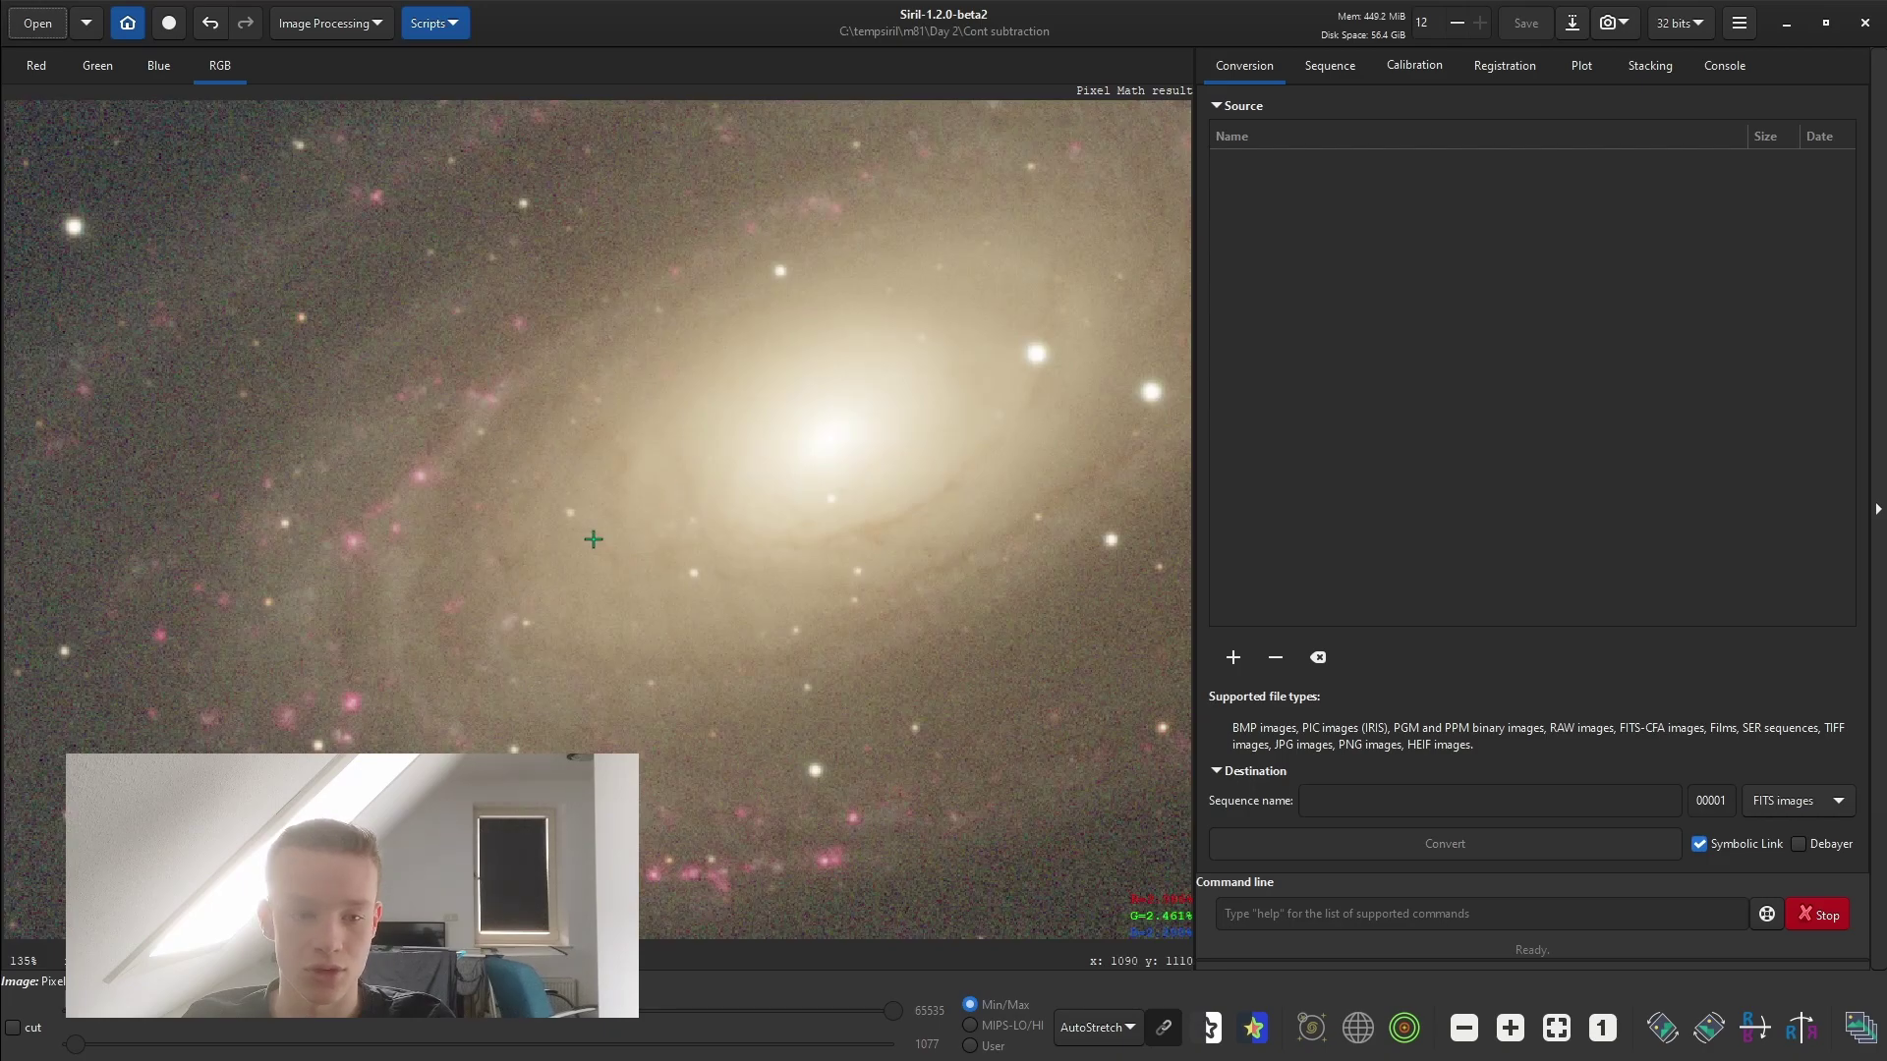
{"action": "scroll", "coordinate": [629, 537], "scroll_direction": "down", "scroll_amount": 1}
{"action": "scroll", "coordinate": [678, 533], "scroll_direction": "down", "scroll_amount": 2}
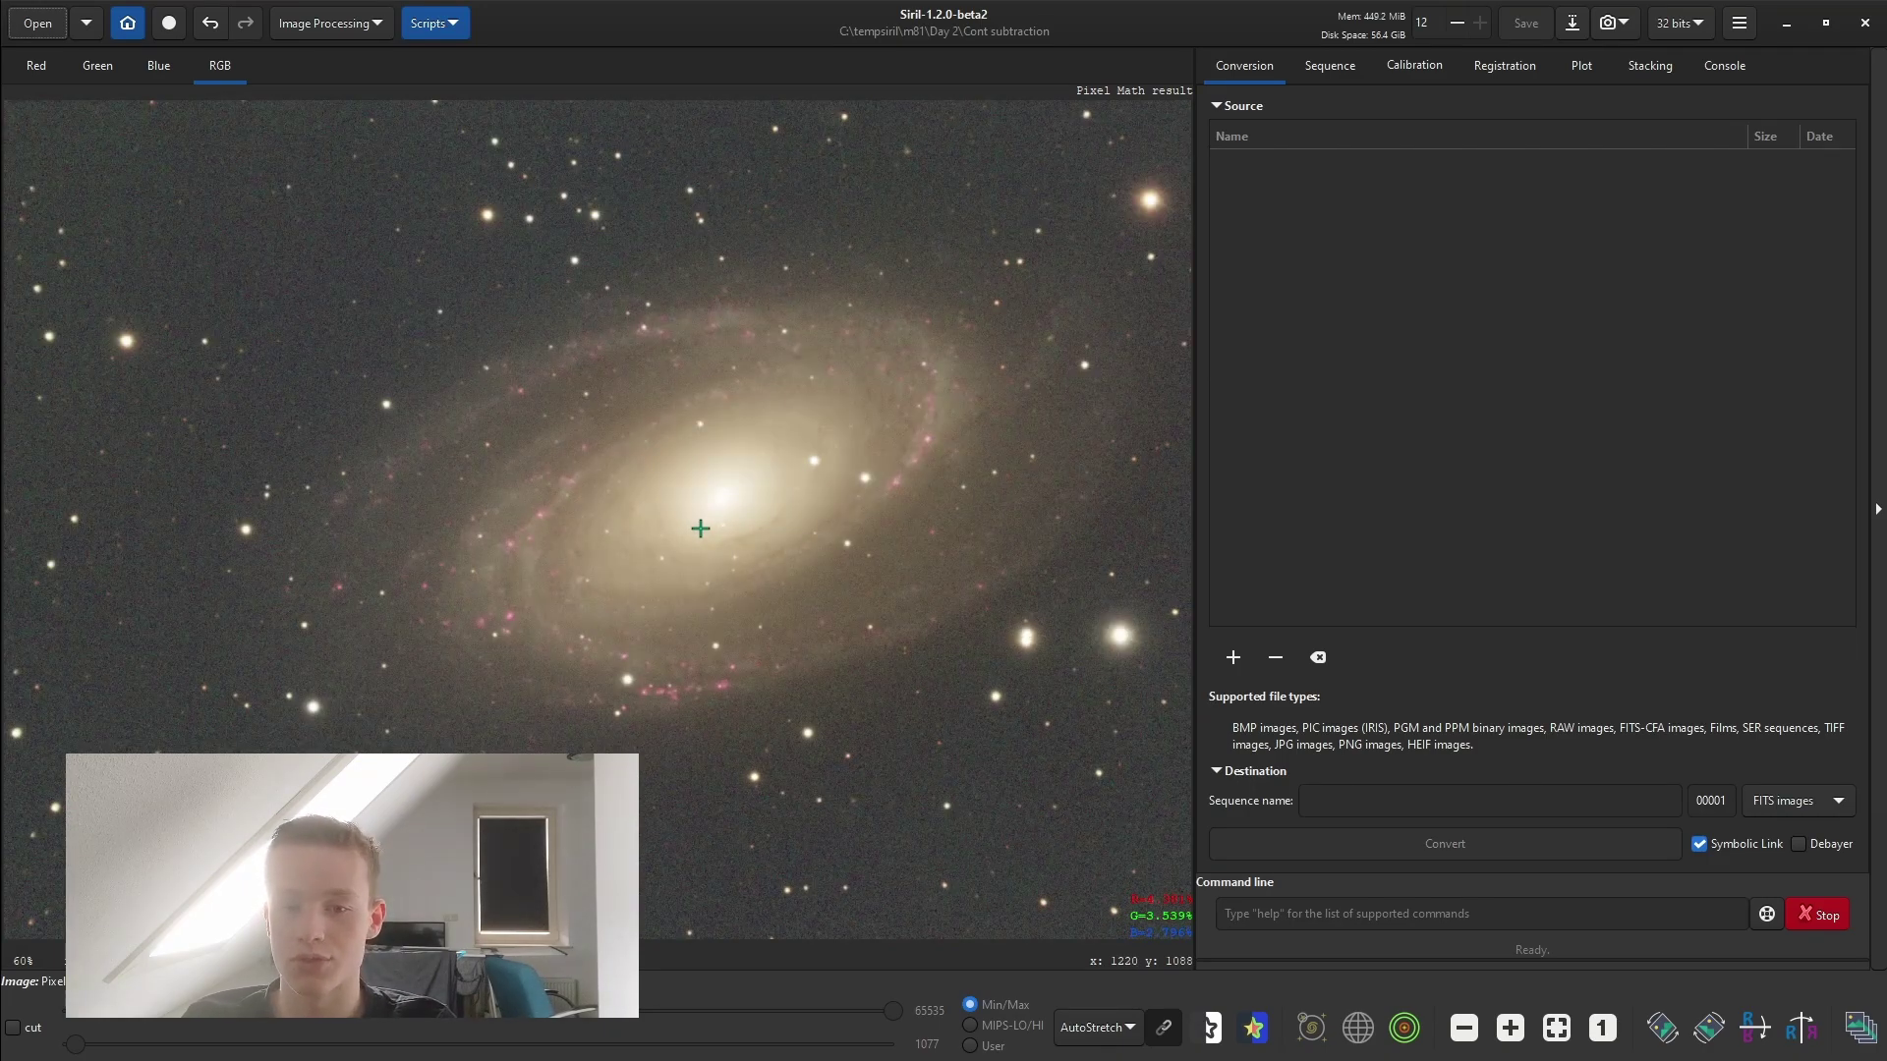
{"action": "scroll", "coordinate": [904, 452], "scroll_direction": "up", "scroll_amount": 3}
{"action": "scroll", "coordinate": [800, 413], "scroll_direction": "down", "scroll_amount": 3}
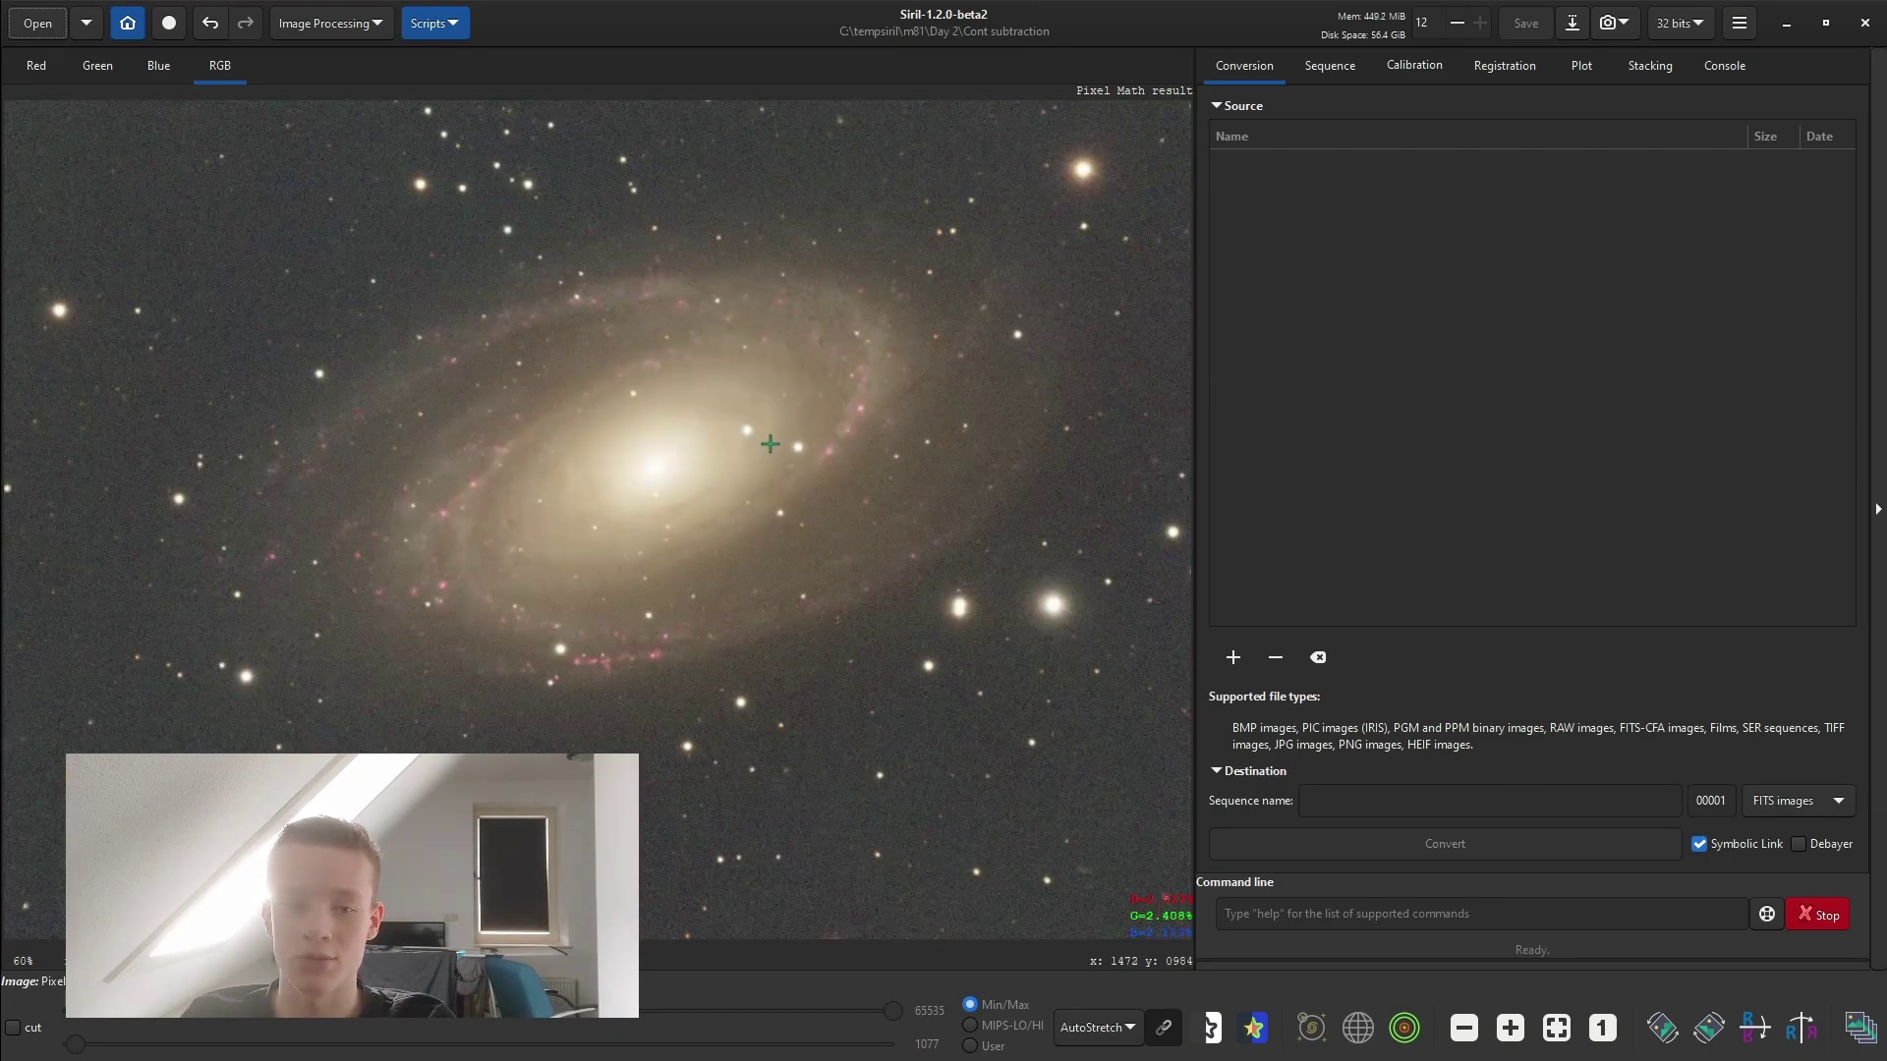
{"action": "scroll", "coordinate": [767, 450], "scroll_direction": "down", "scroll_amount": 1}
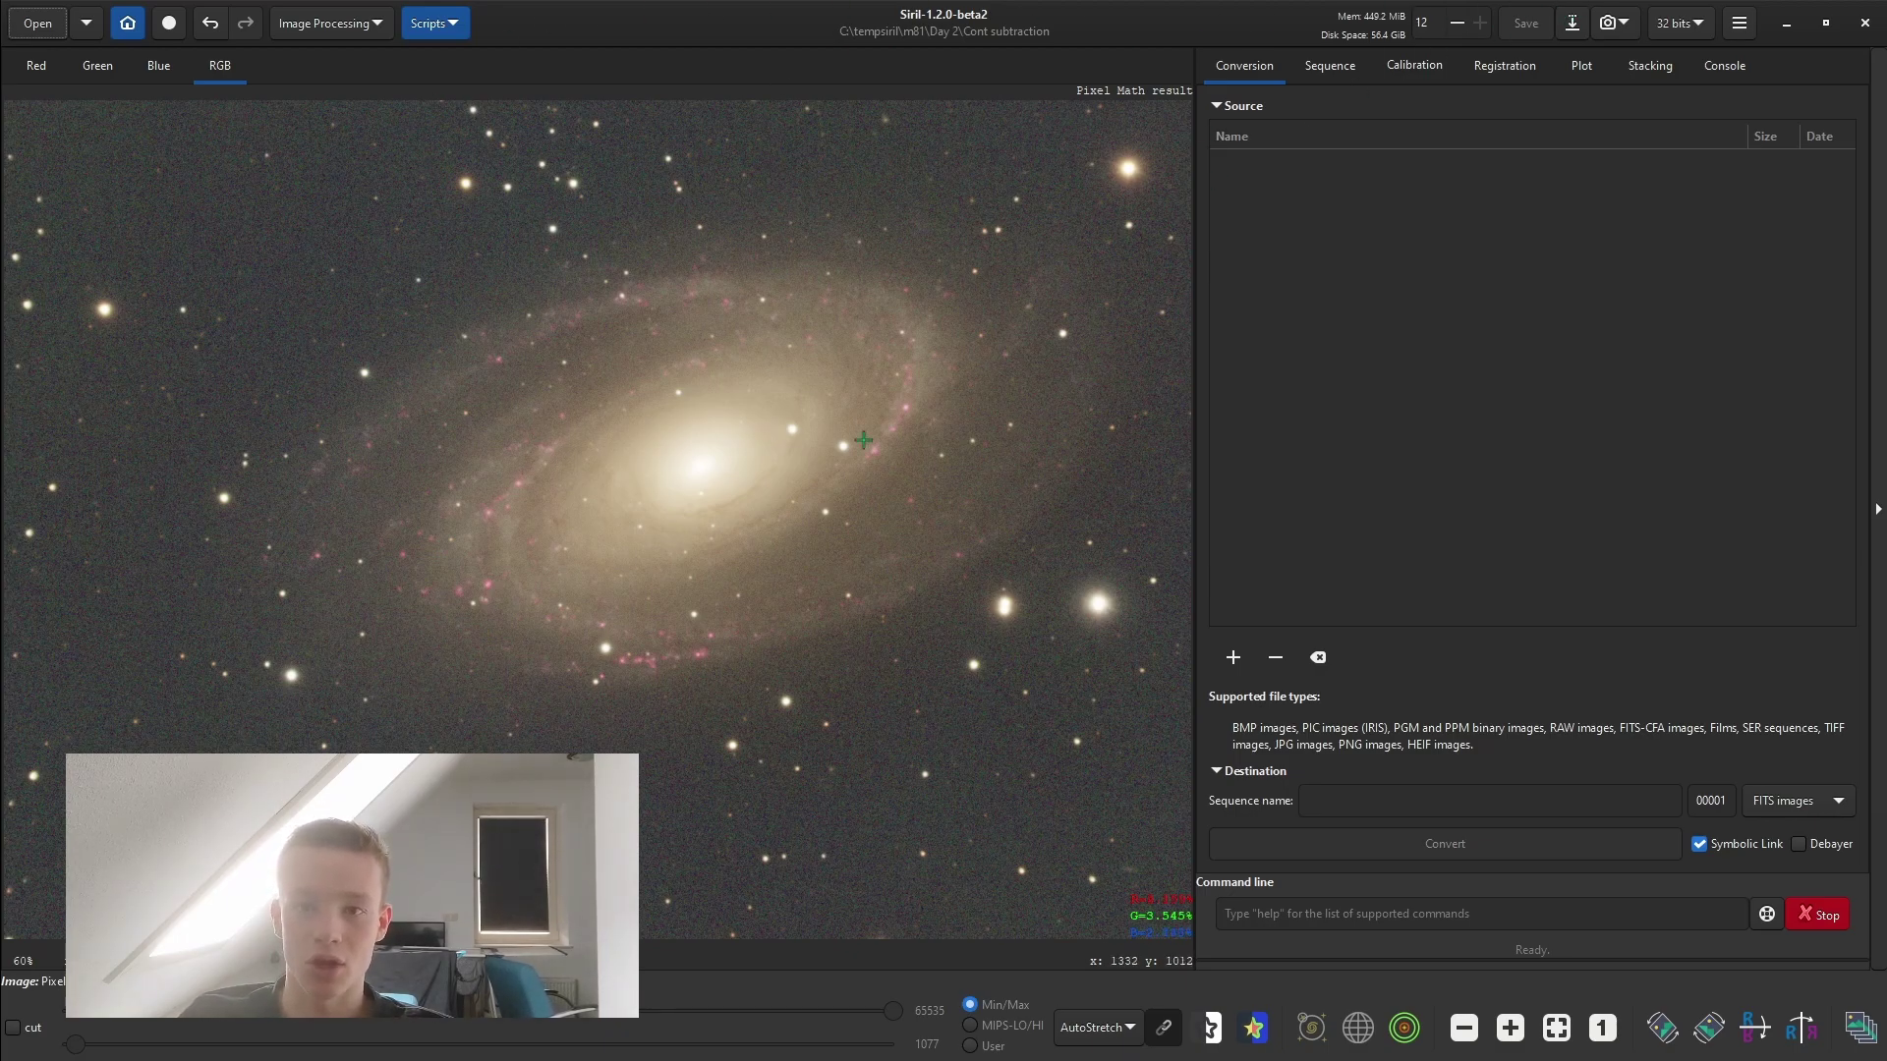
Save the colour-corrected image over the existing HaRGB.fit in the Cont subtraction folder
{"action": "left_click", "coordinate": [287, 24]}
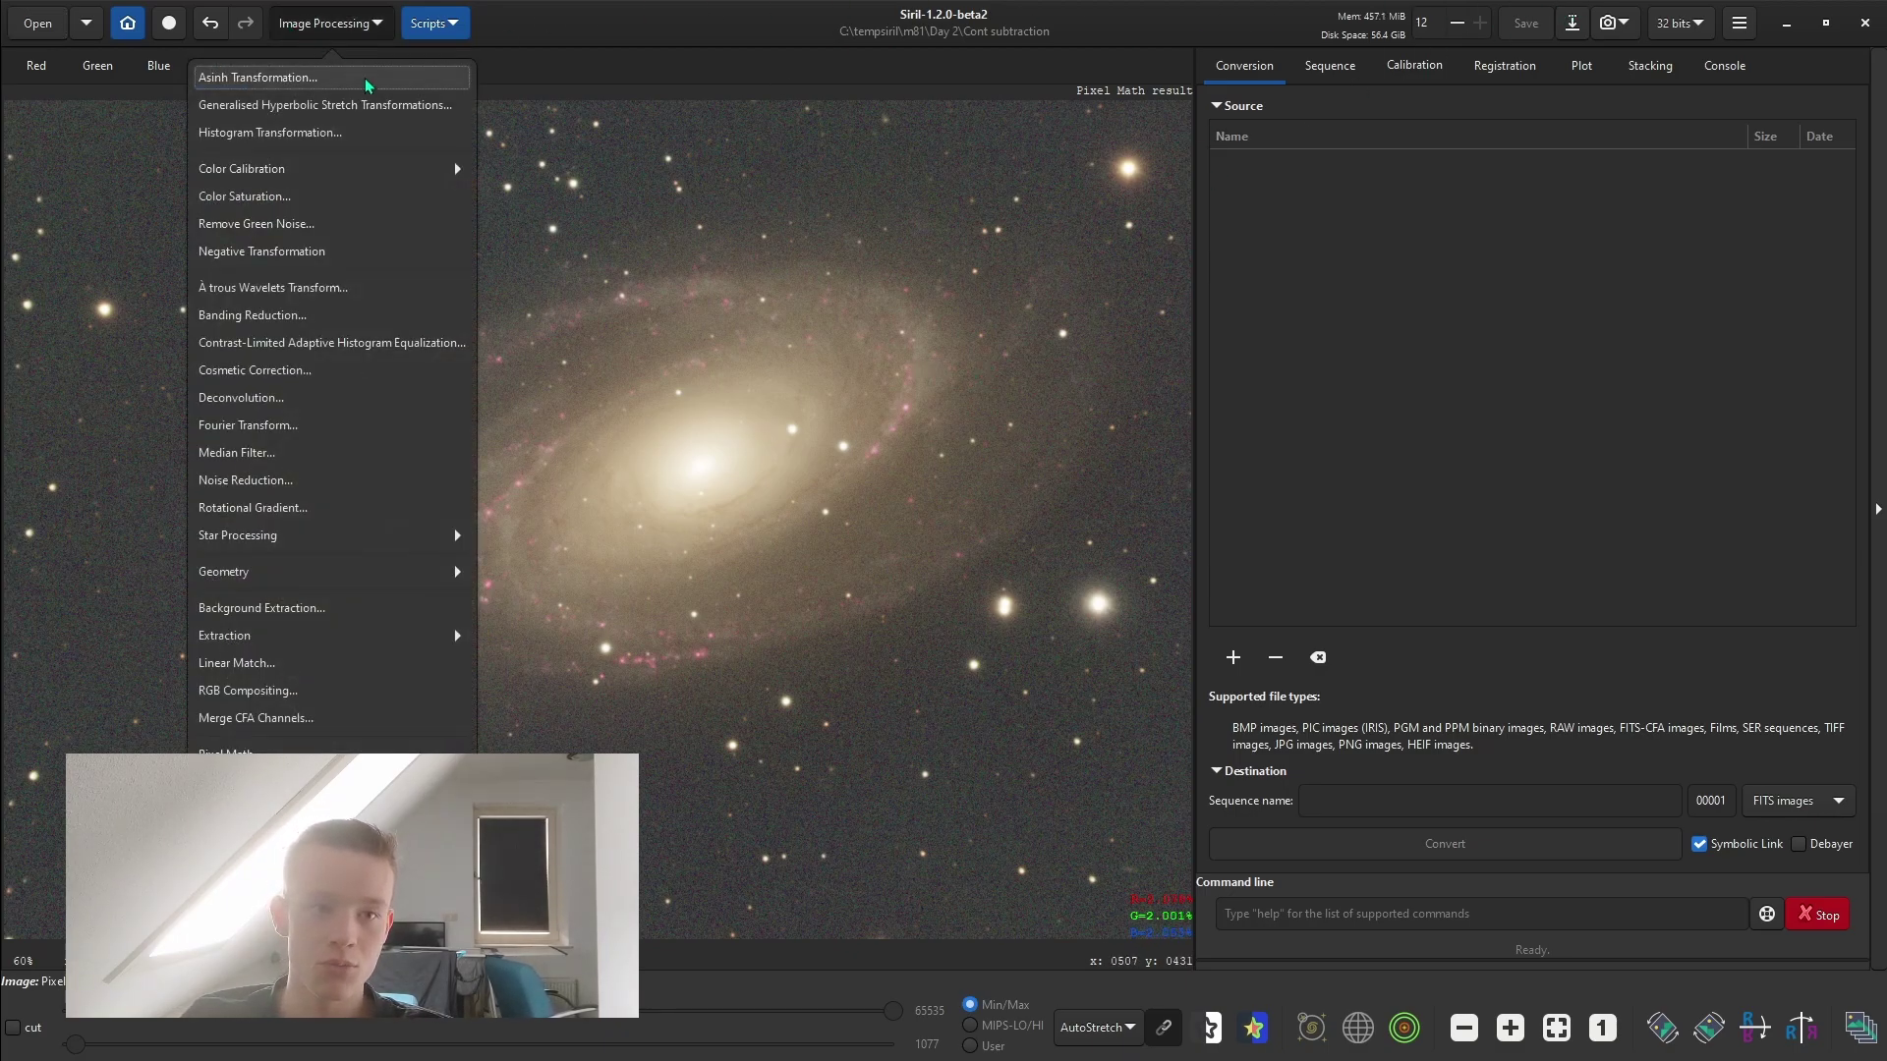
{"action": "left_click", "coordinate": [881, 196]}
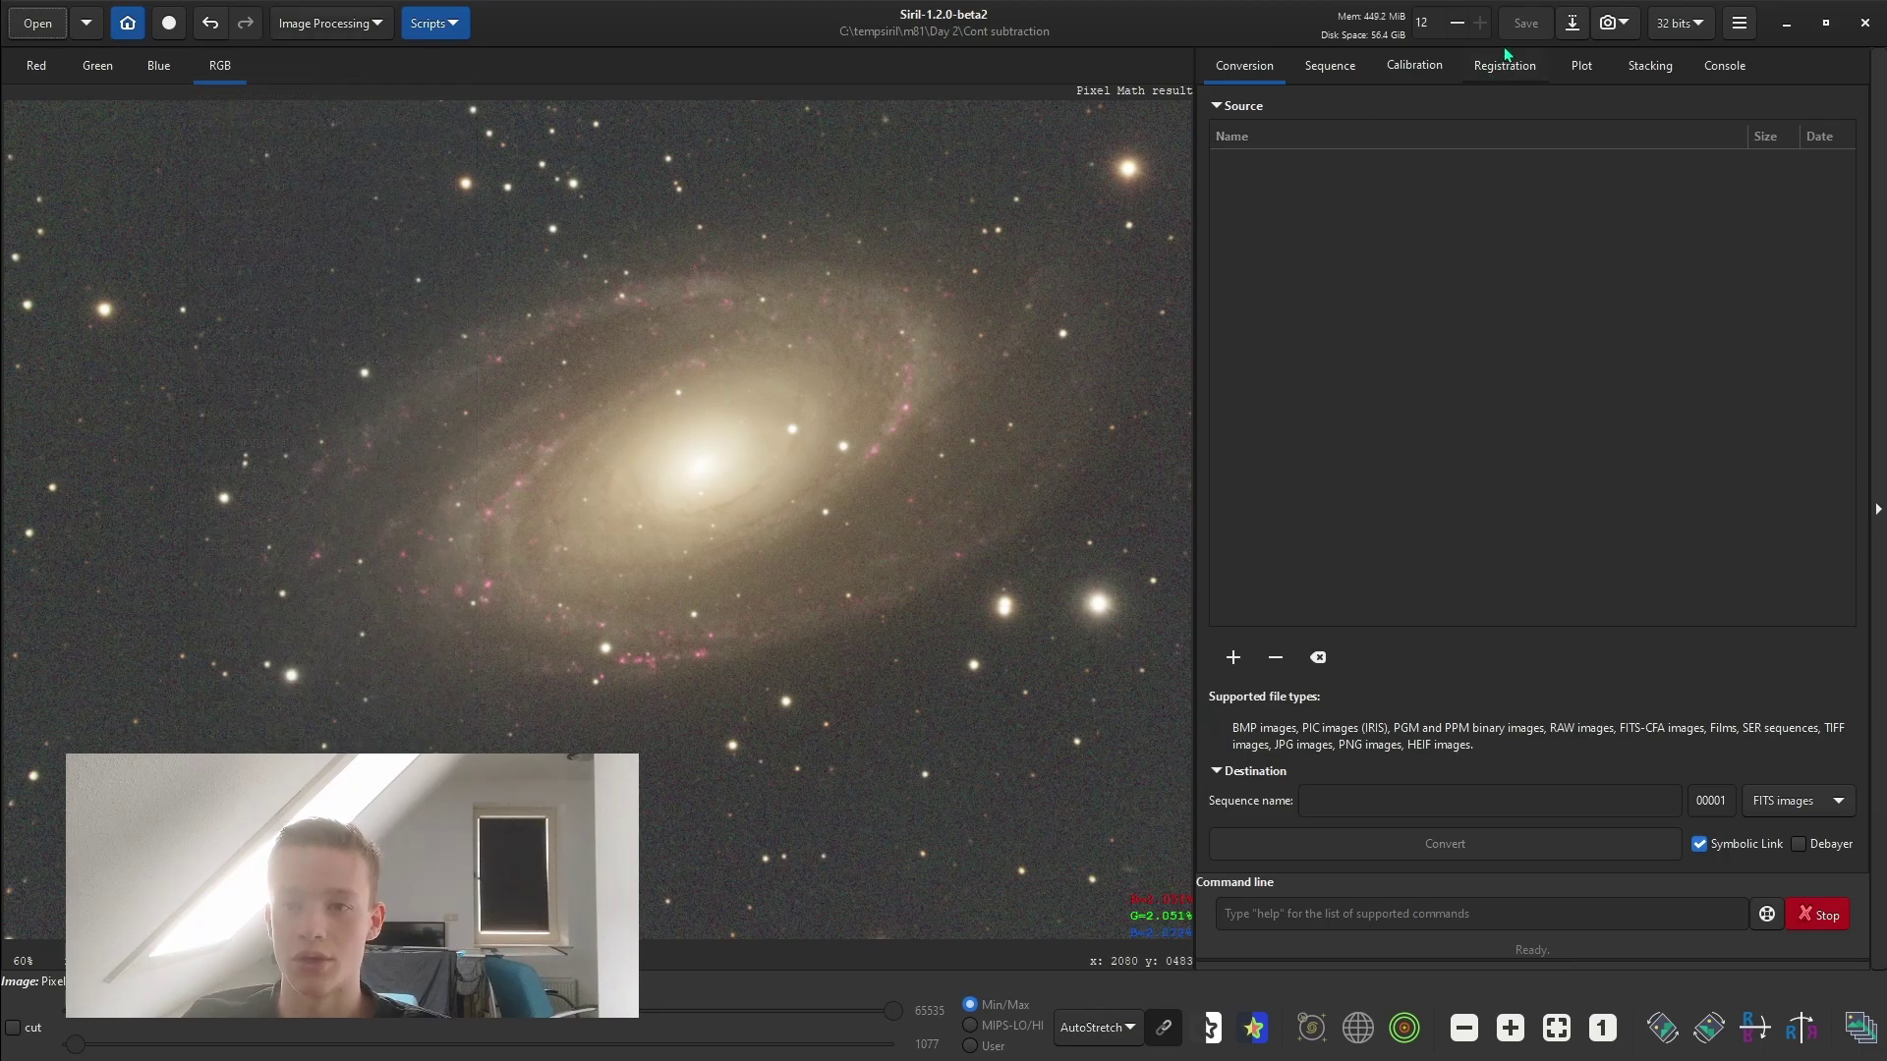
{"action": "left_click", "coordinate": [1572, 22]}
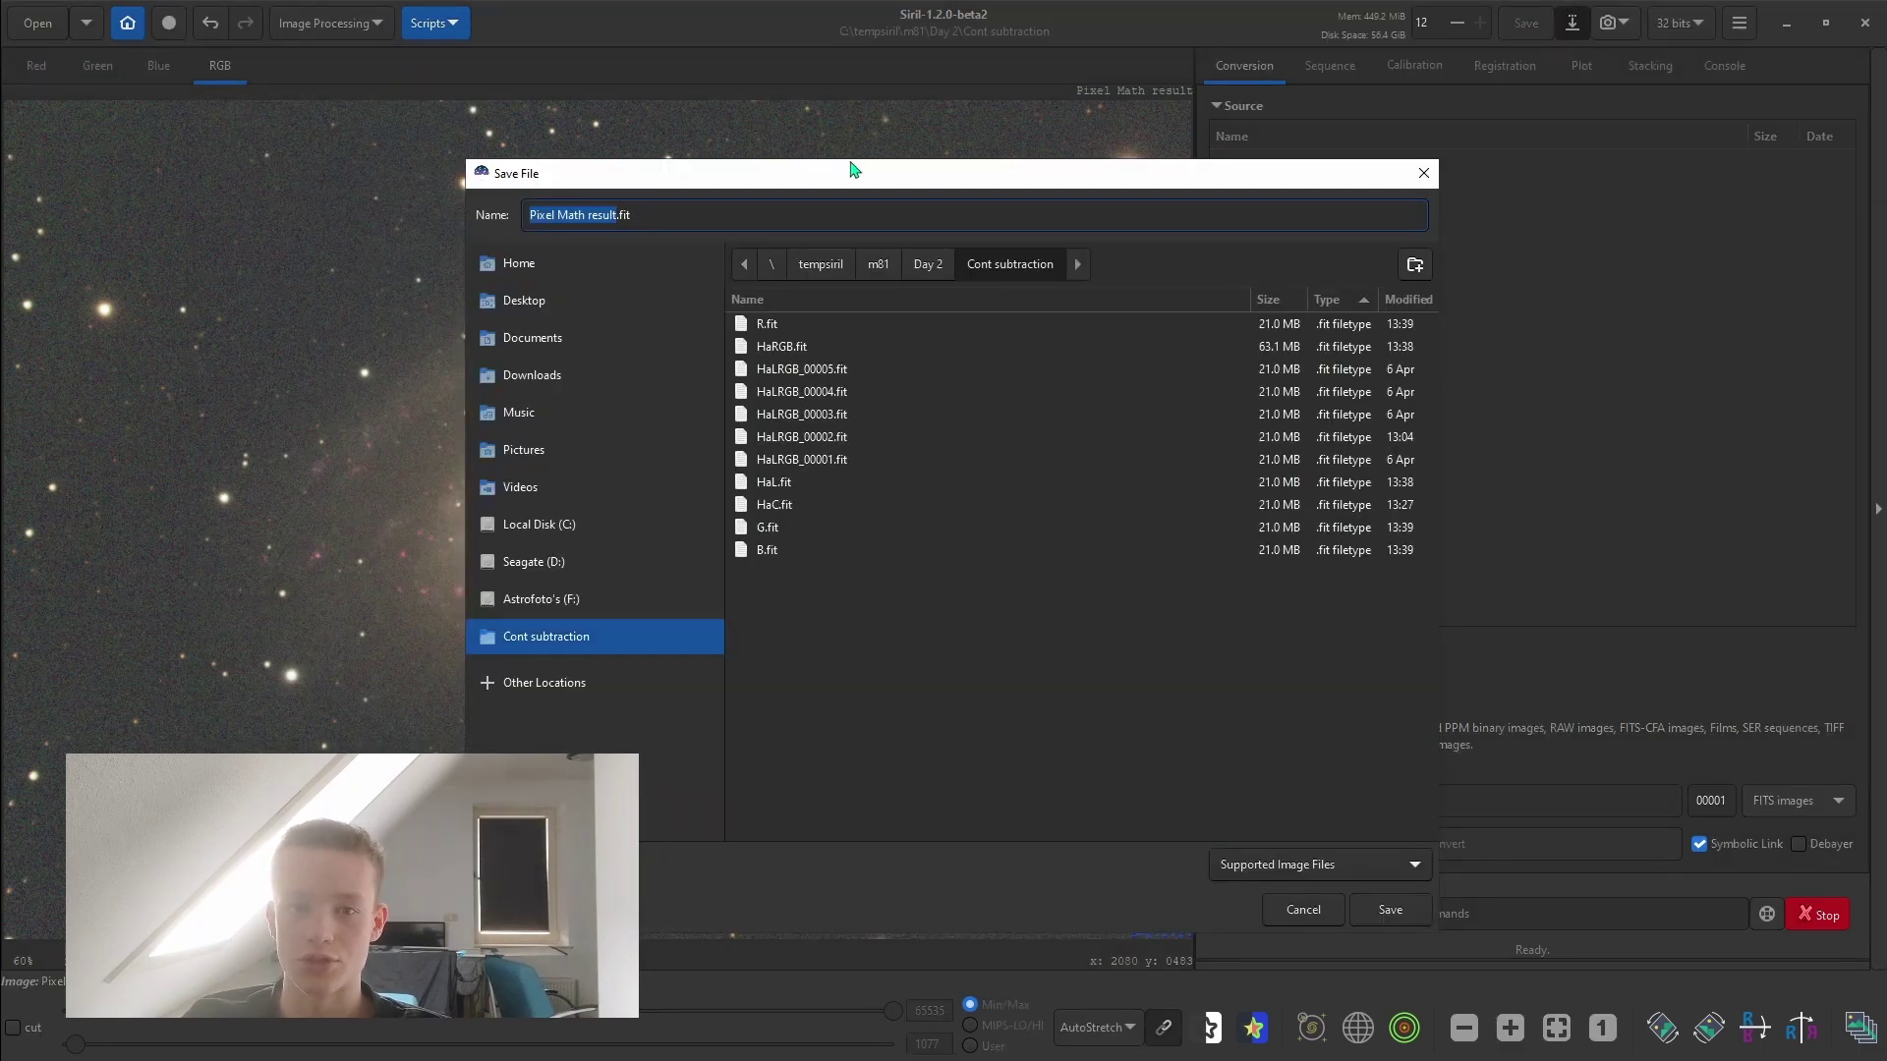
{"action": "left_click", "coordinate": [792, 348]}
{"action": "left_click", "coordinate": [1412, 914]}
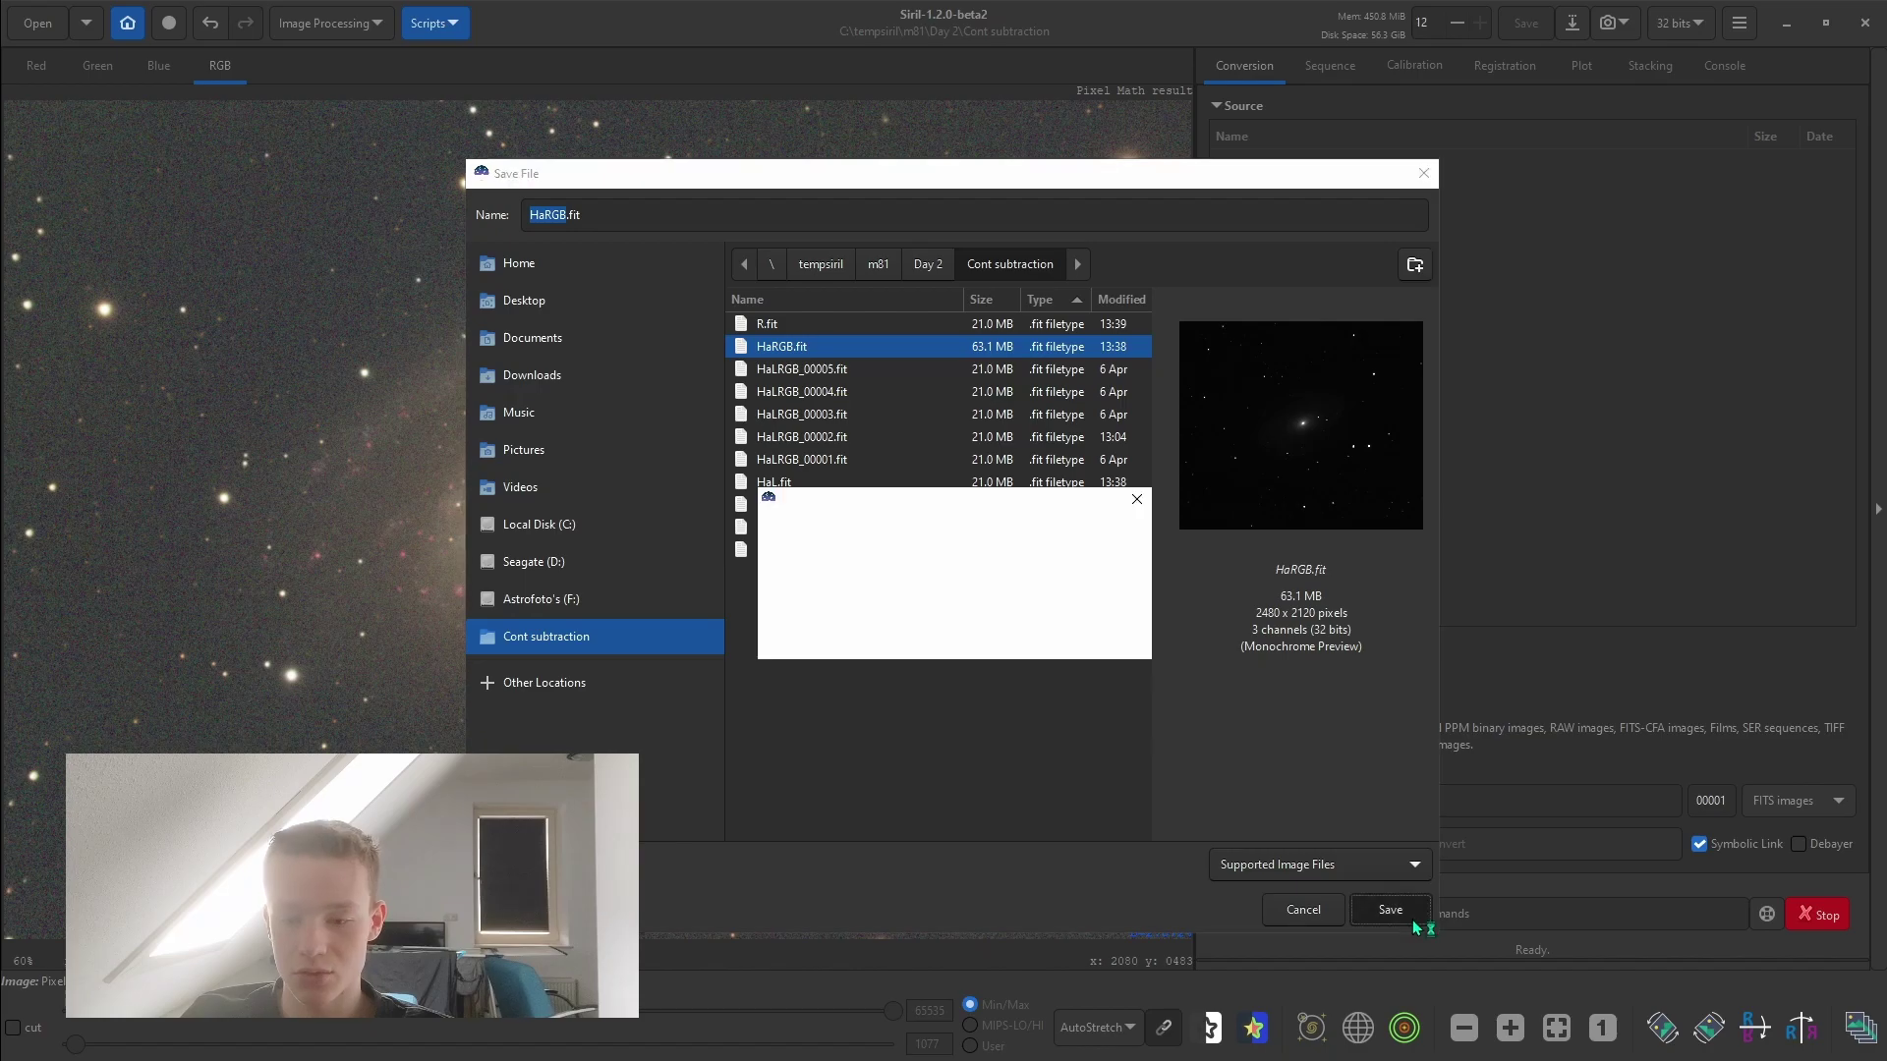
{"action": "left_click", "coordinate": [845, 644]}
{"action": "left_click", "coordinate": [1084, 707]}
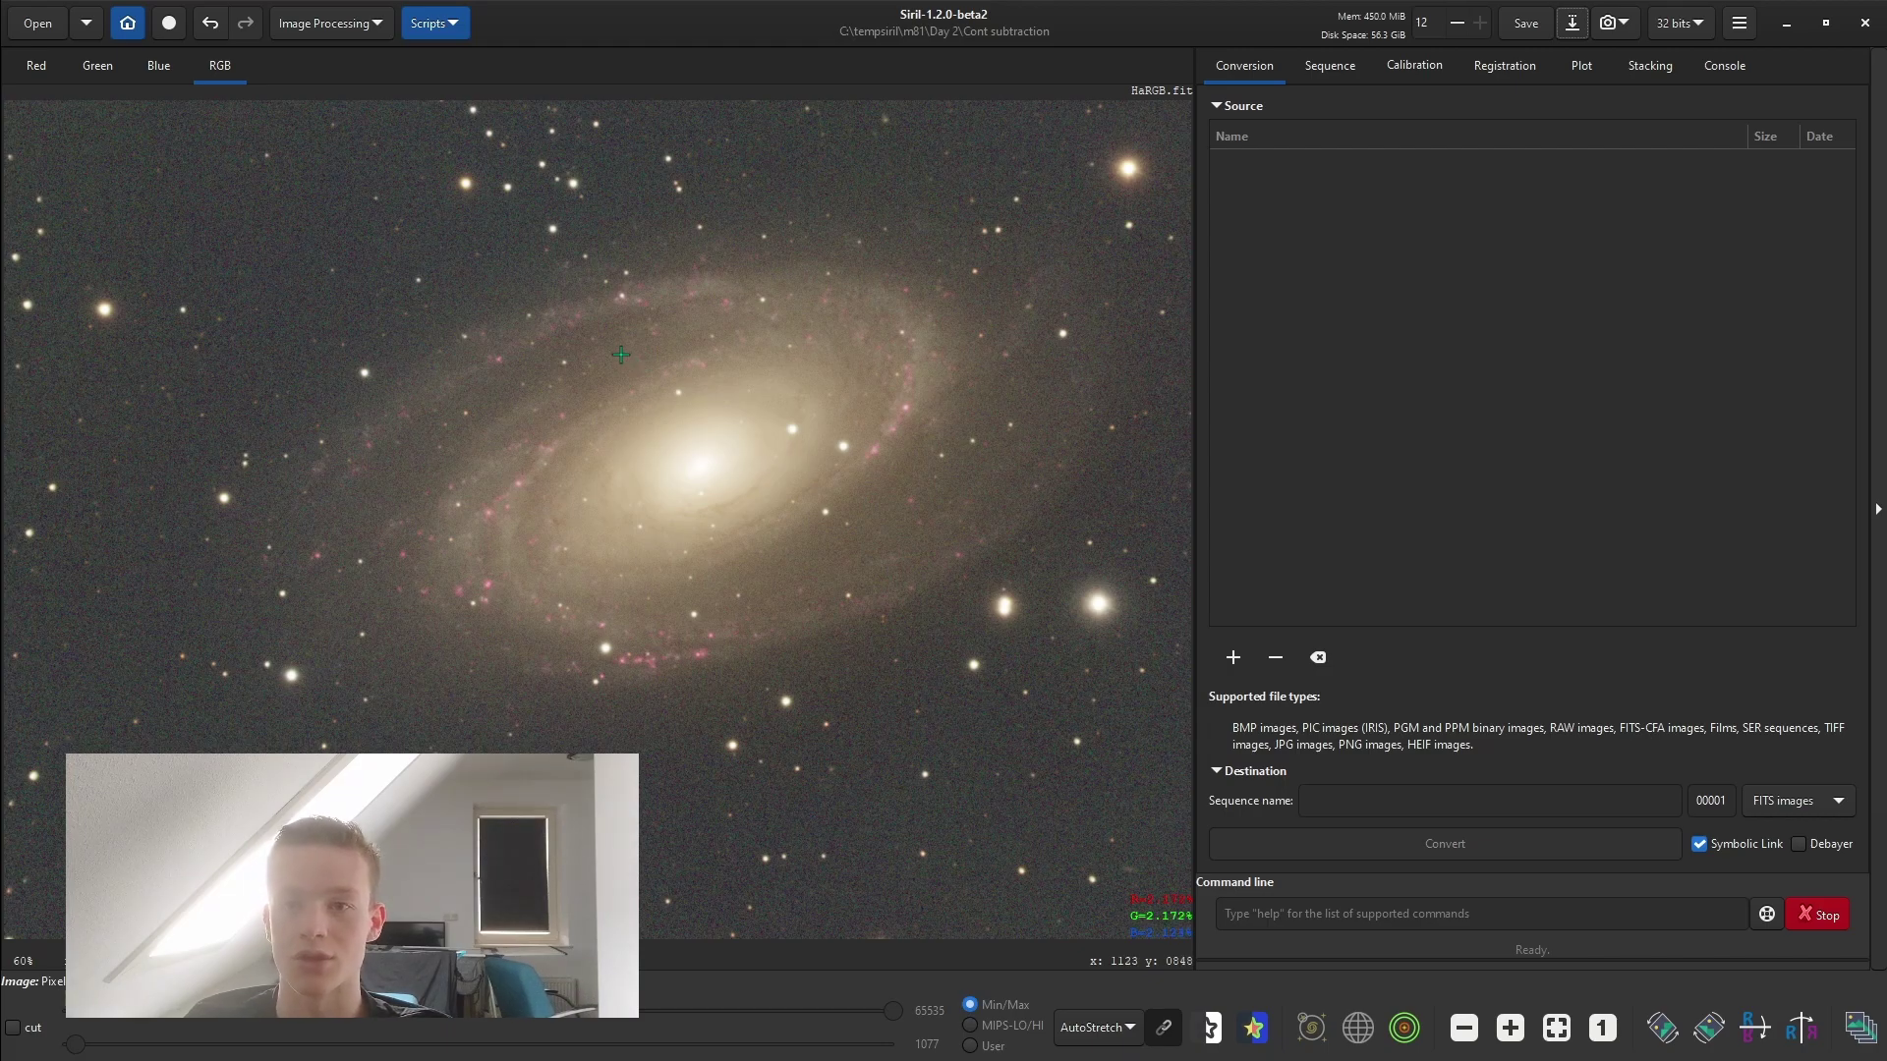
In Pixel Math, apply the single RGB/K expression L+Q*(HaC-med(HaC)) with Q=3 for grayscale luminance
{"action": "left_click", "coordinate": [329, 23]}
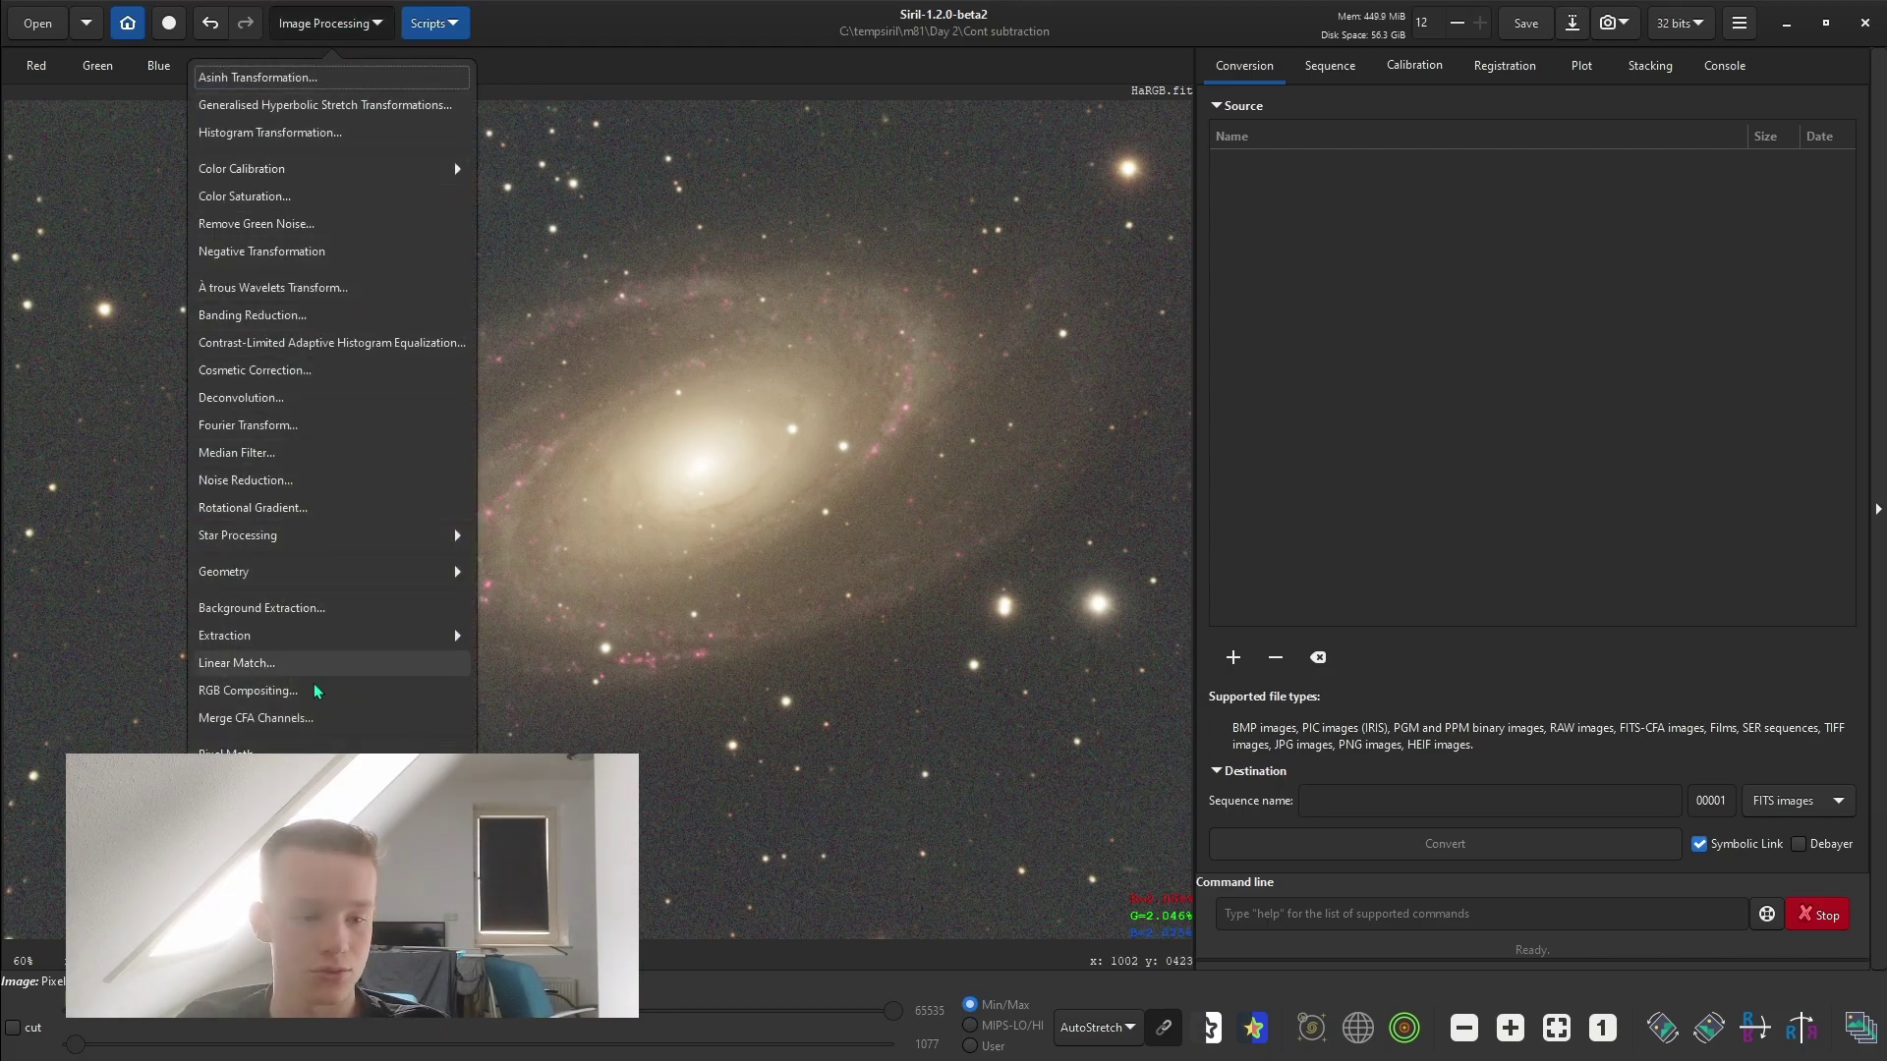
{"action": "left_click", "coordinate": [228, 751]}
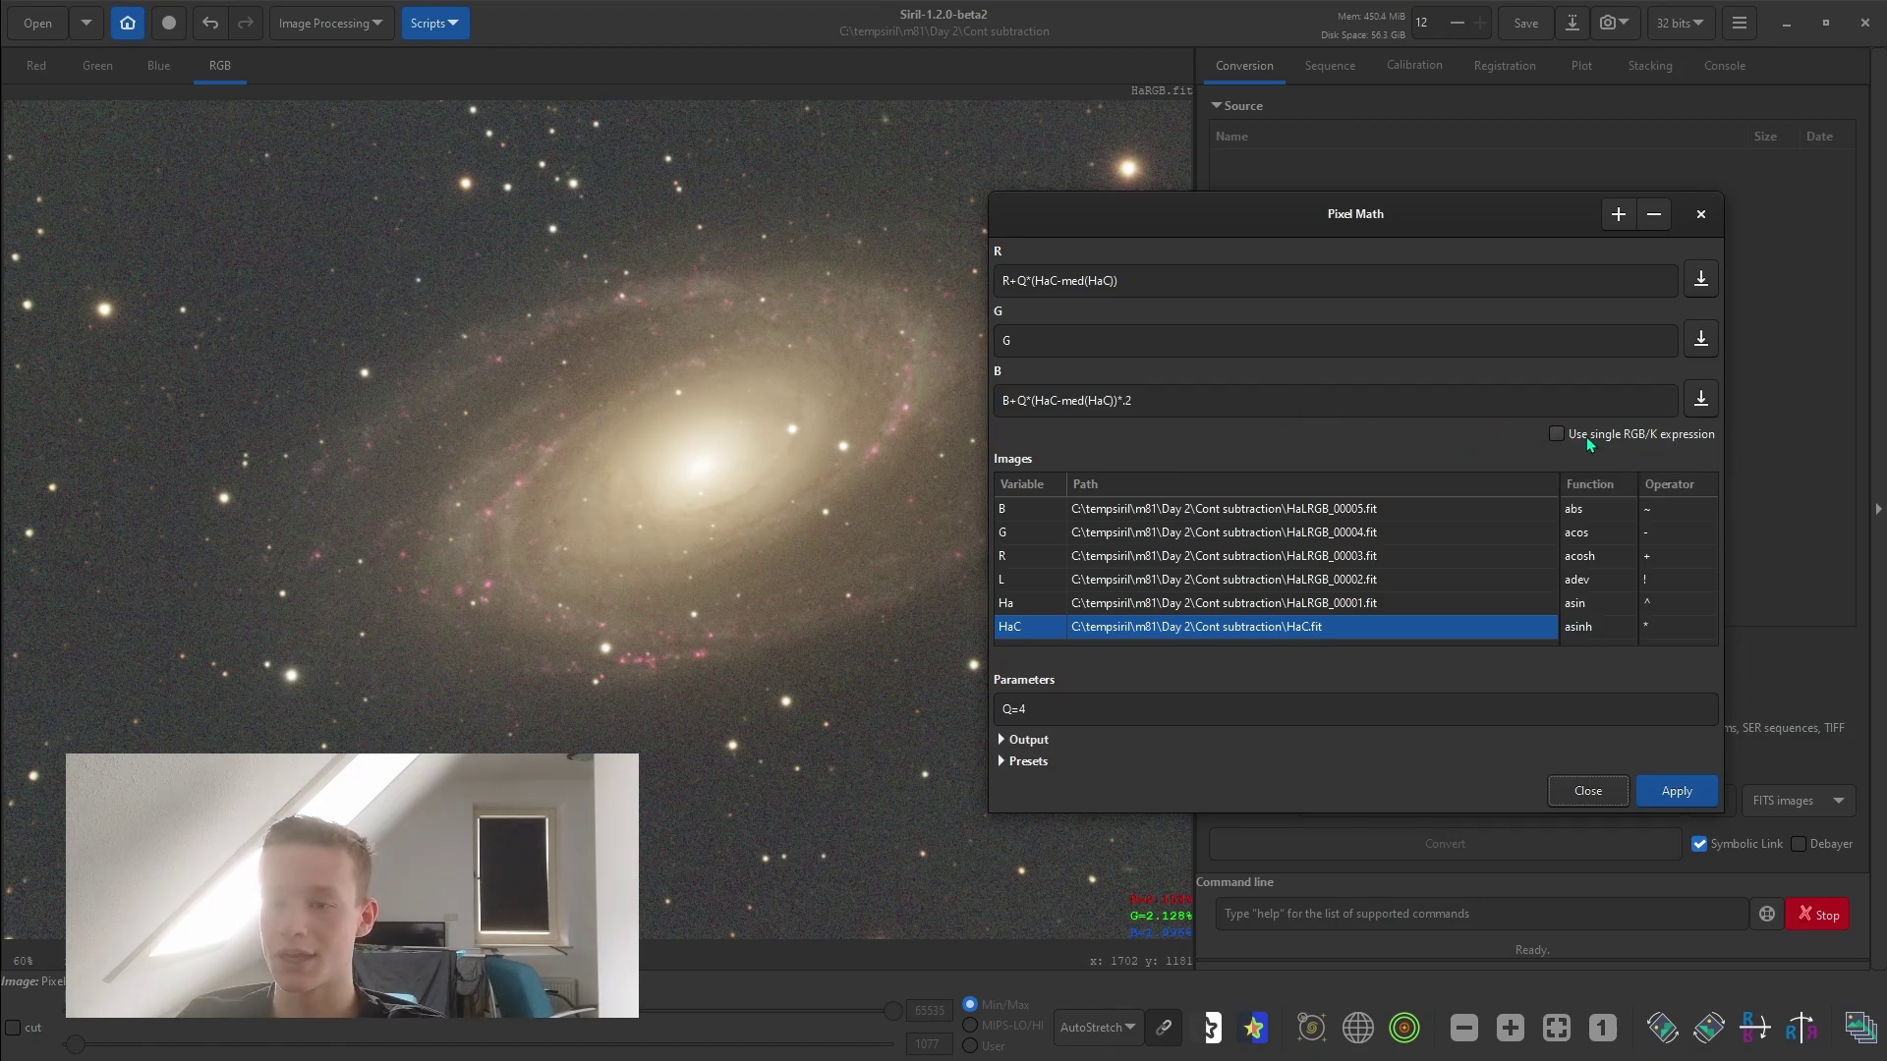
{"action": "left_click", "coordinate": [1589, 439]}
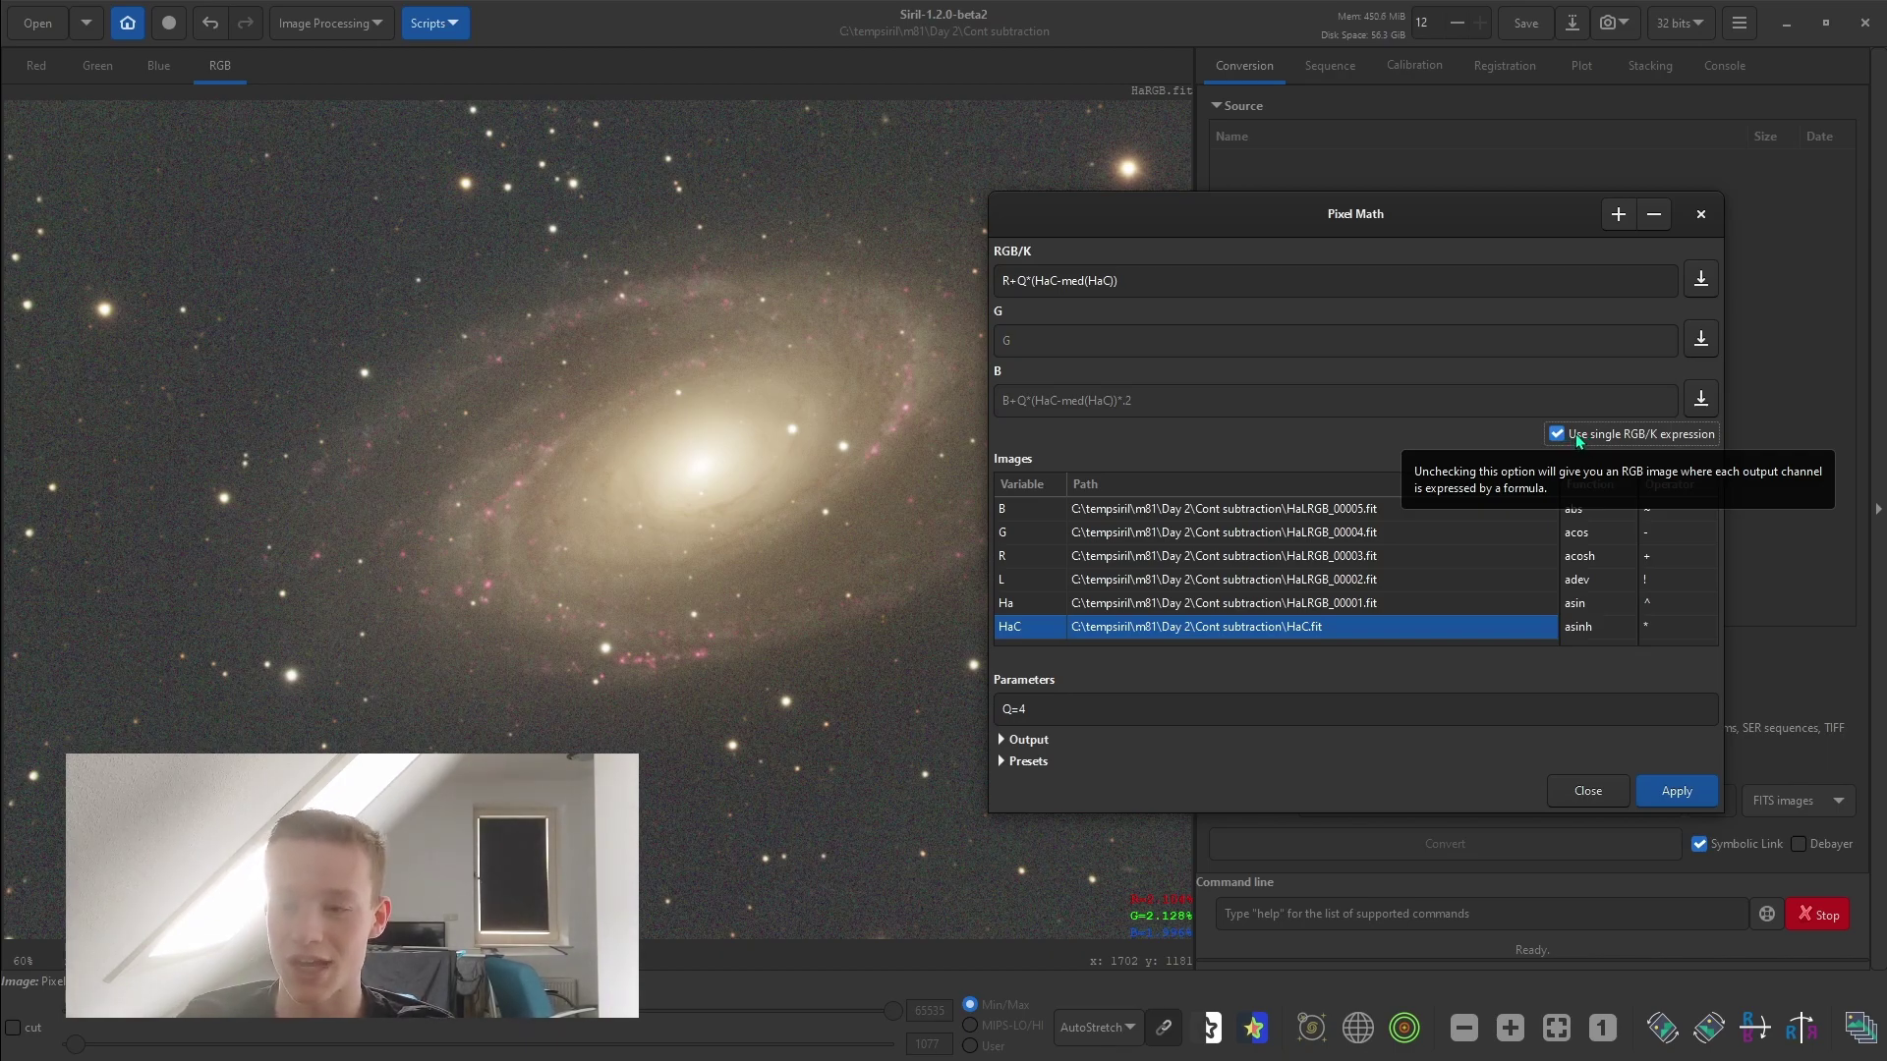
{"action": "left_click", "coordinate": [1003, 281]}
{"action": "key", "text": "Delete"}
{"action": "type", "text": "L"}
{"action": "left_click", "coordinate": [1051, 703]}
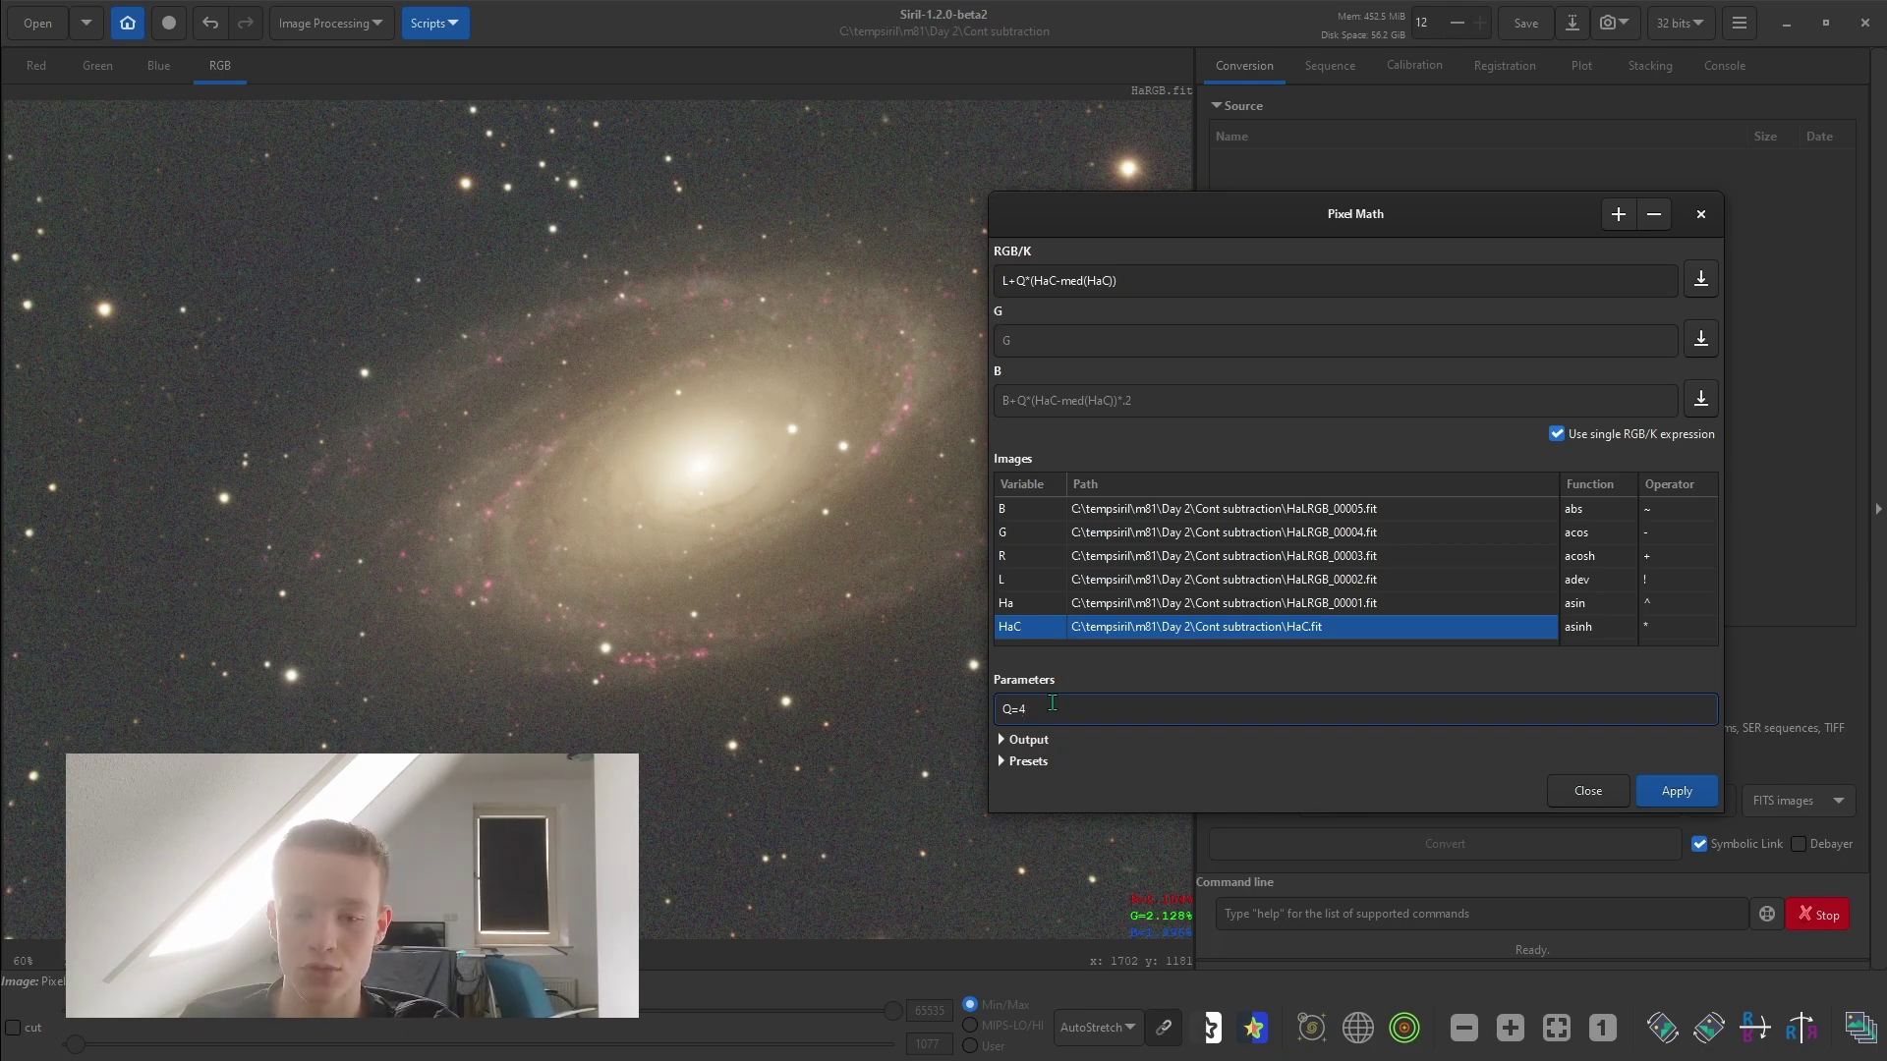
{"action": "key", "text": "BackSpace"}
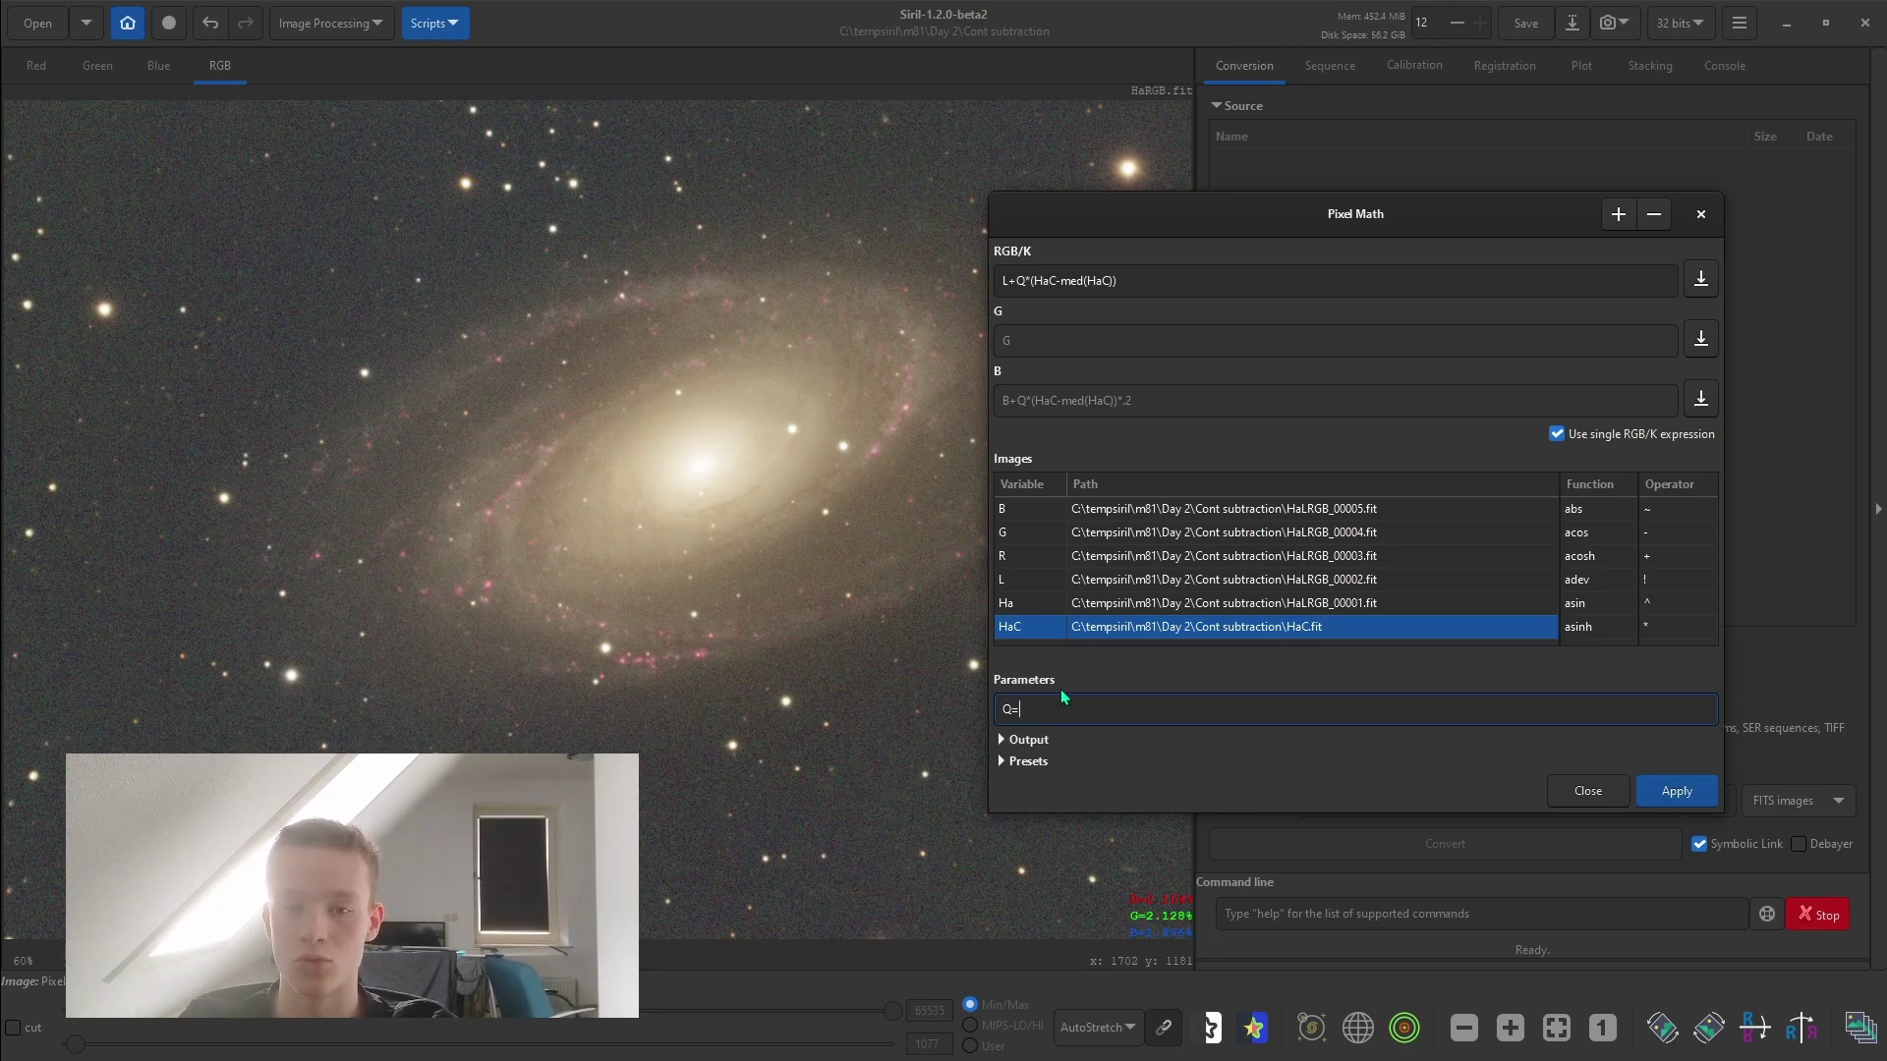
{"action": "type", "text": "3"}
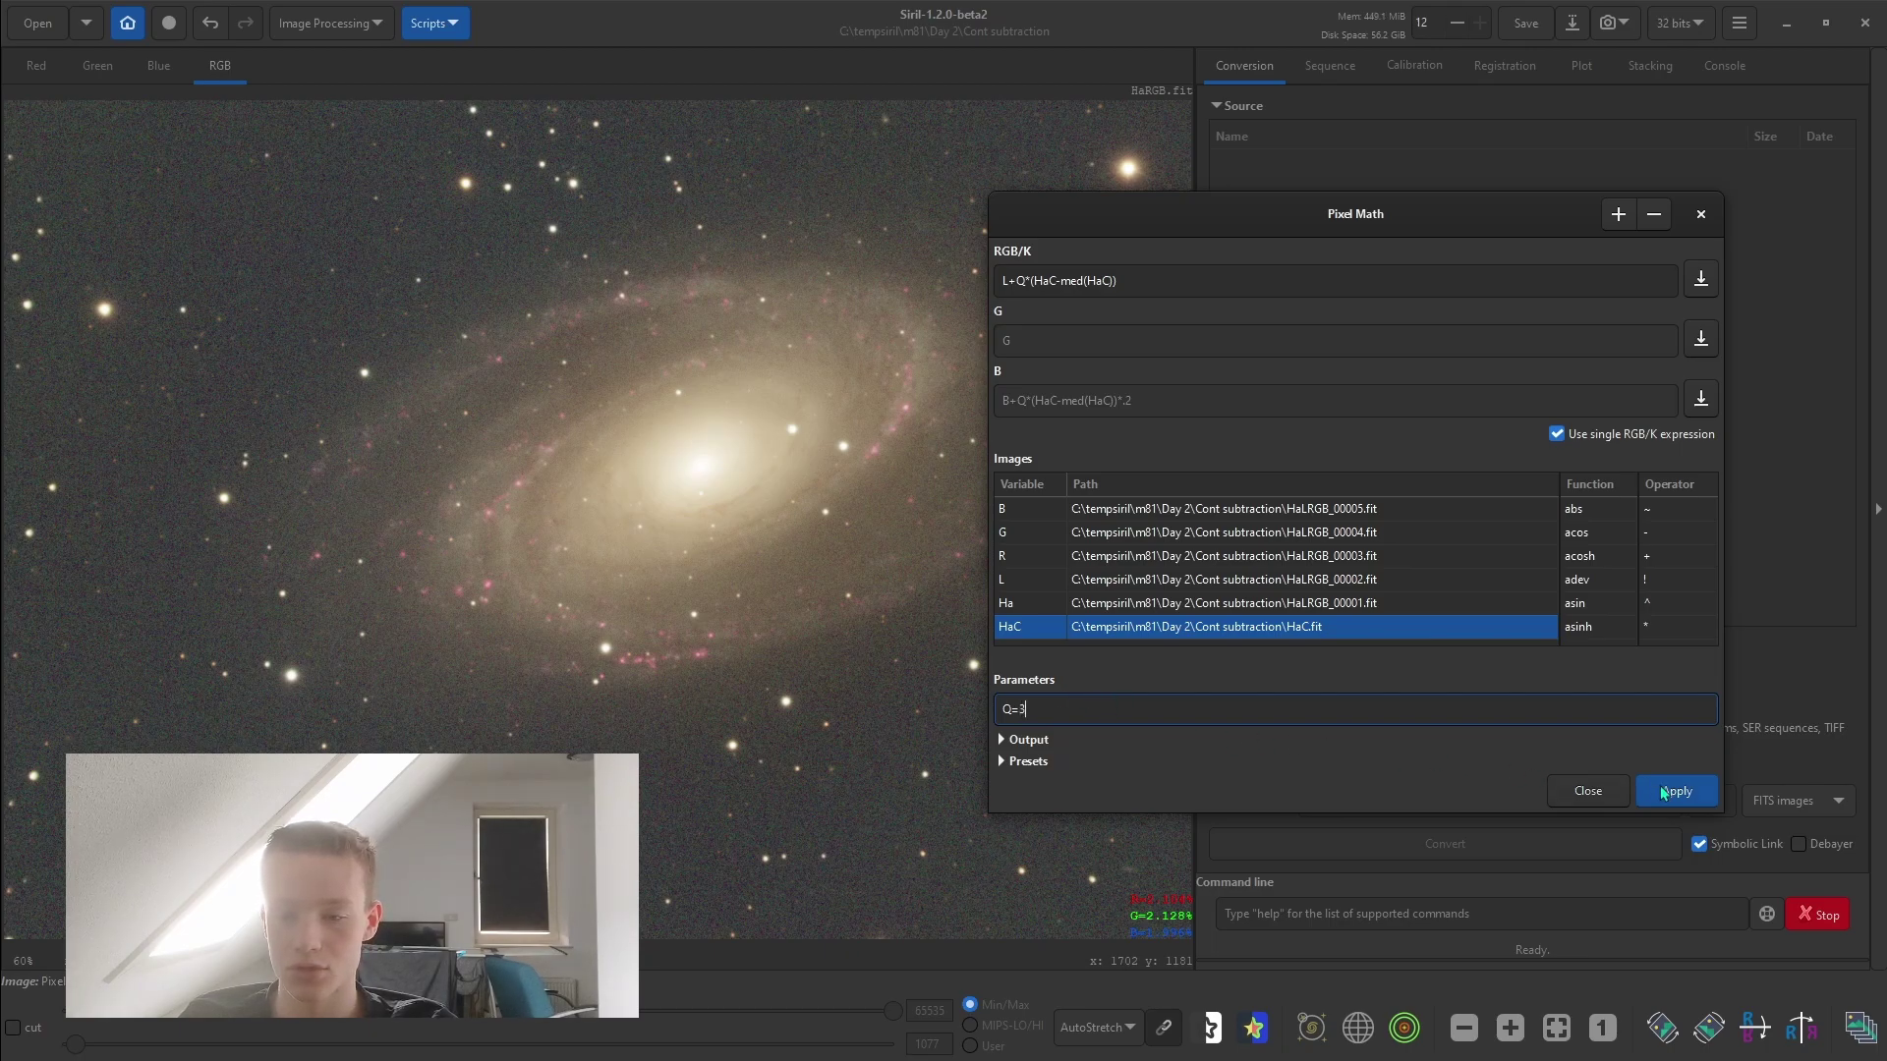
{"action": "left_click", "coordinate": [1666, 792]}
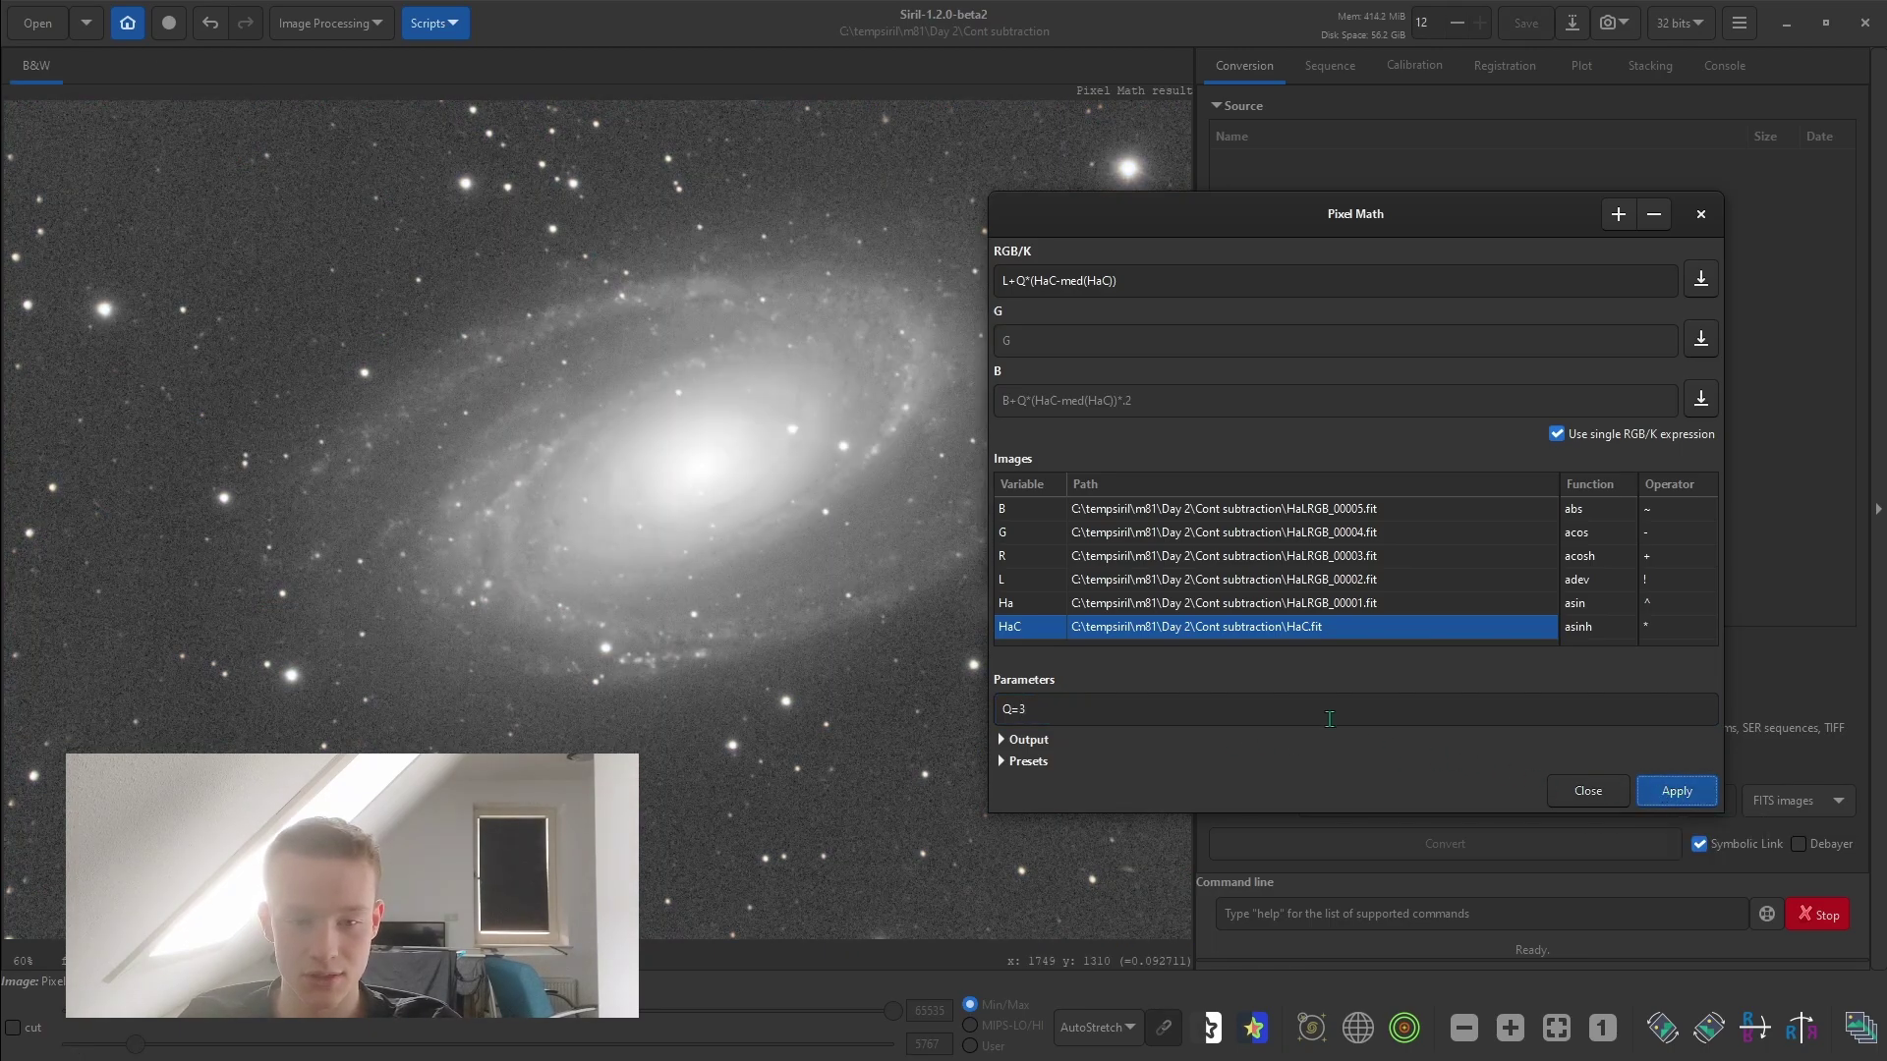
Close Pixel Math and save the luminance result as HaL.fit, replacing the earlier file
{"action": "left_click", "coordinate": [1588, 792]}
{"action": "left_click", "coordinate": [1573, 22]}
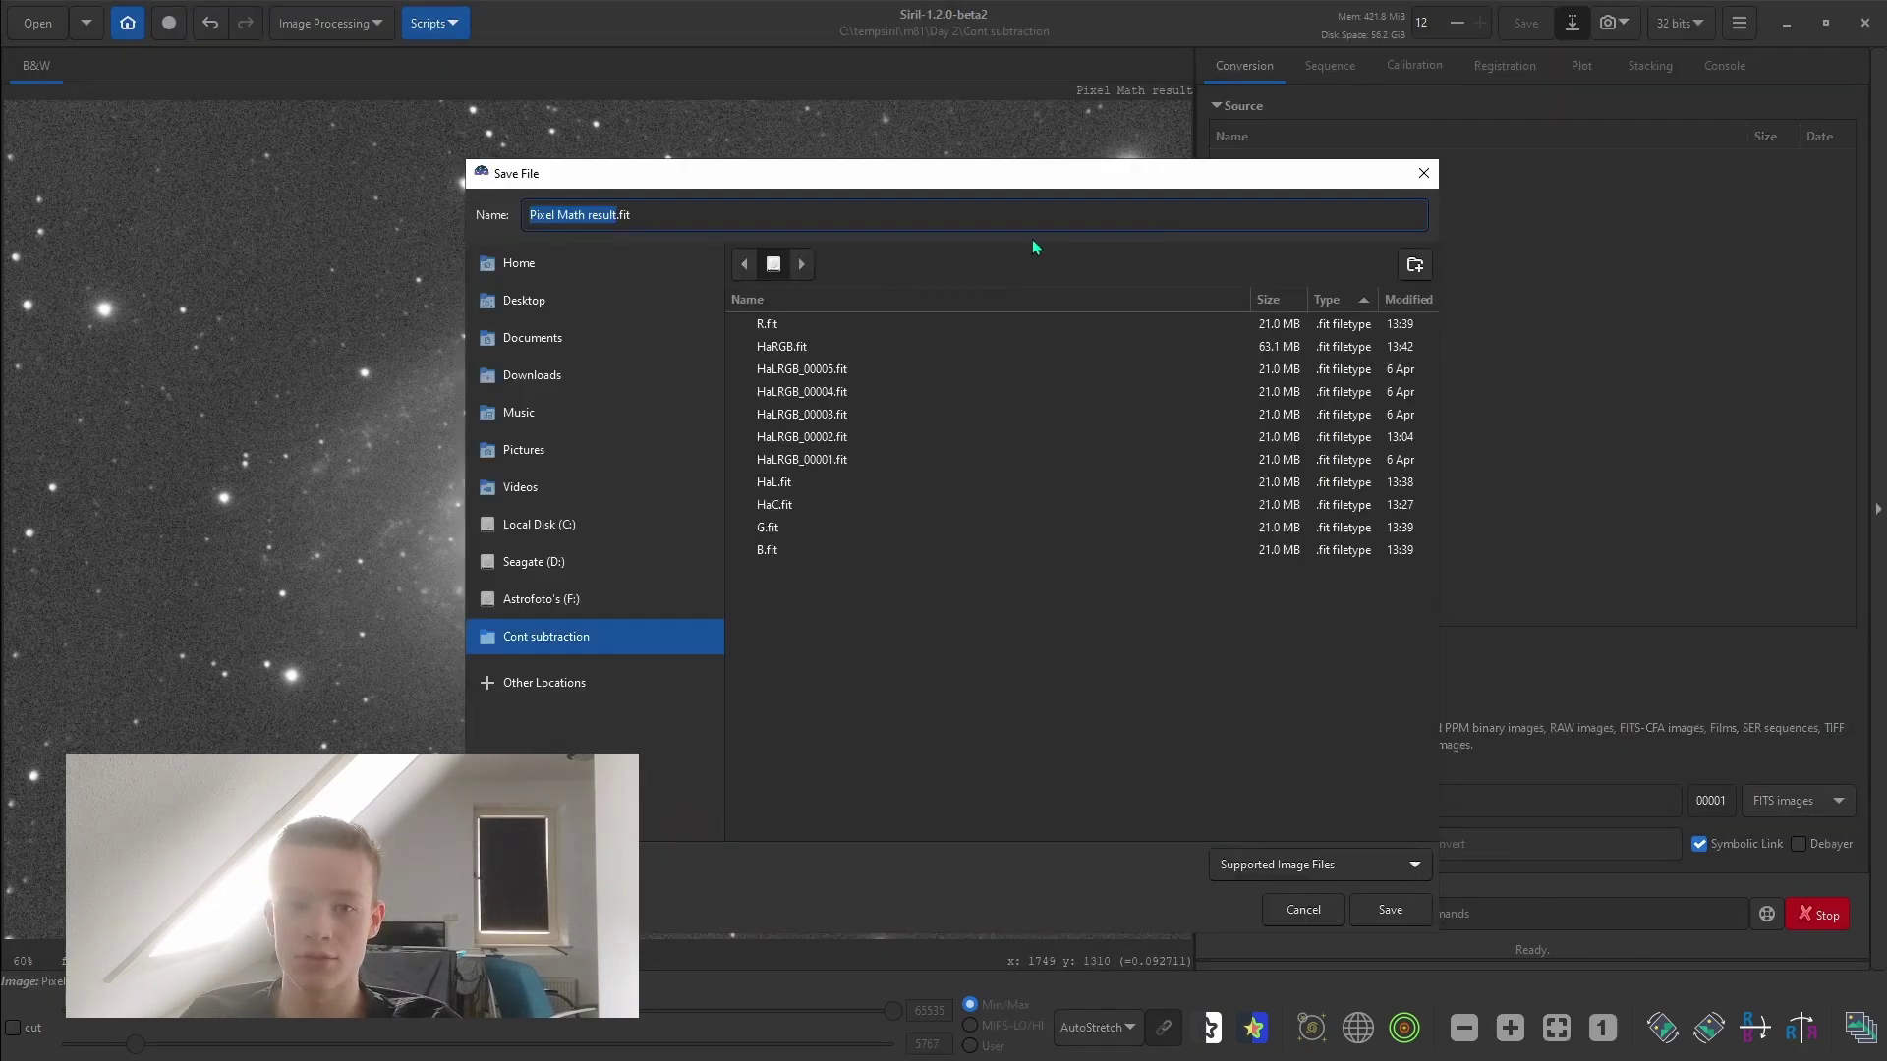
{"action": "type", "text": "HaL"}
{"action": "key", "text": "Return"}
{"action": "left_click", "coordinate": [941, 642]}
{"action": "left_click", "coordinate": [1071, 693]}
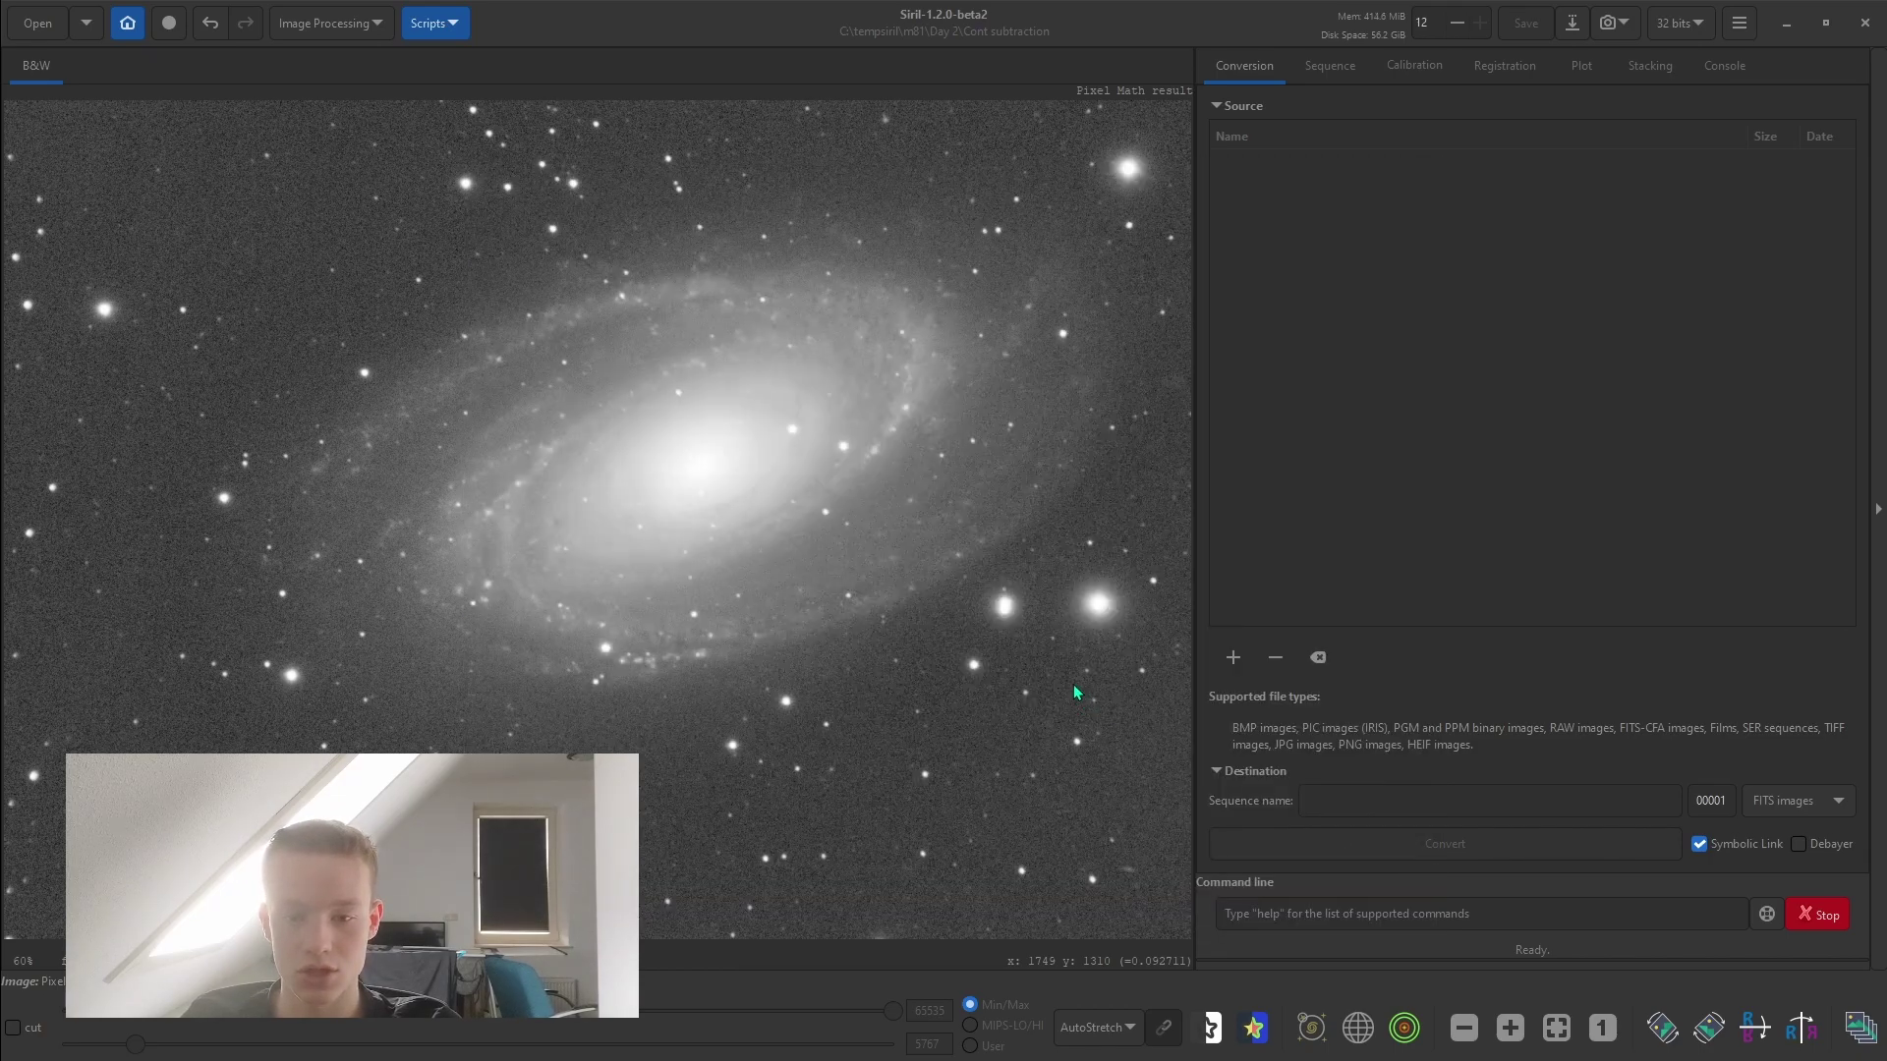